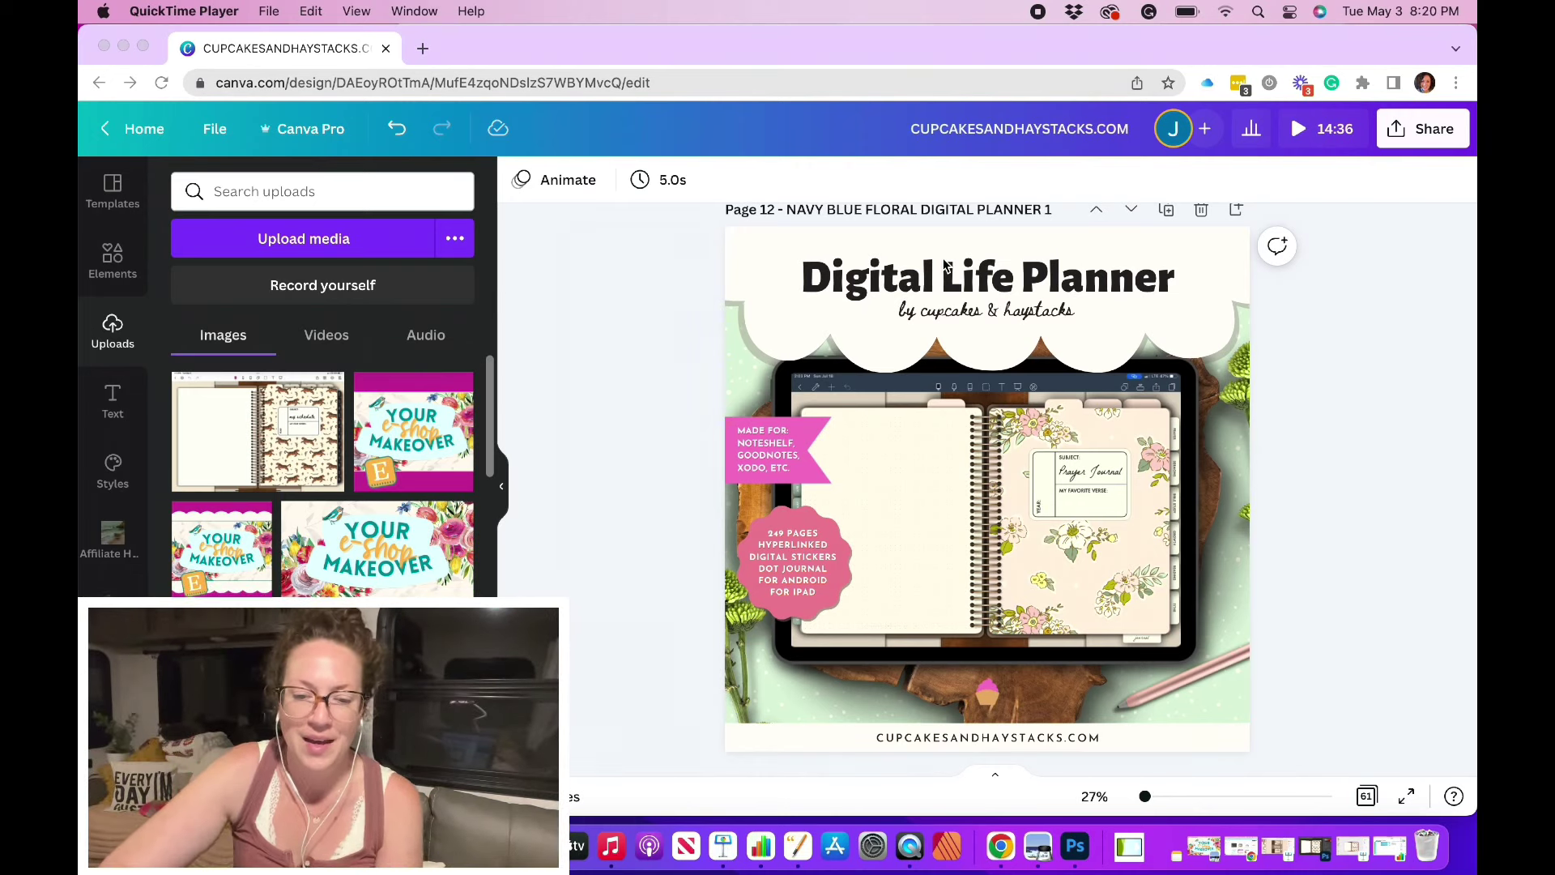
Scroll down from page 12 to page 13, the Digital Life Planner design
scroll(1029, 403, down, 6)
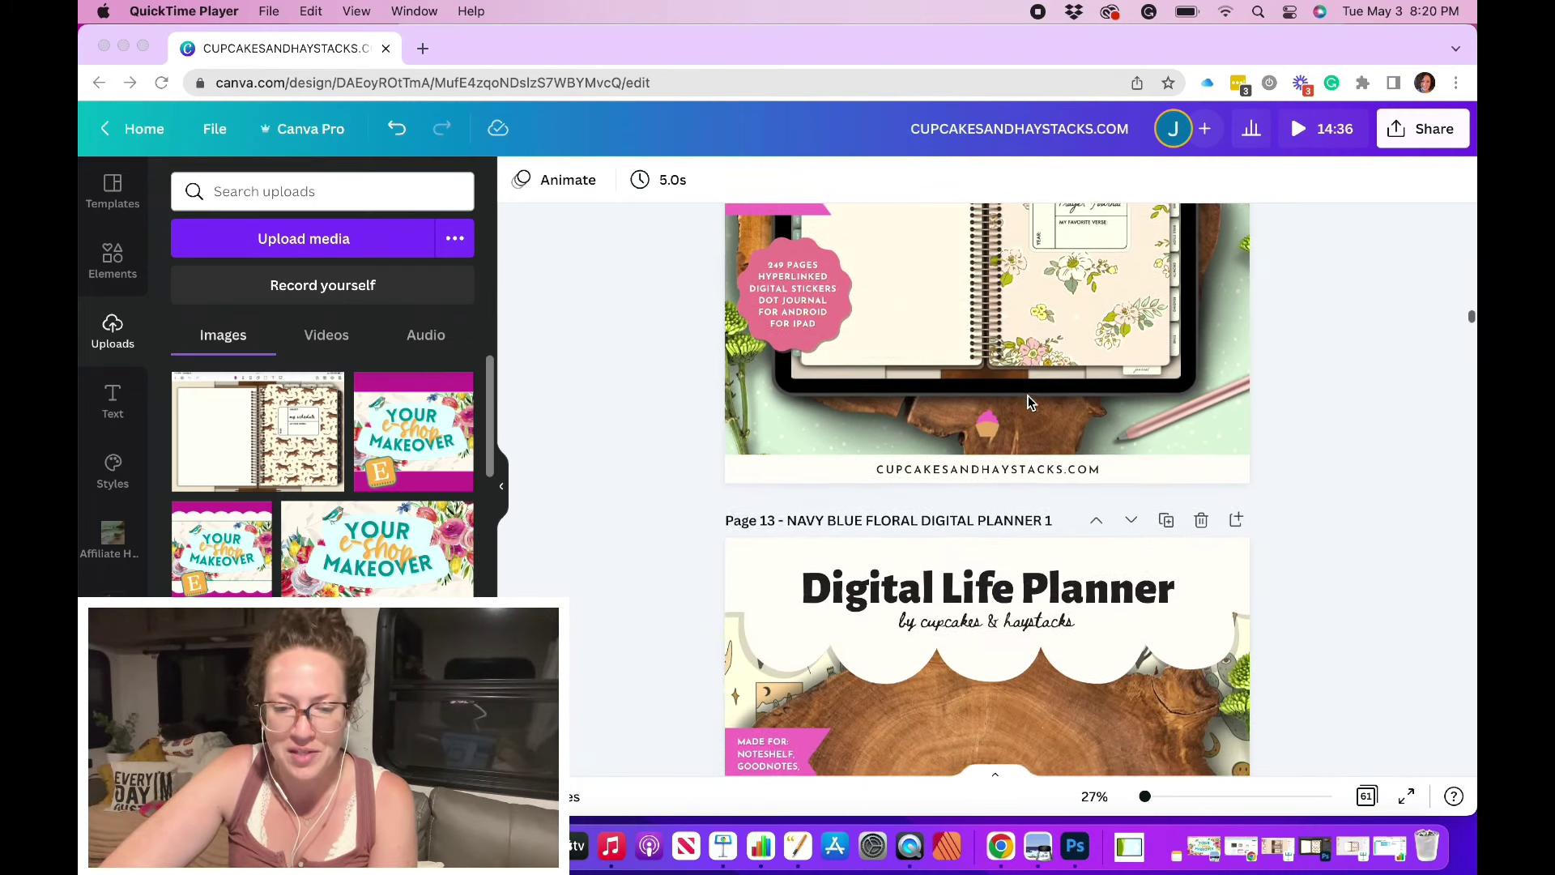
scroll(1029, 403, down, 2)
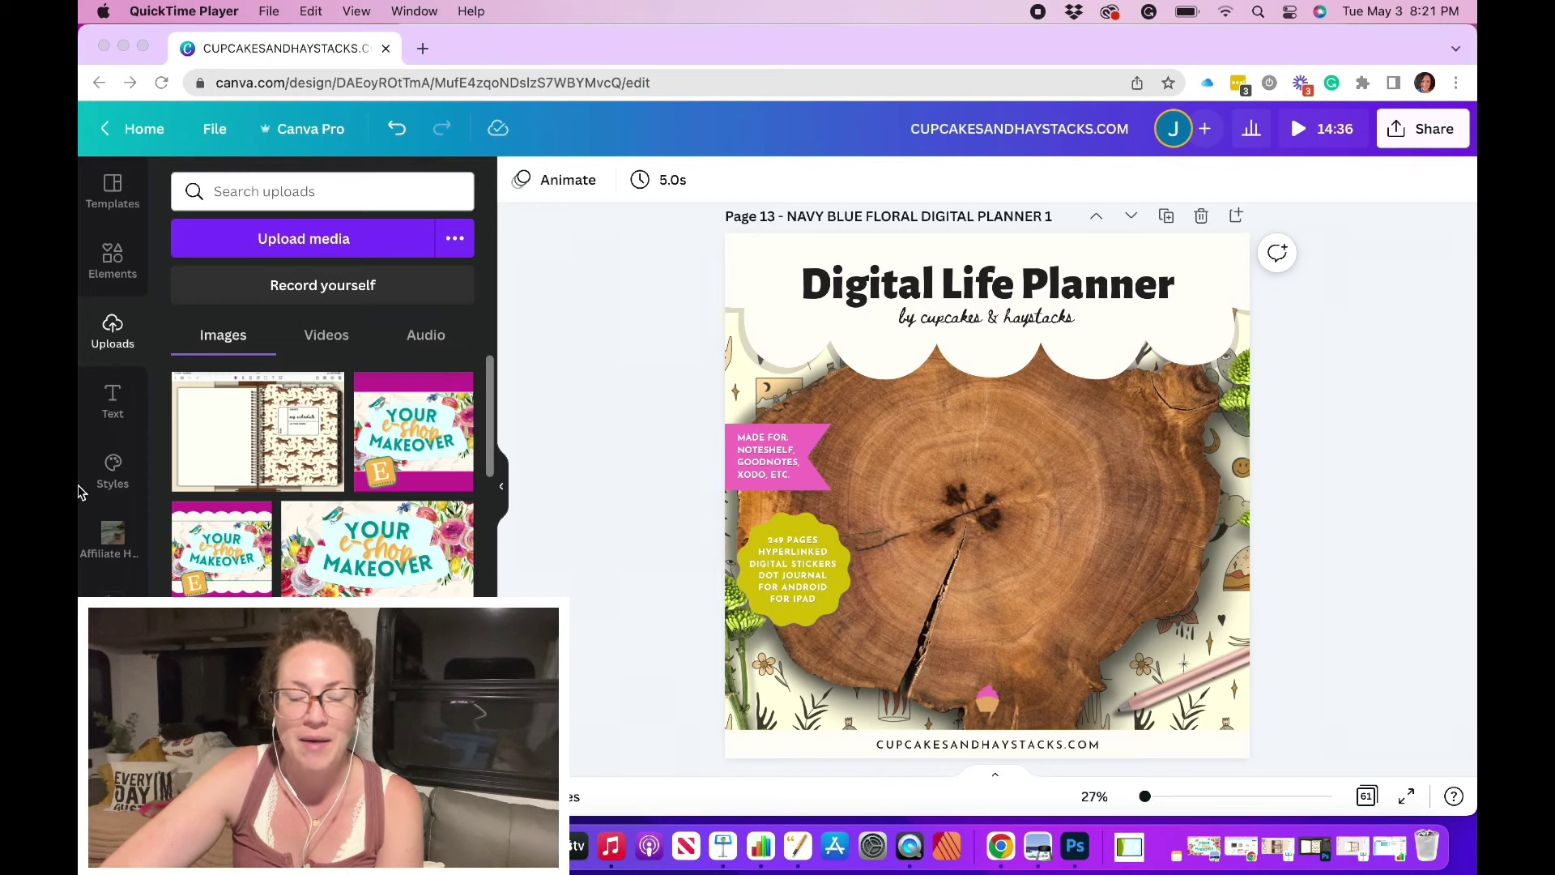
Add the tablet-shaped frame from Elements > Frames onto page 13's wood slice
click(112, 263)
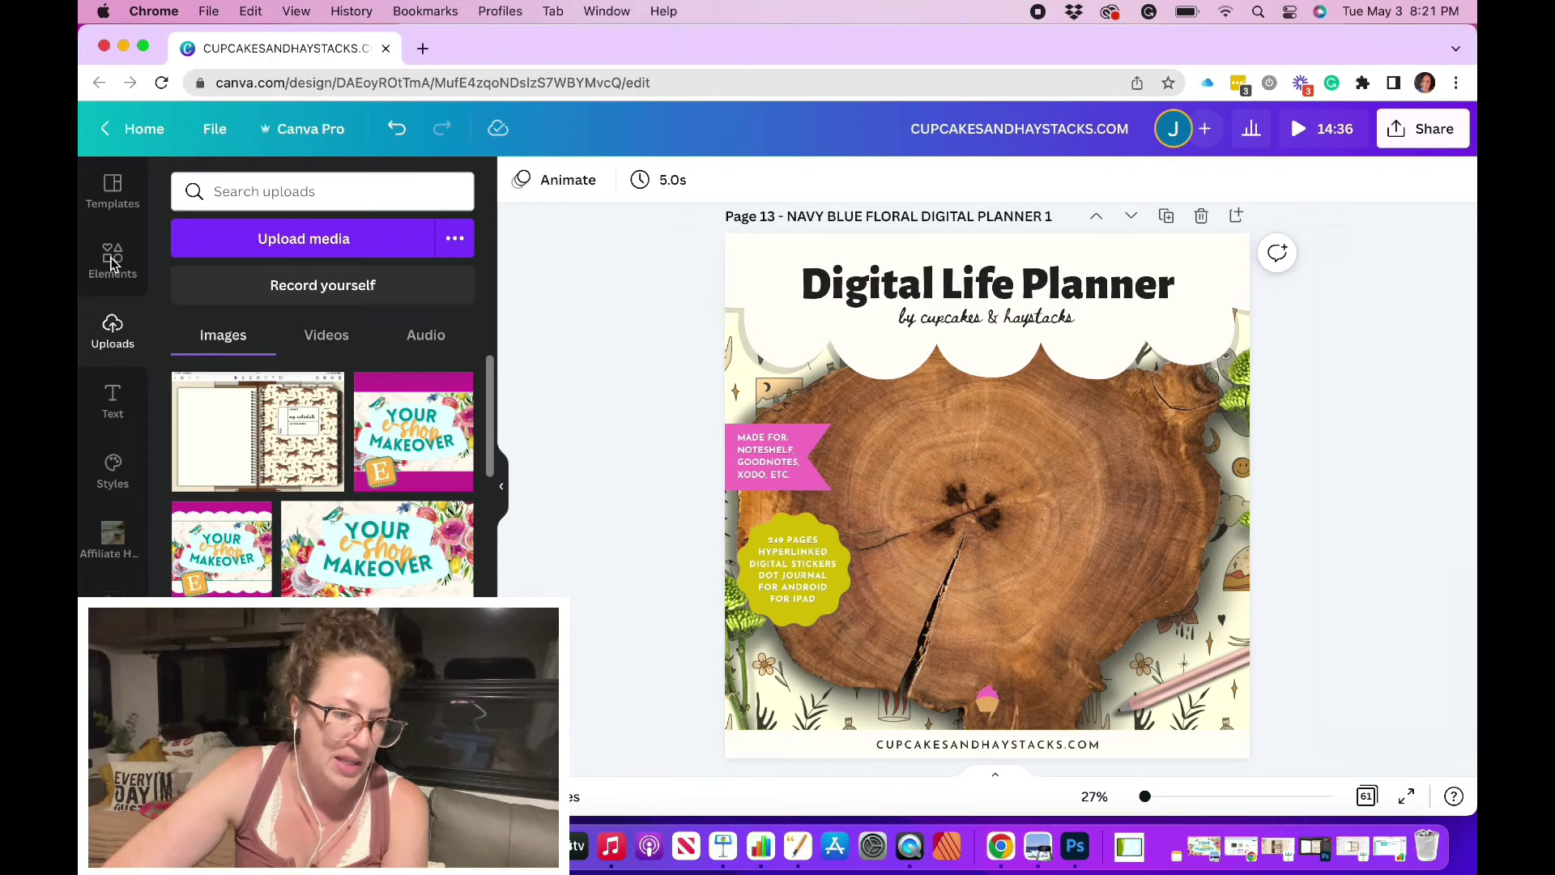
click(113, 264)
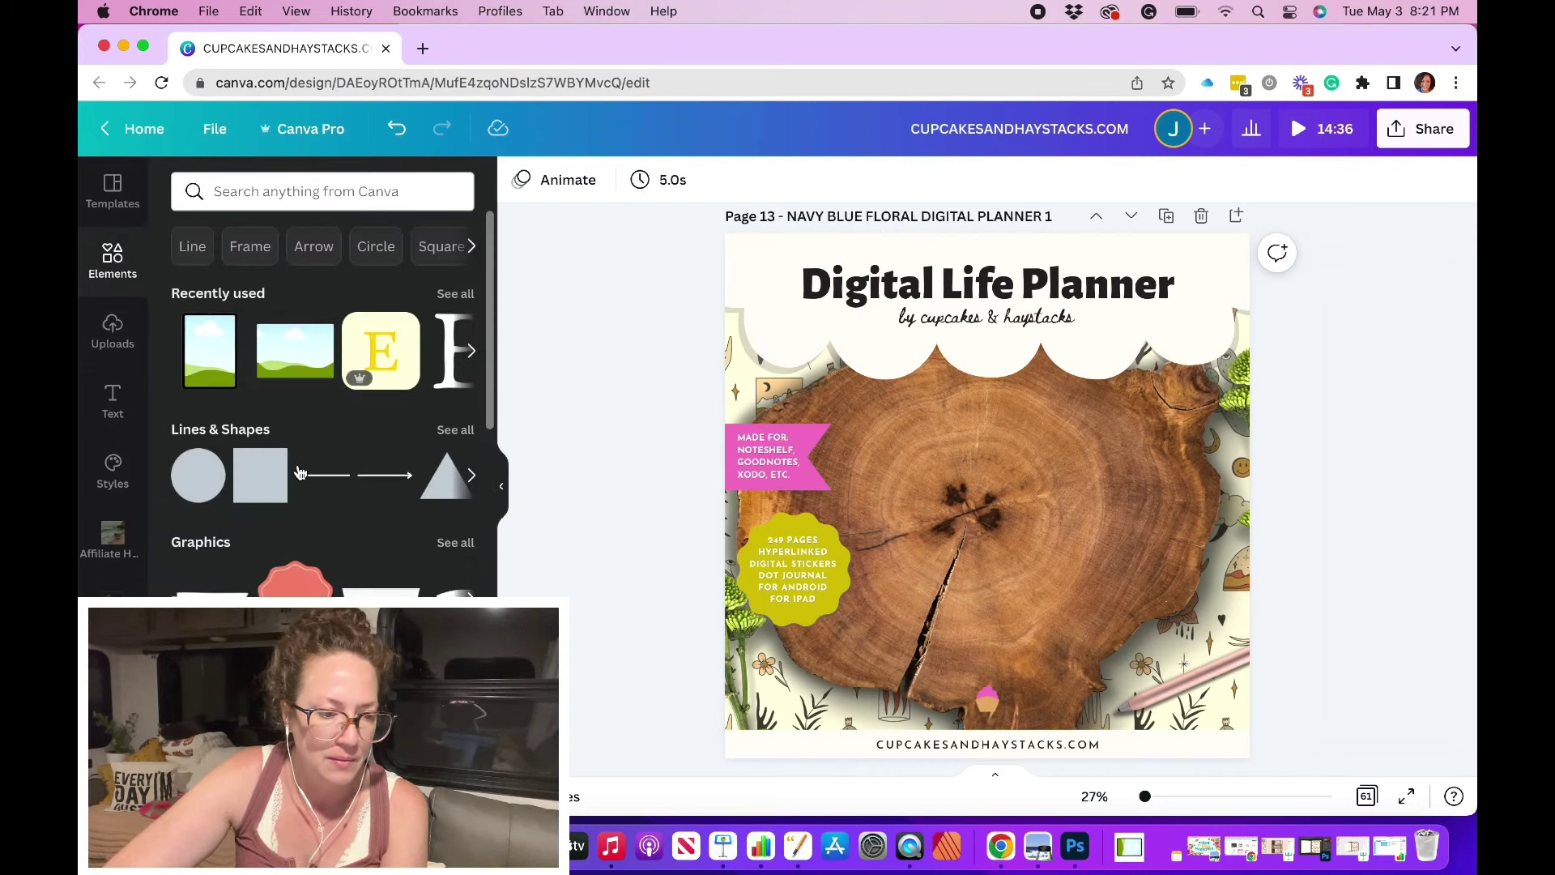
scroll(300, 472, down, 1)
scroll(300, 472, down, 12)
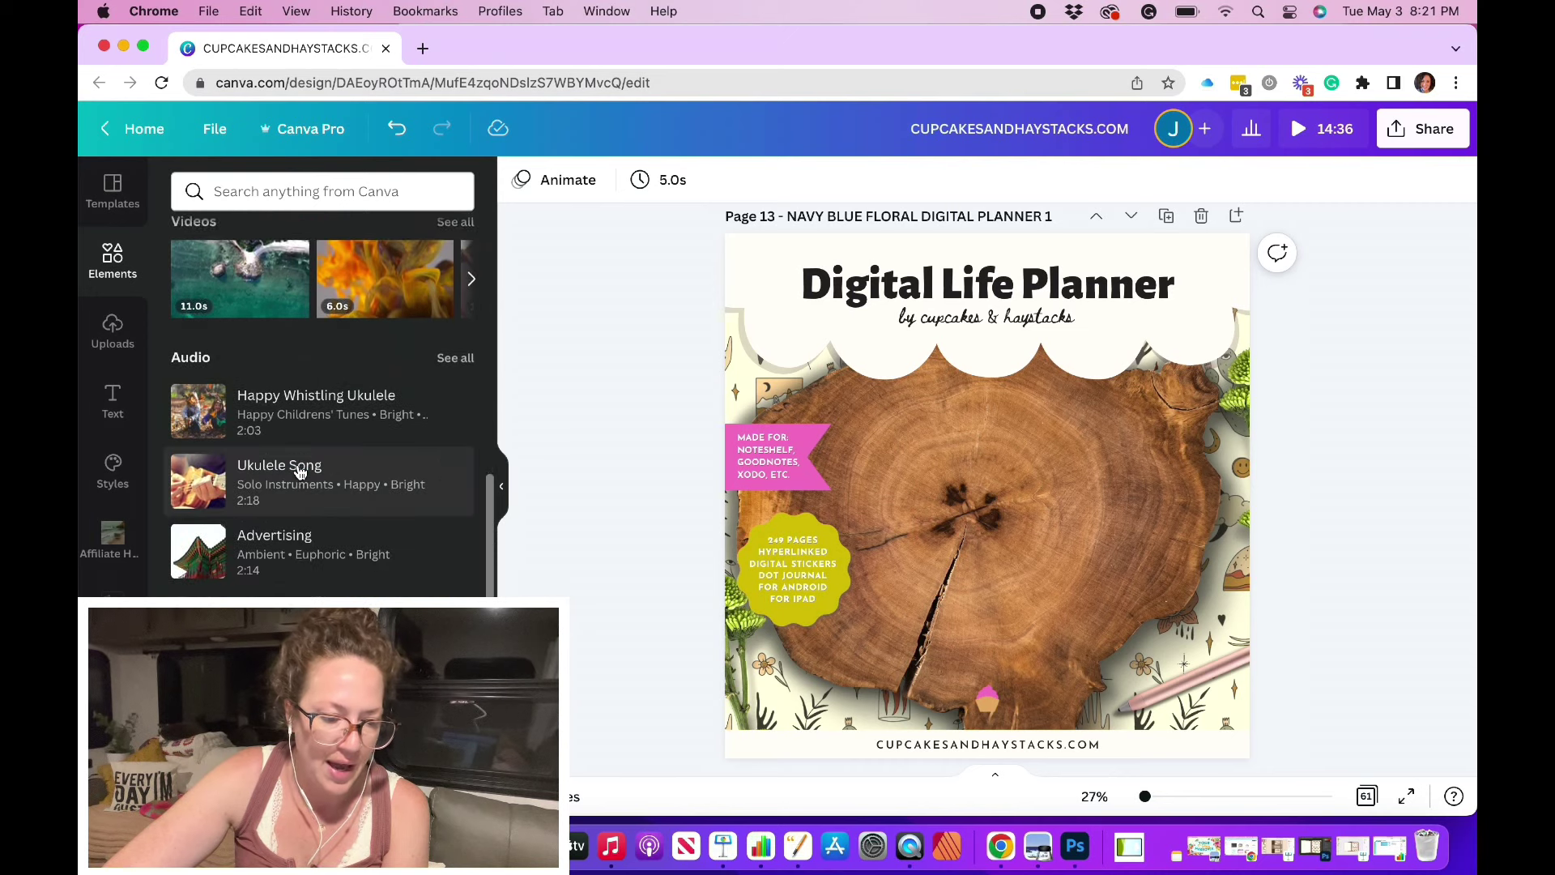
scroll(300, 472, down, 2)
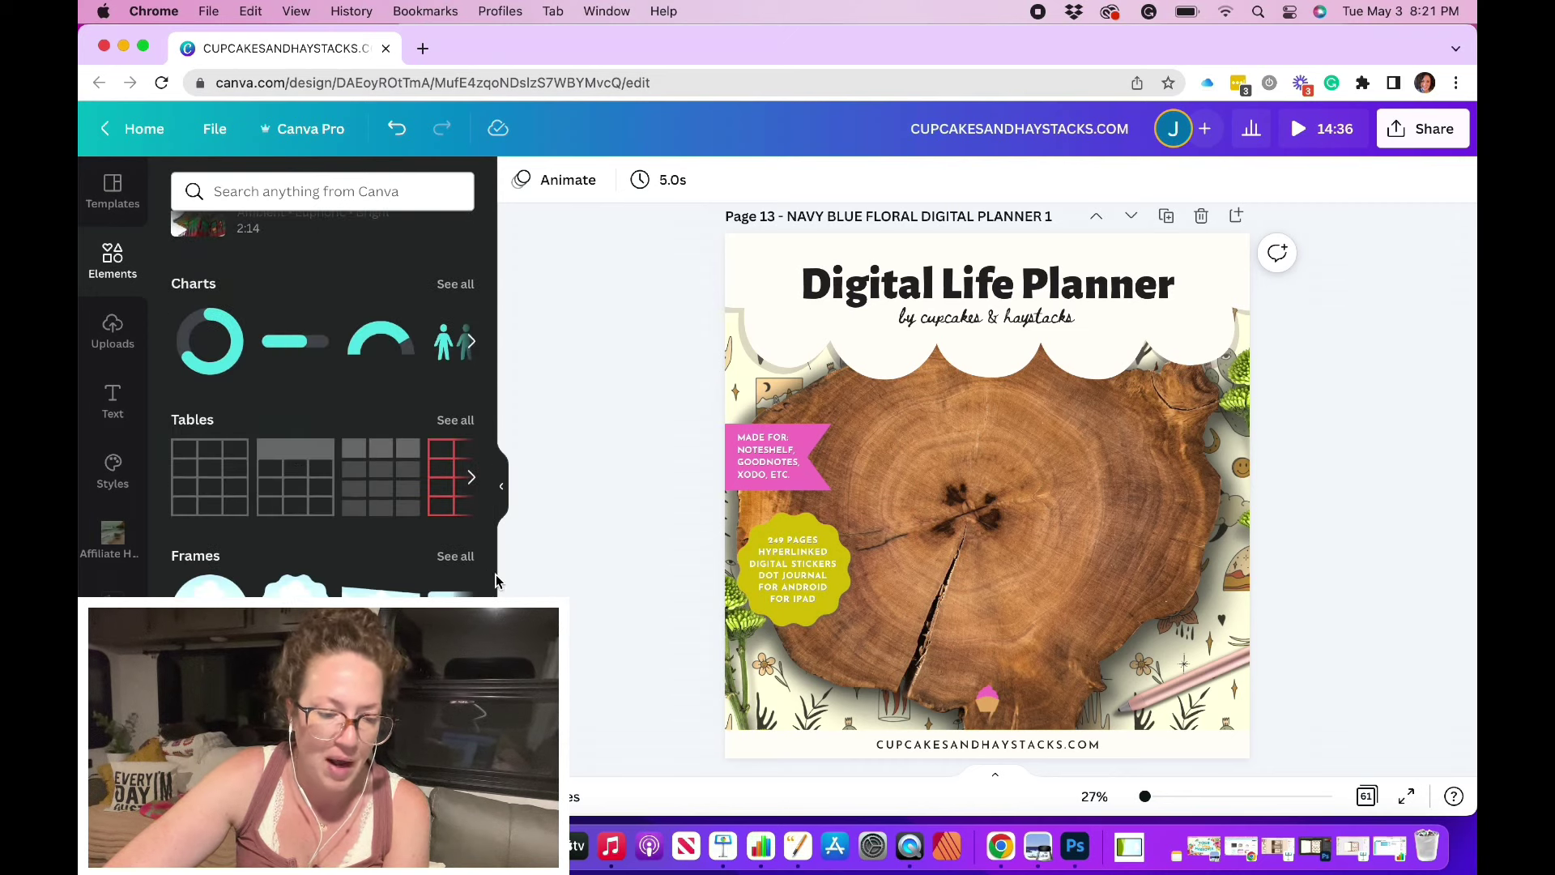
click(454, 558)
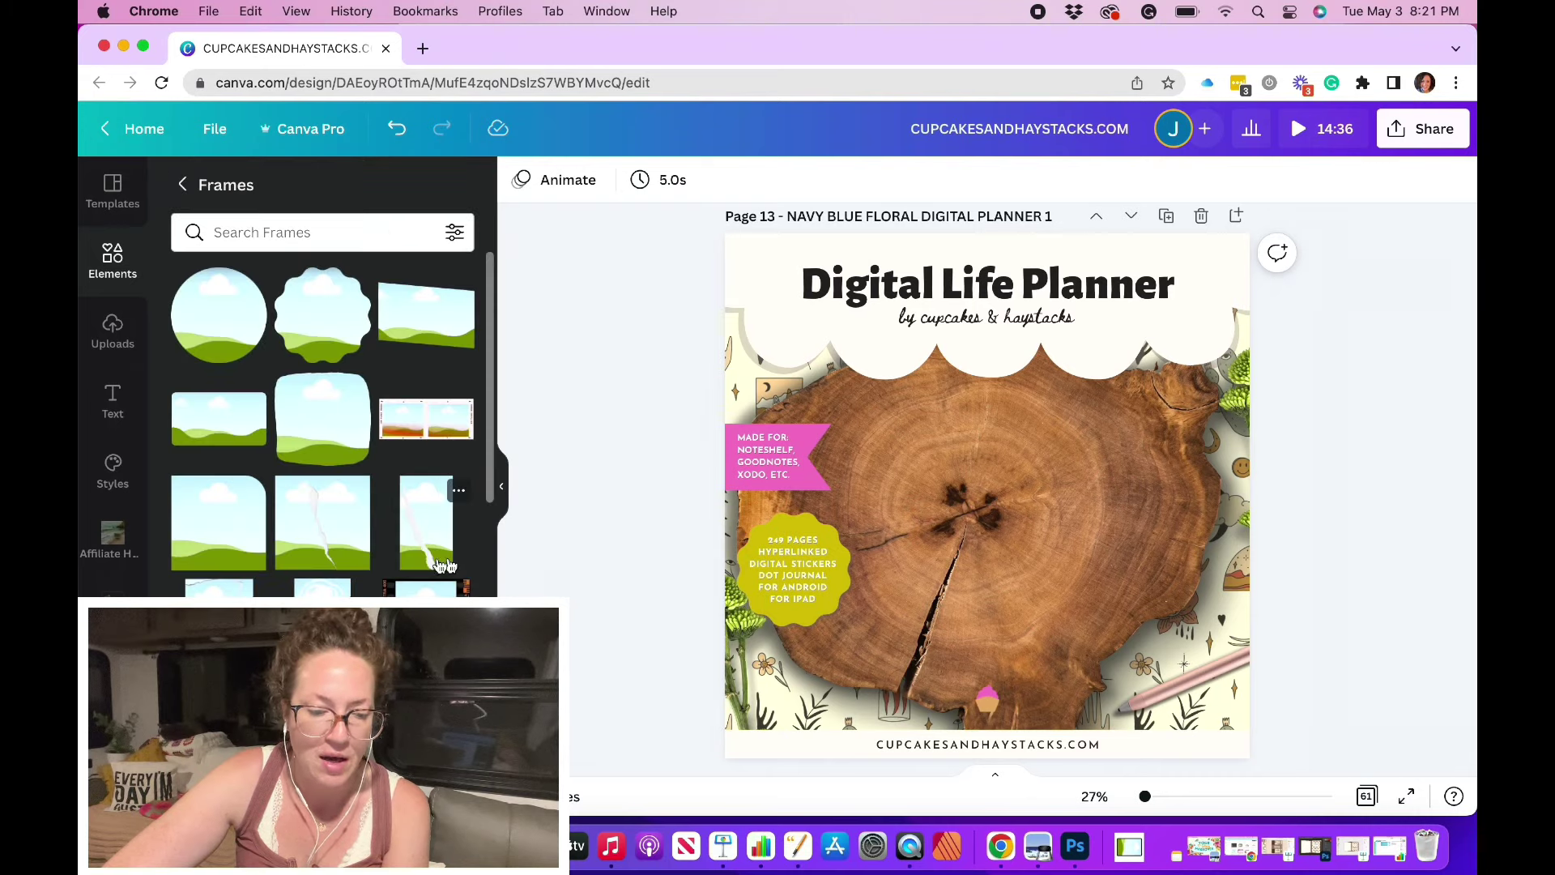
scroll(340, 527, down, 2)
scroll(324, 567, down, 10)
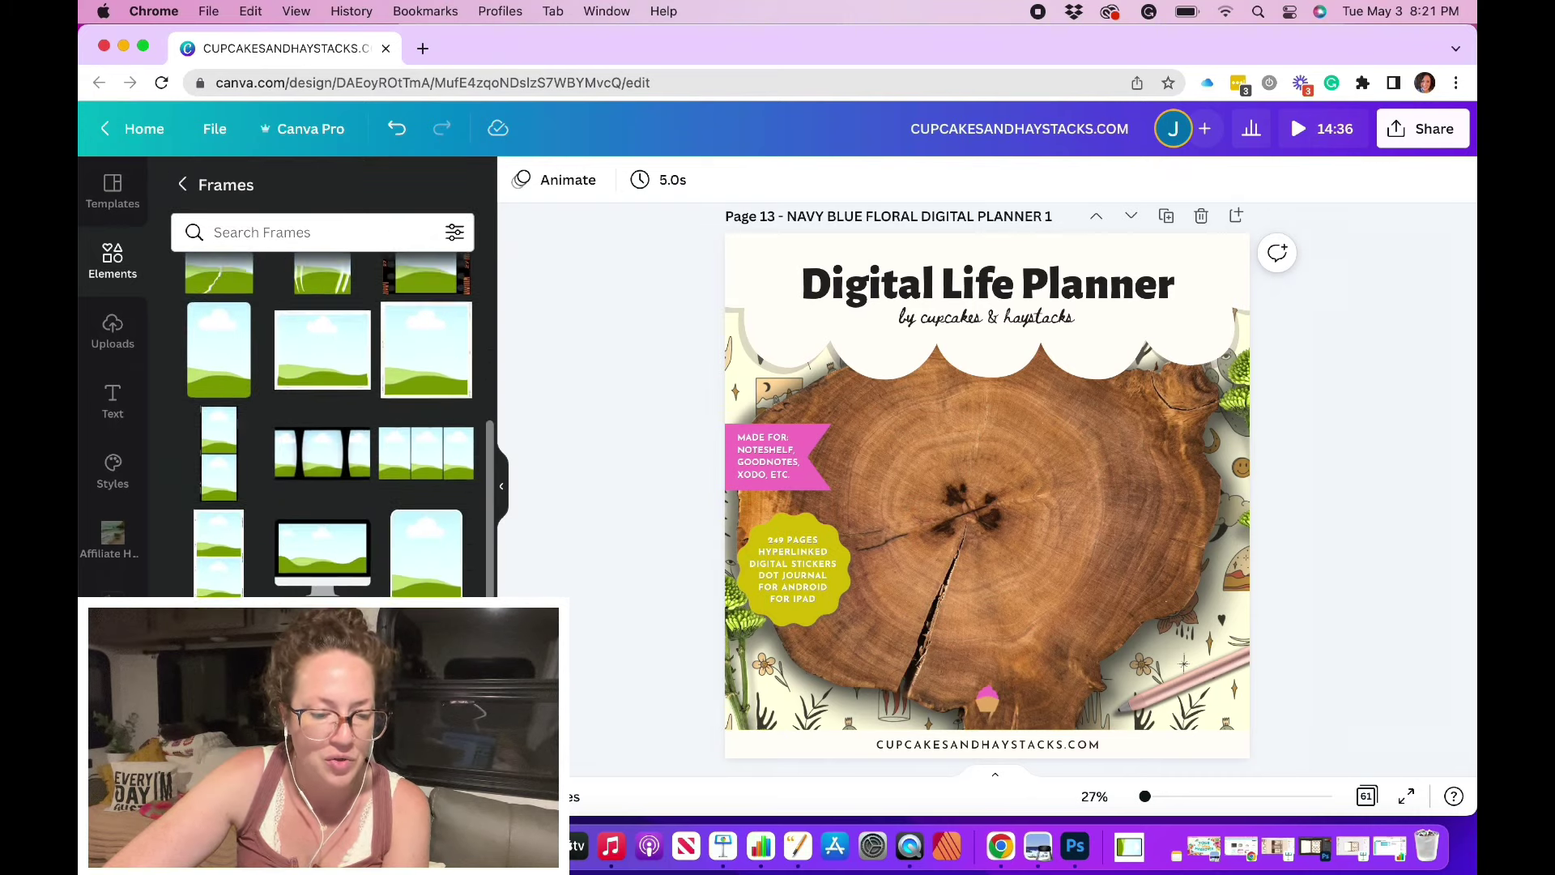
scroll(324, 559, down, 3)
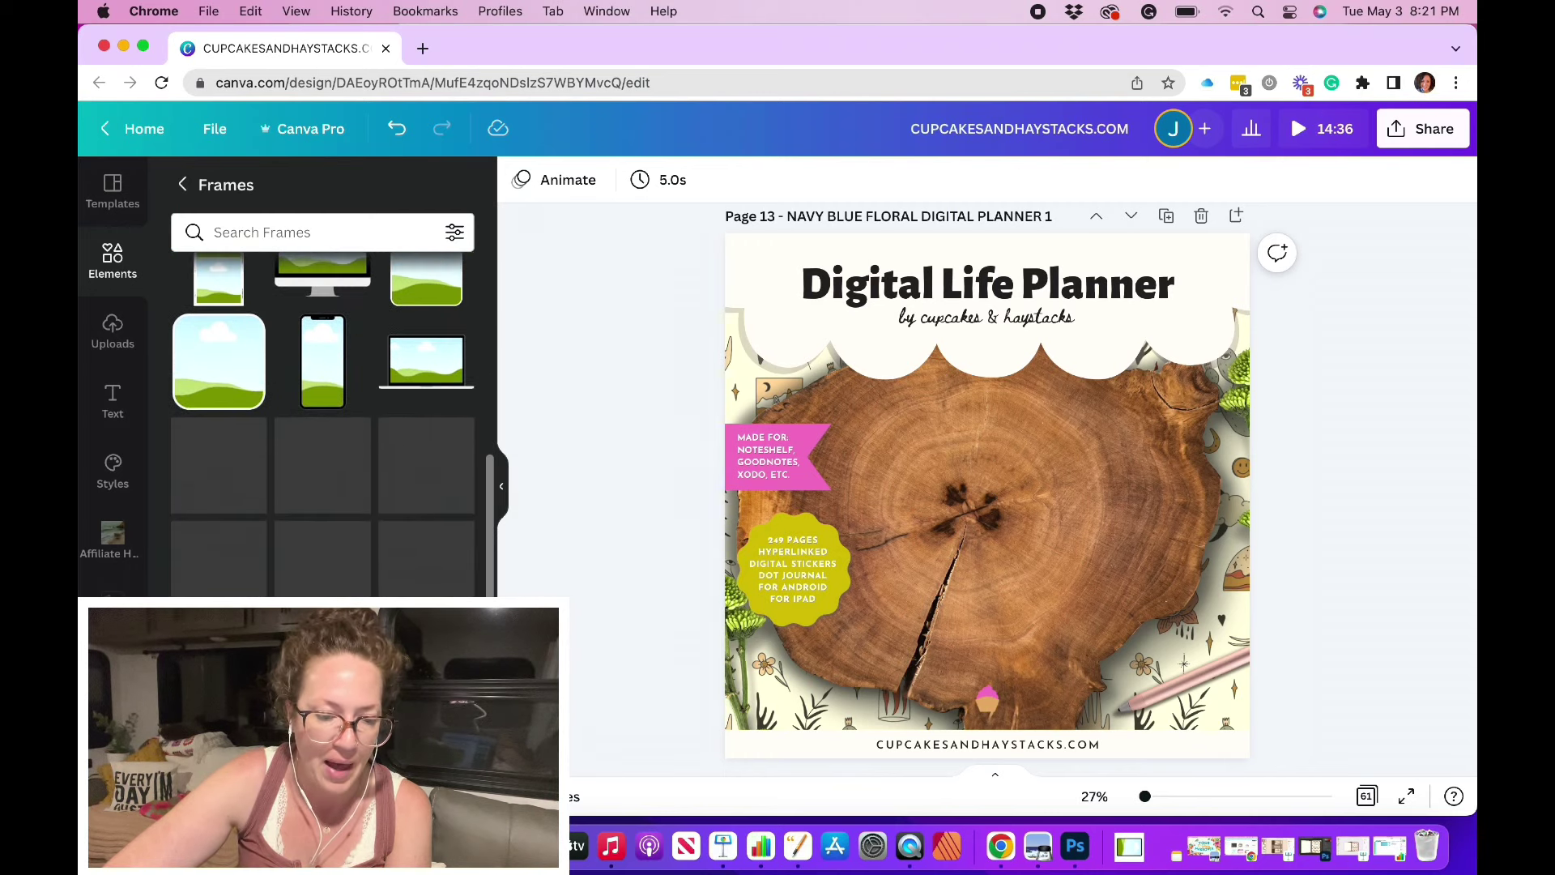
scroll(324, 526, down, 1)
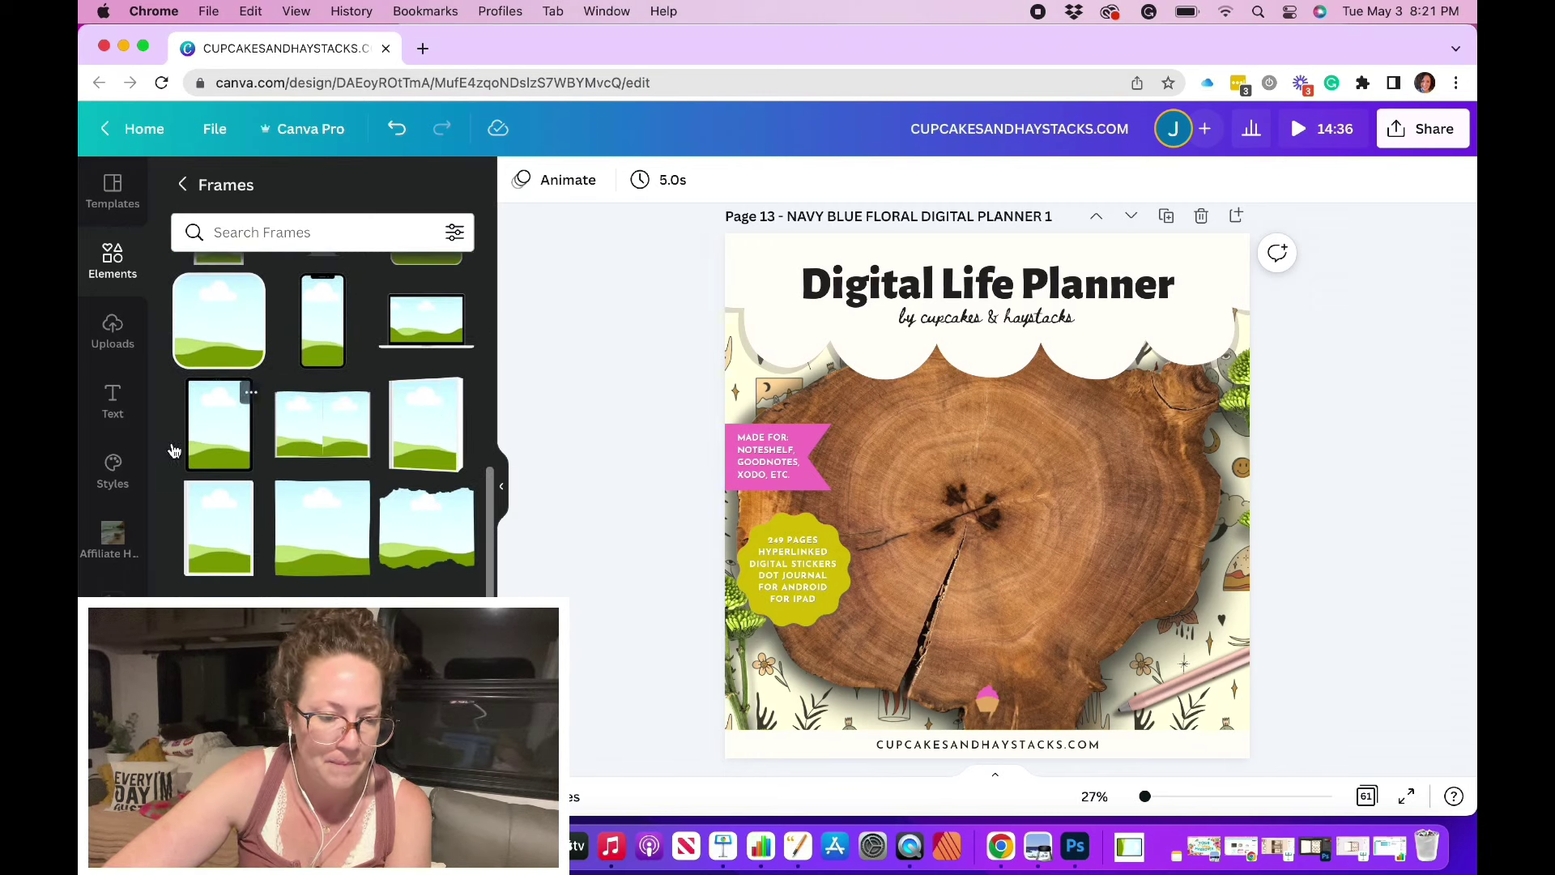
click(226, 430)
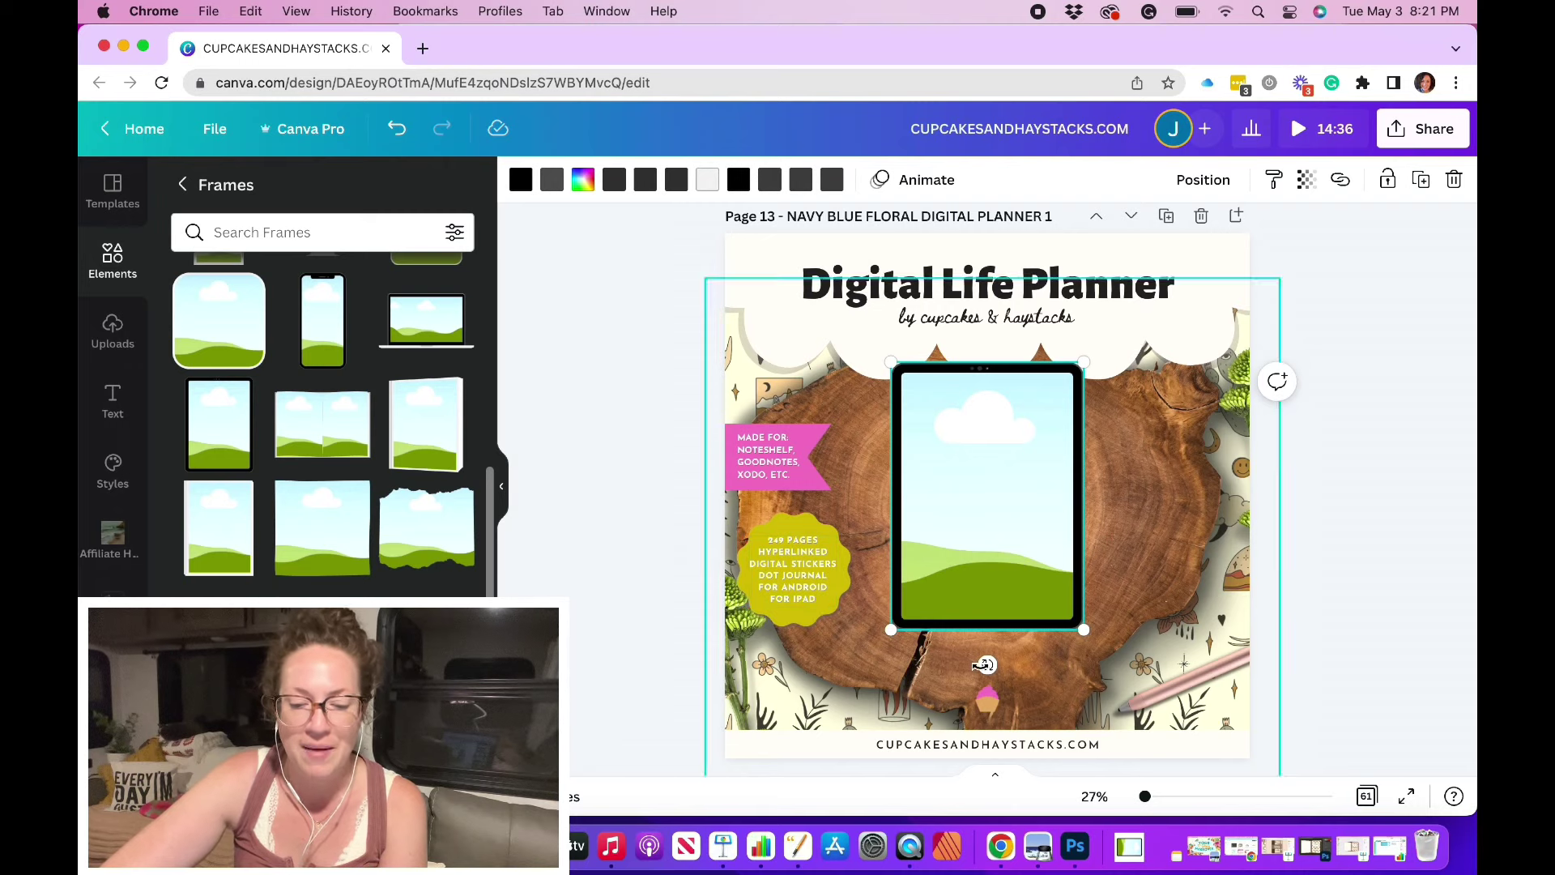
Rotate the tablet frame to landscape, enlarge it across the wood slice and centre it
drag(988, 664, 797, 494)
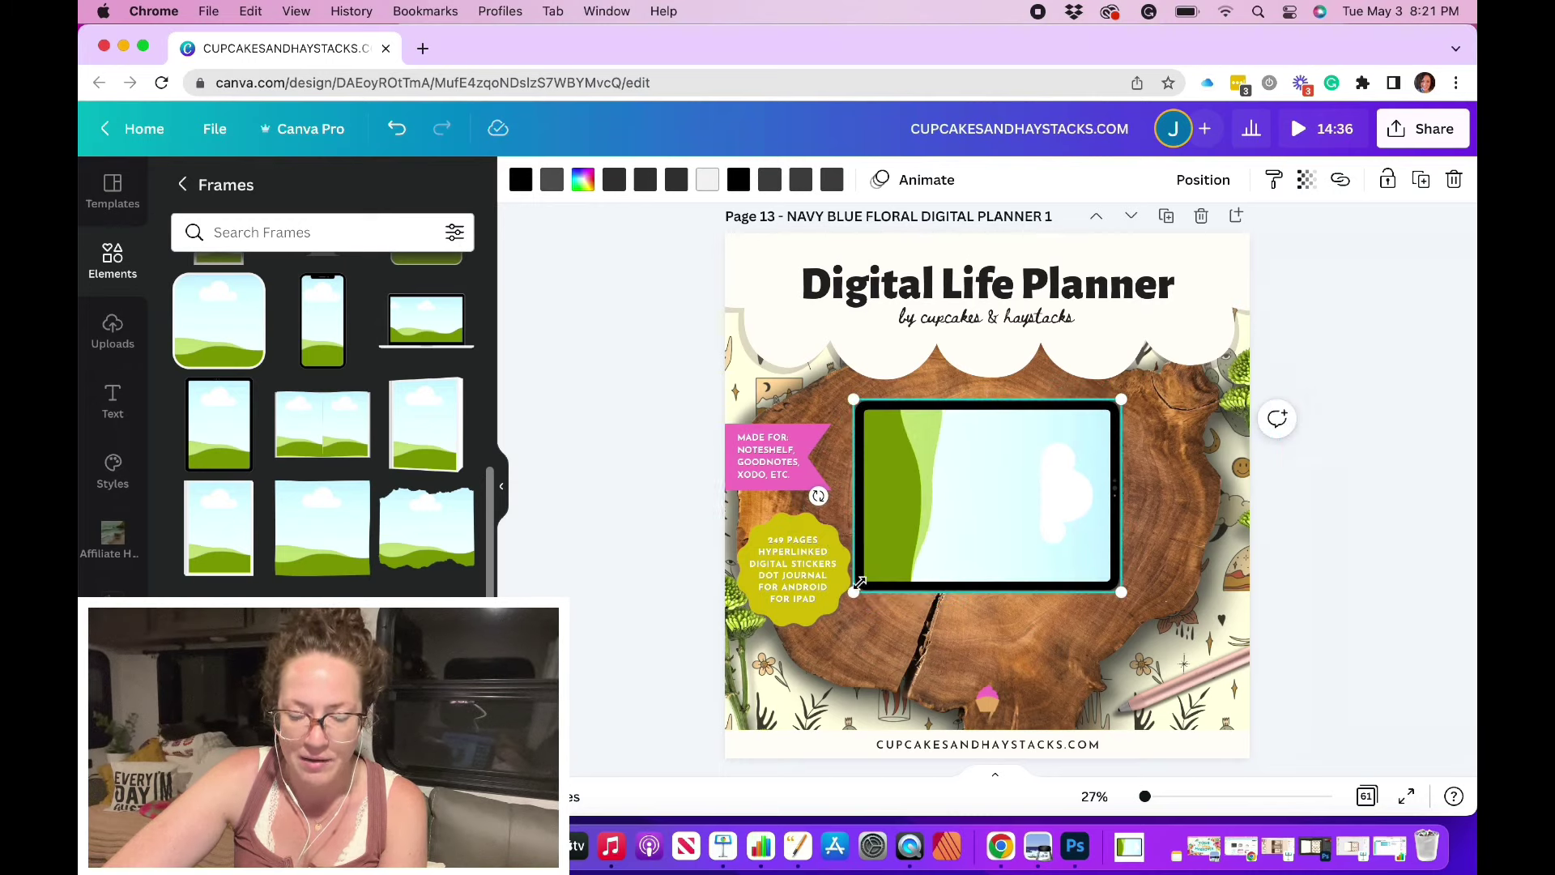
drag(855, 593, 770, 652)
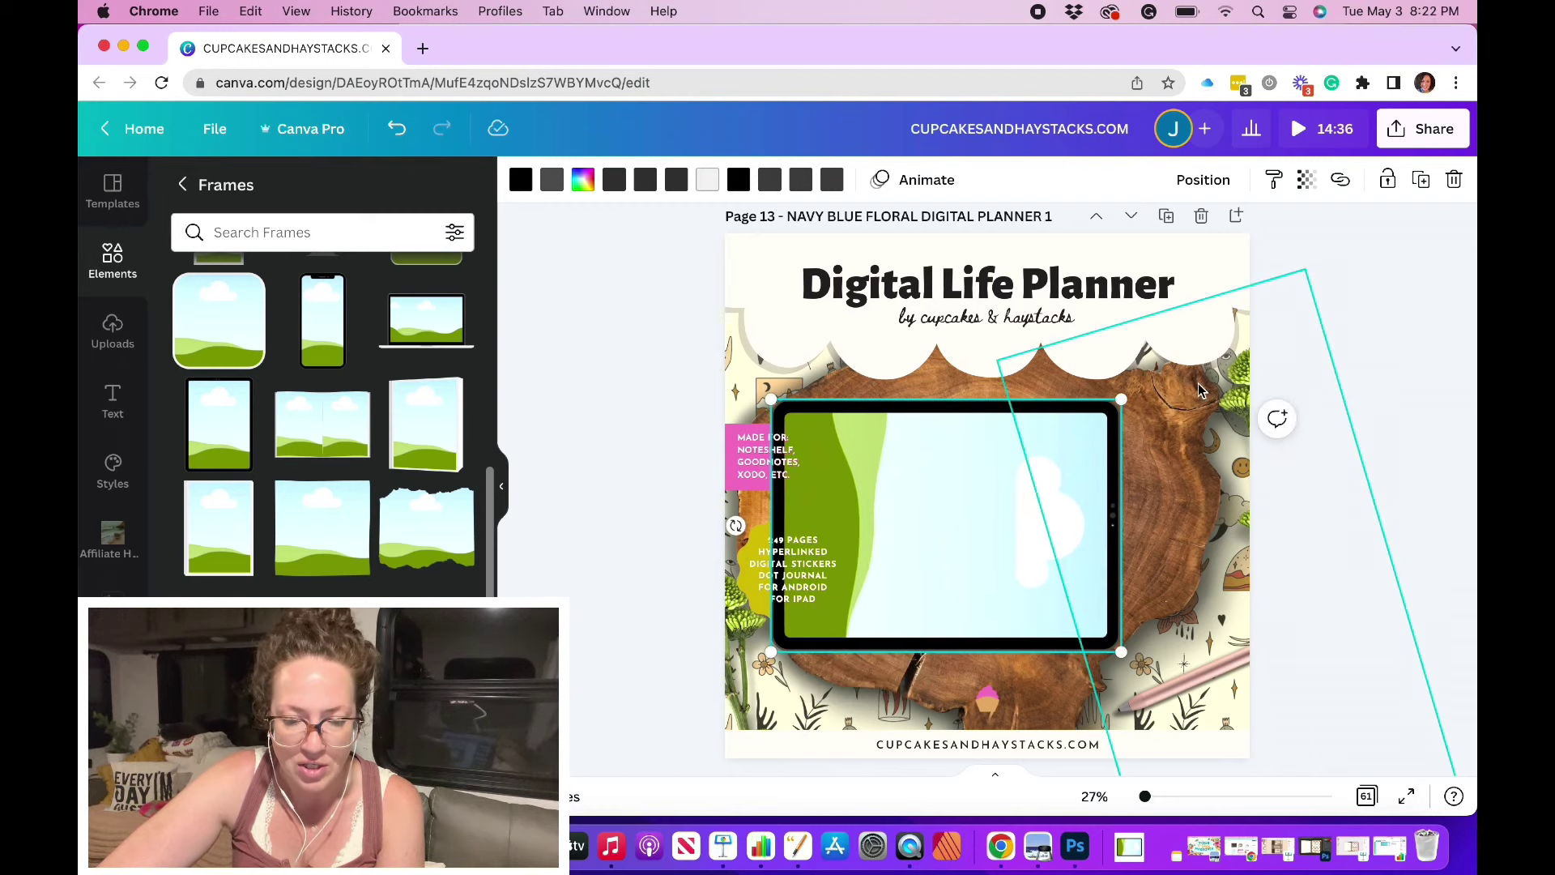
drag(1120, 402, 1190, 369)
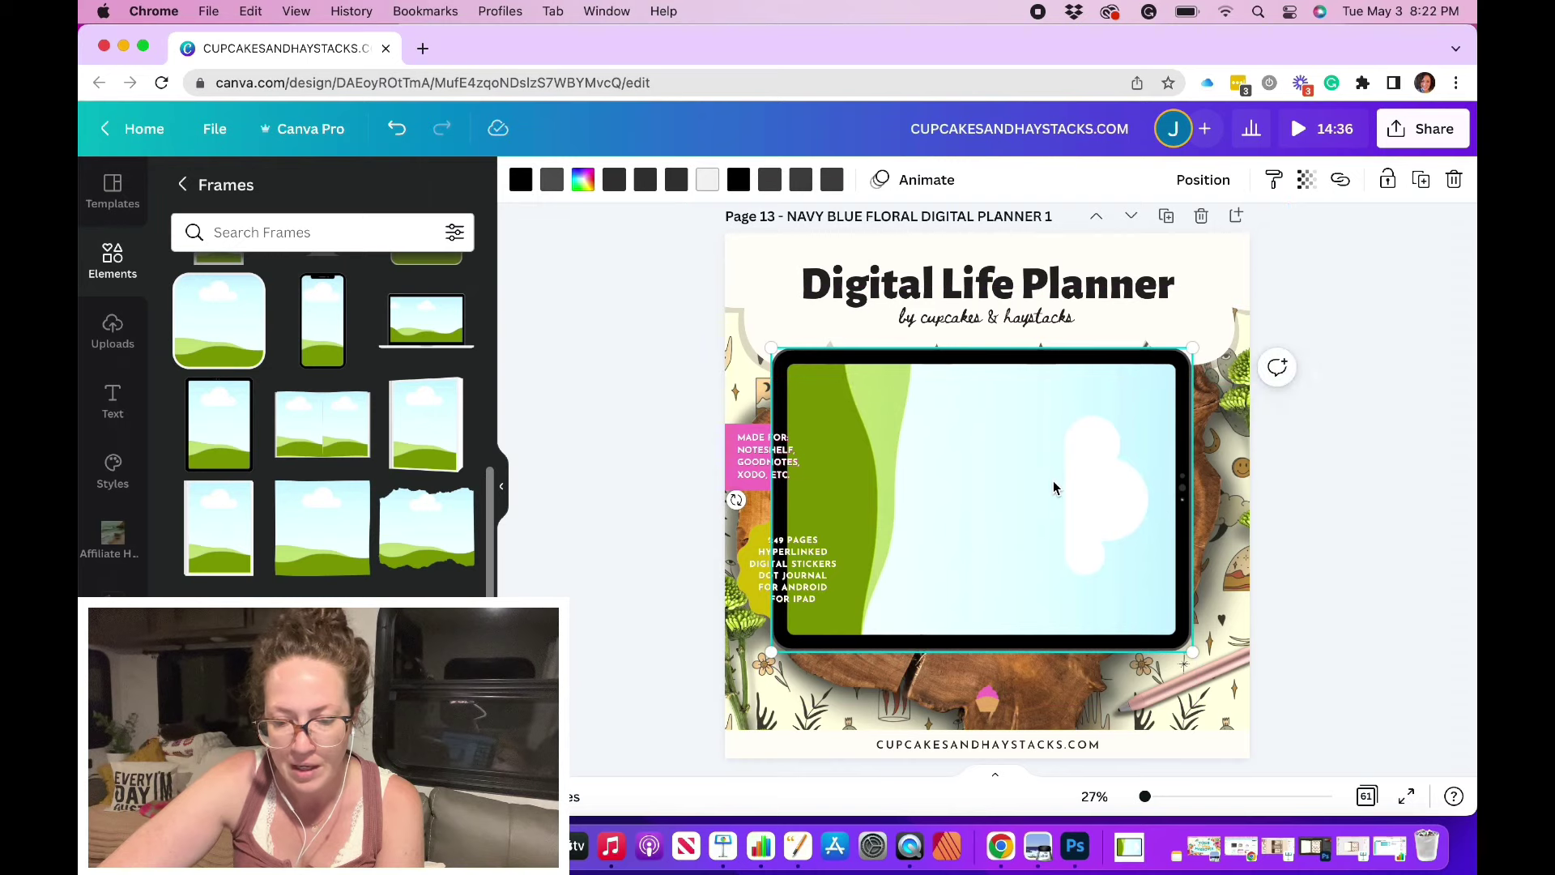
drag(1051, 497, 1059, 499)
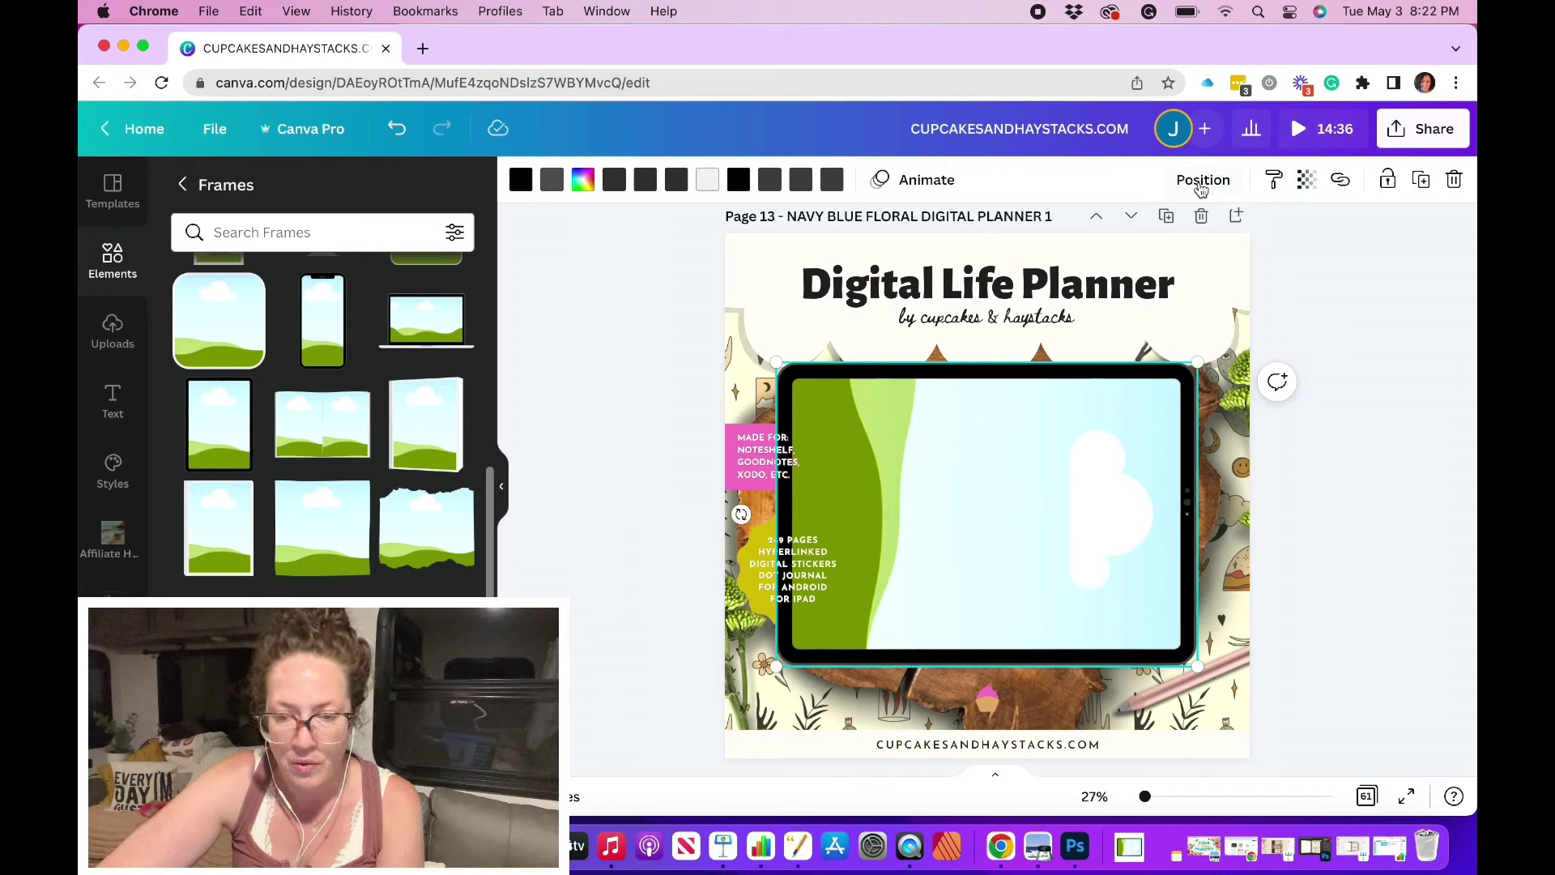
Move the tablet frame back three layers so the pink and yellow badges show in front
click(1202, 182)
click(1139, 240)
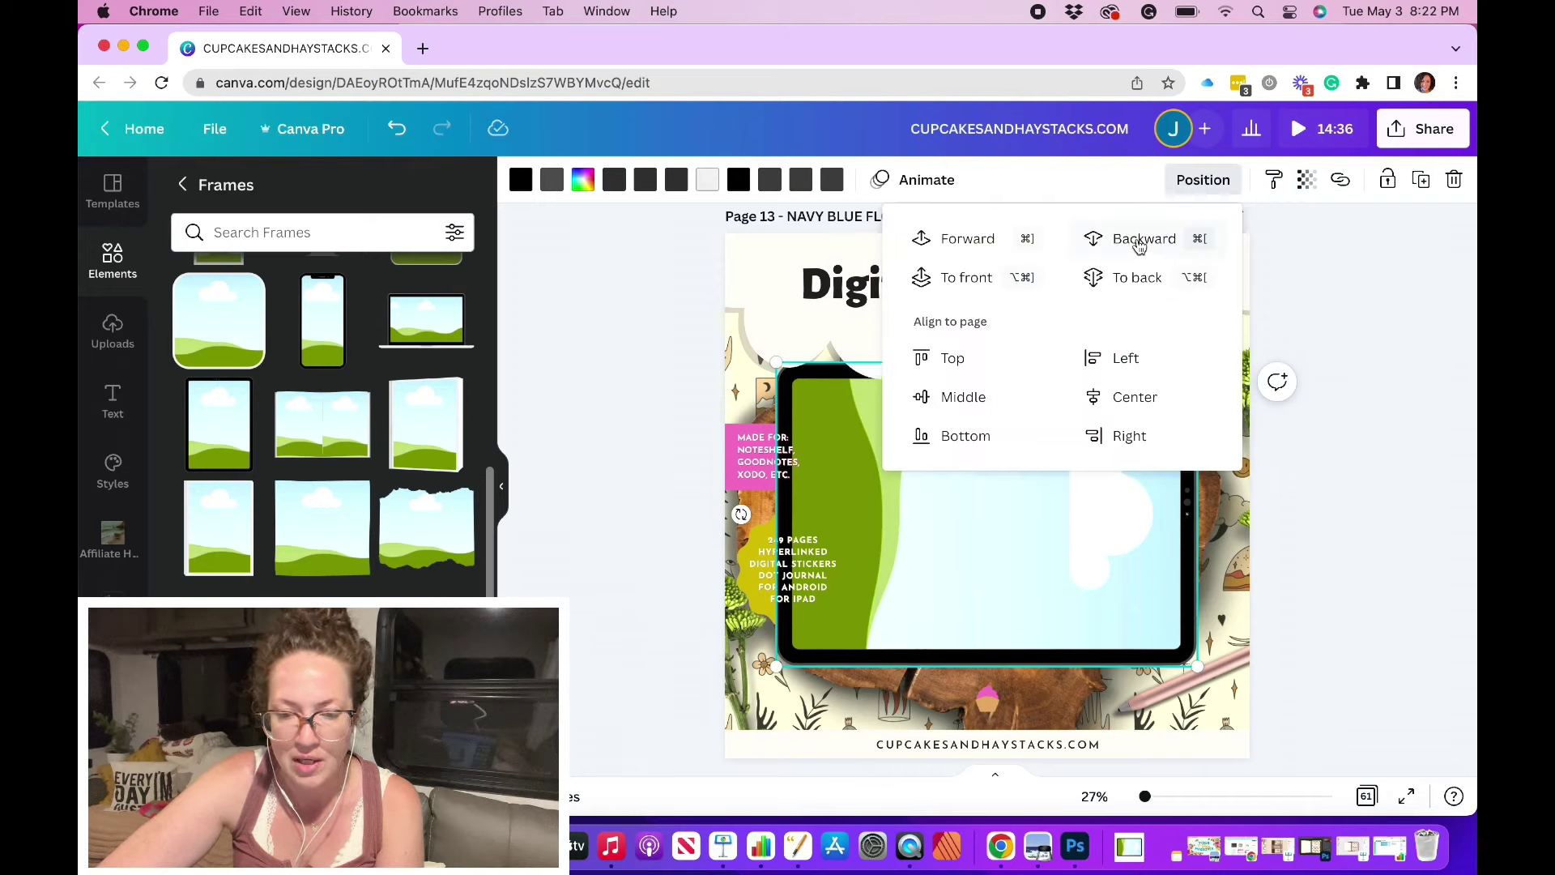
click(1139, 239)
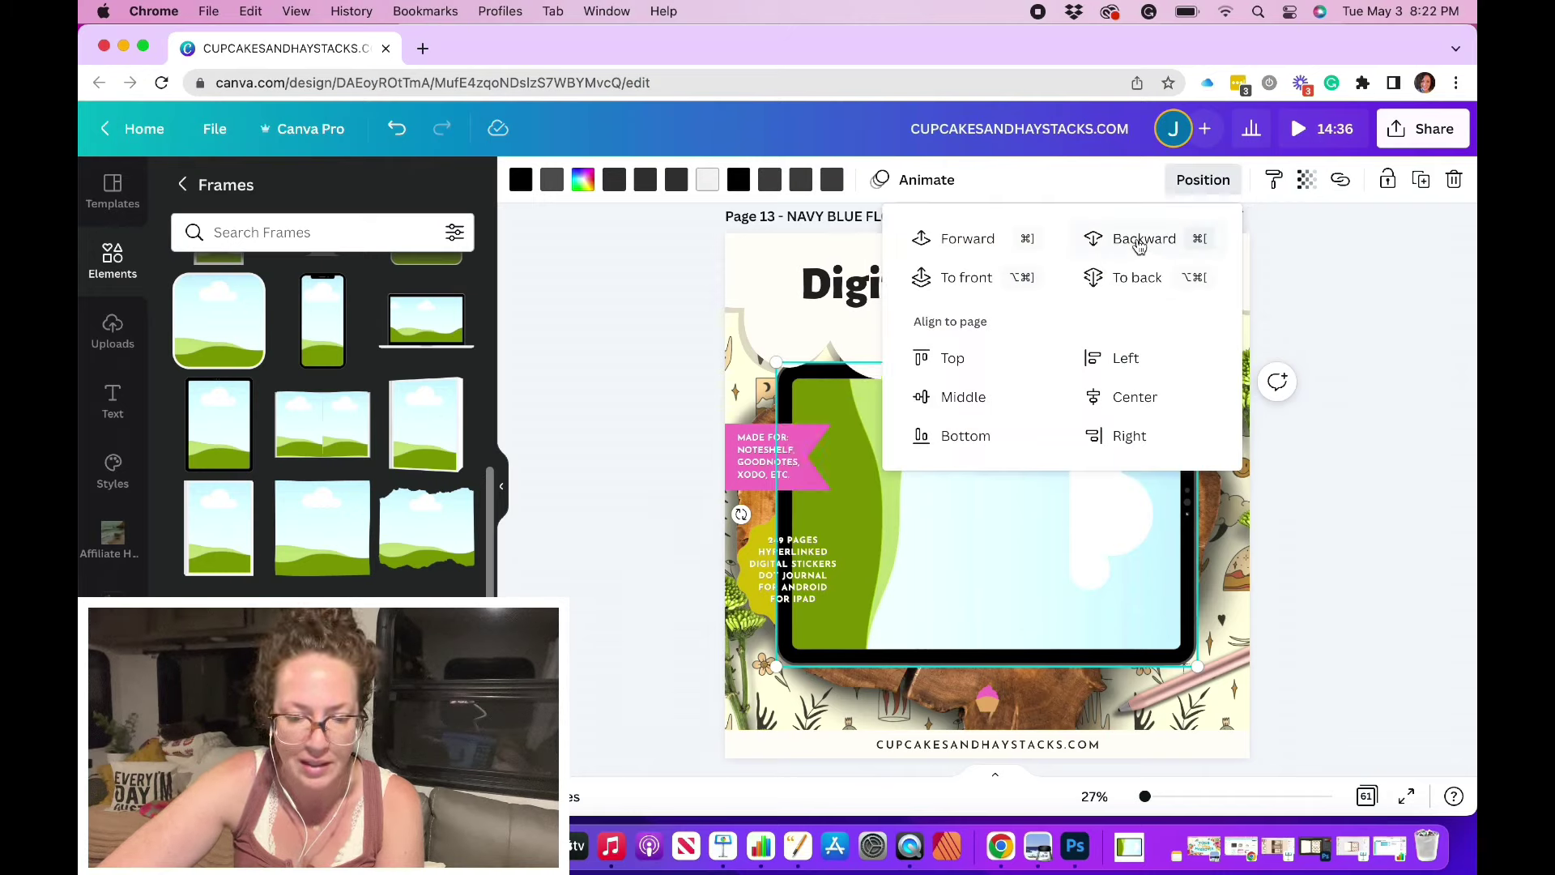
click(1139, 240)
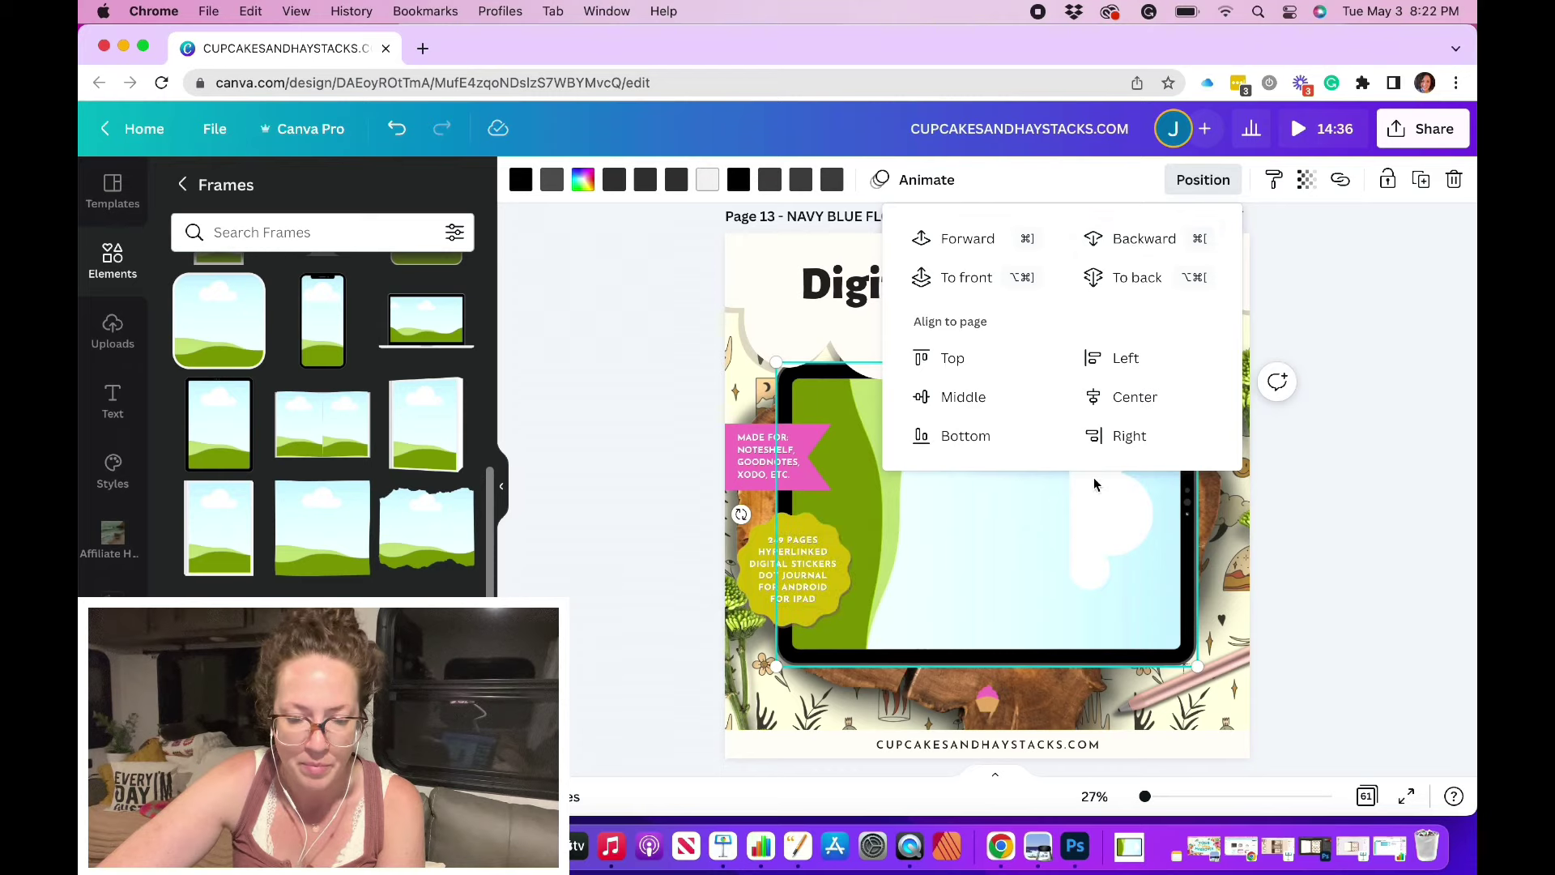
click(1320, 547)
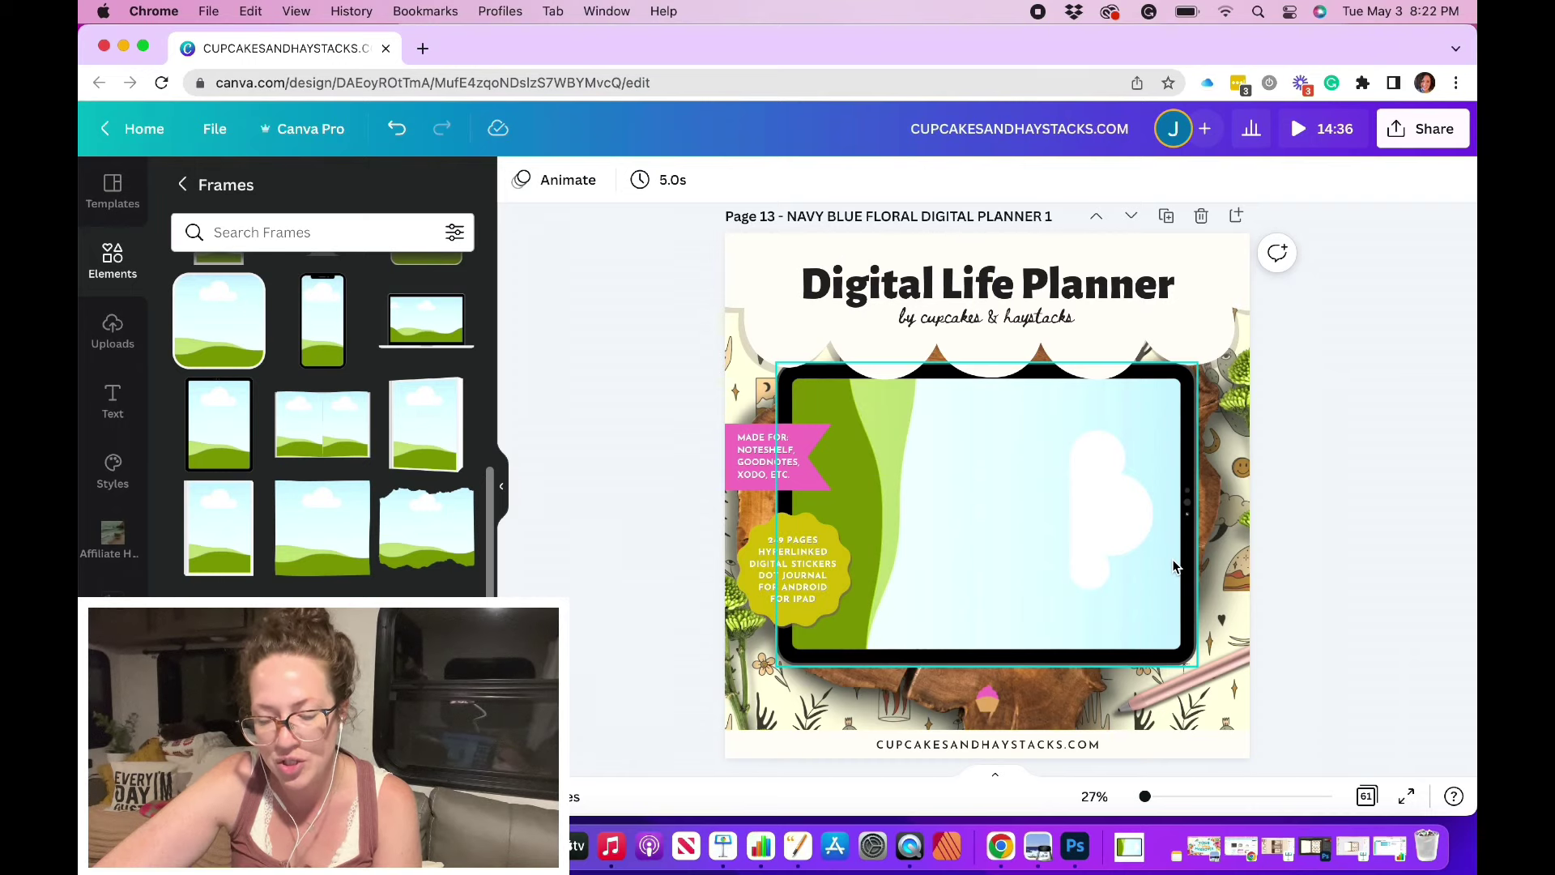
Select the tablet frame on page 13, then select page 12's finished mockup image
scroll(1173, 566, up, 5)
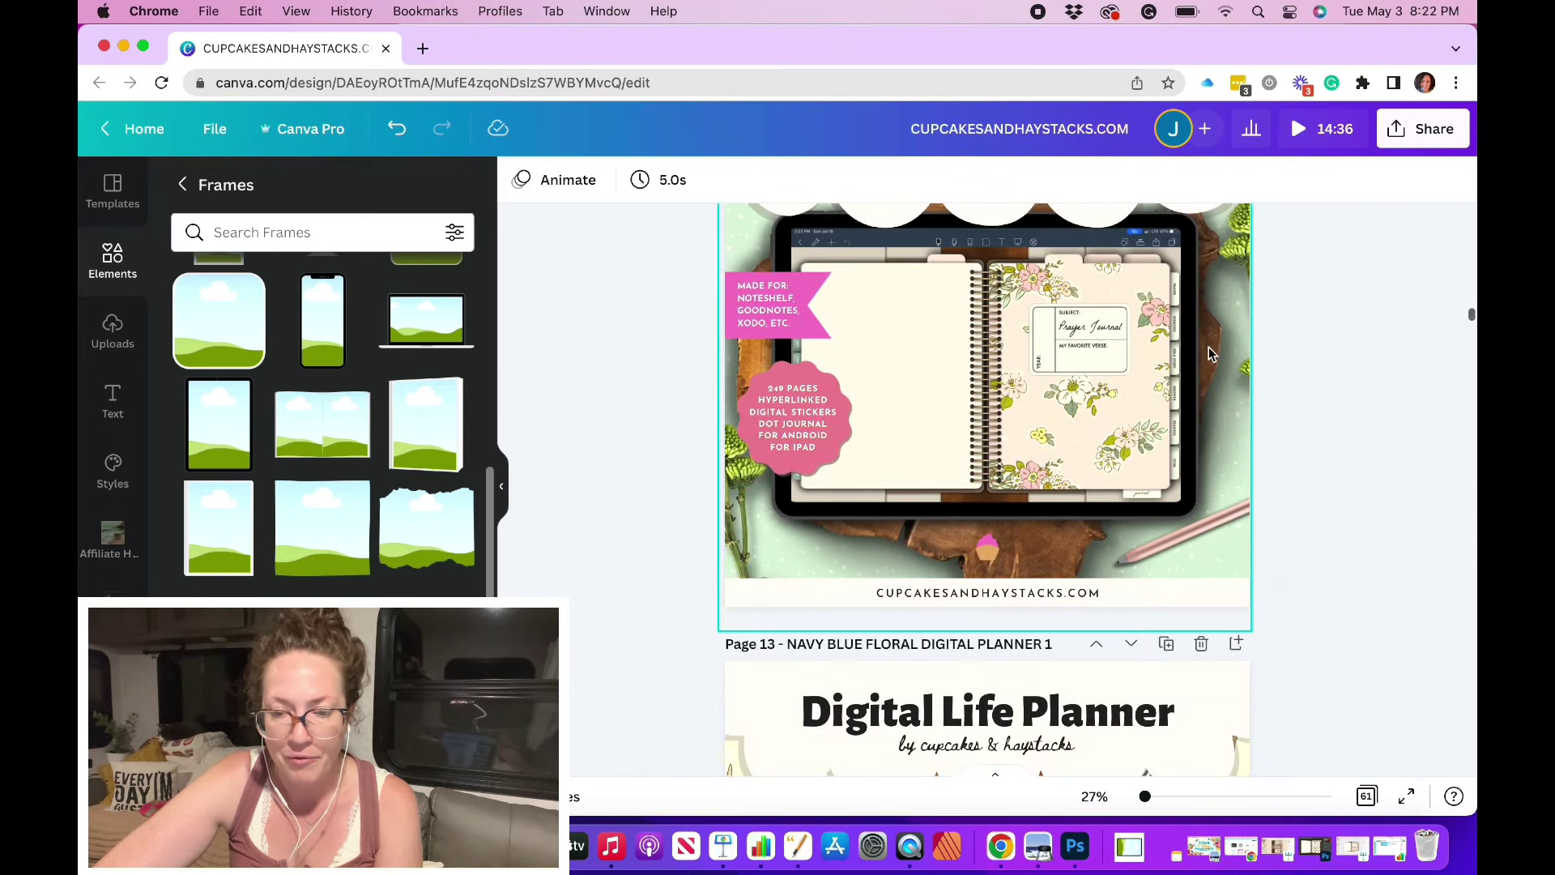
scroll(1209, 348, up, 1)
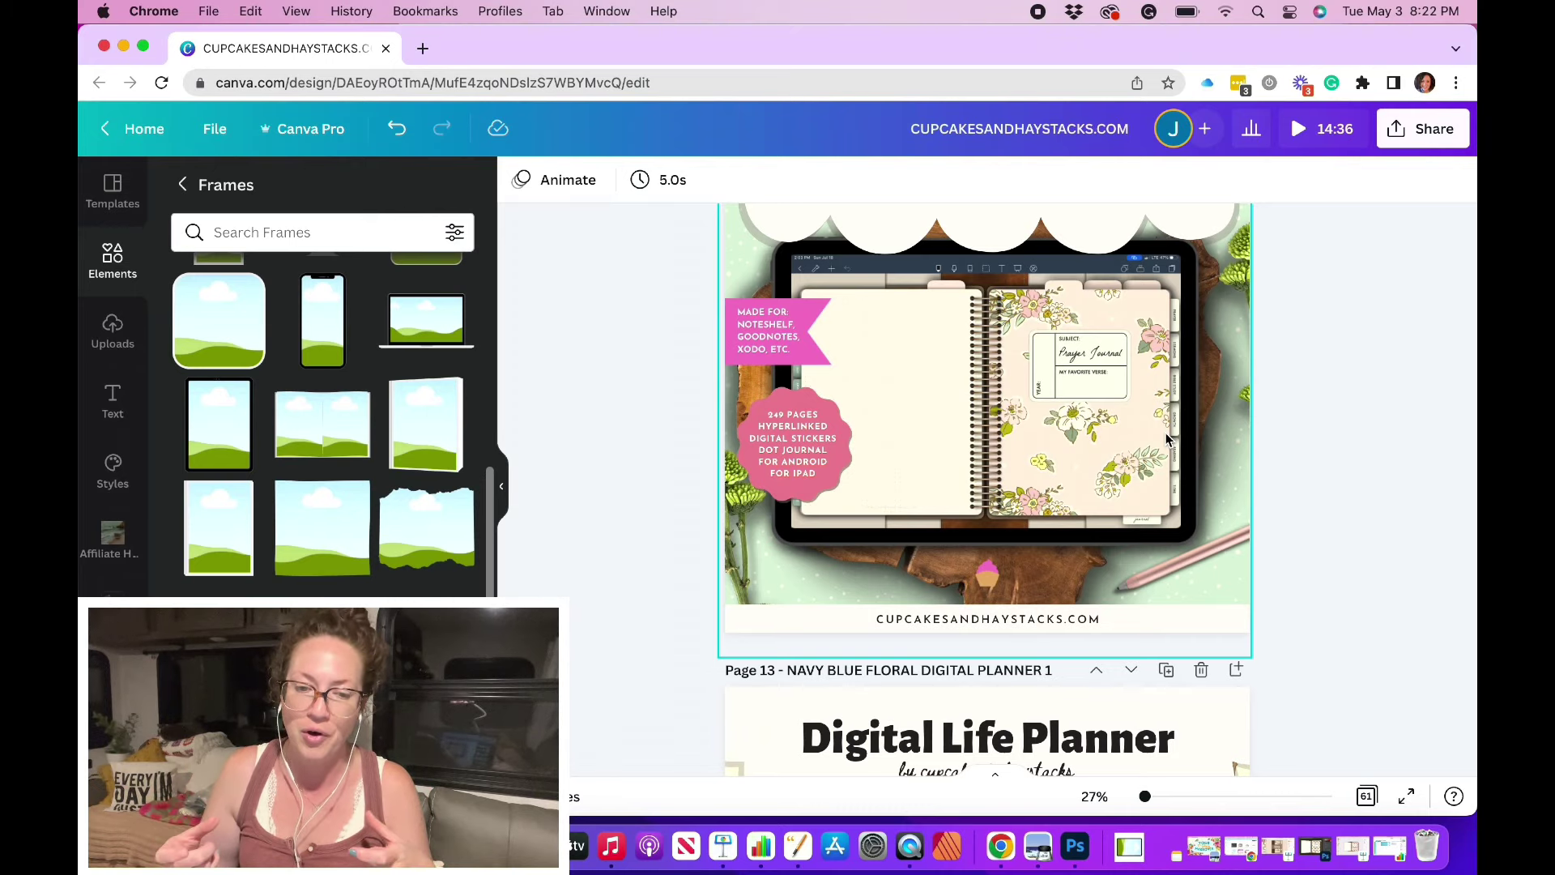
scroll(1169, 440, down, 5)
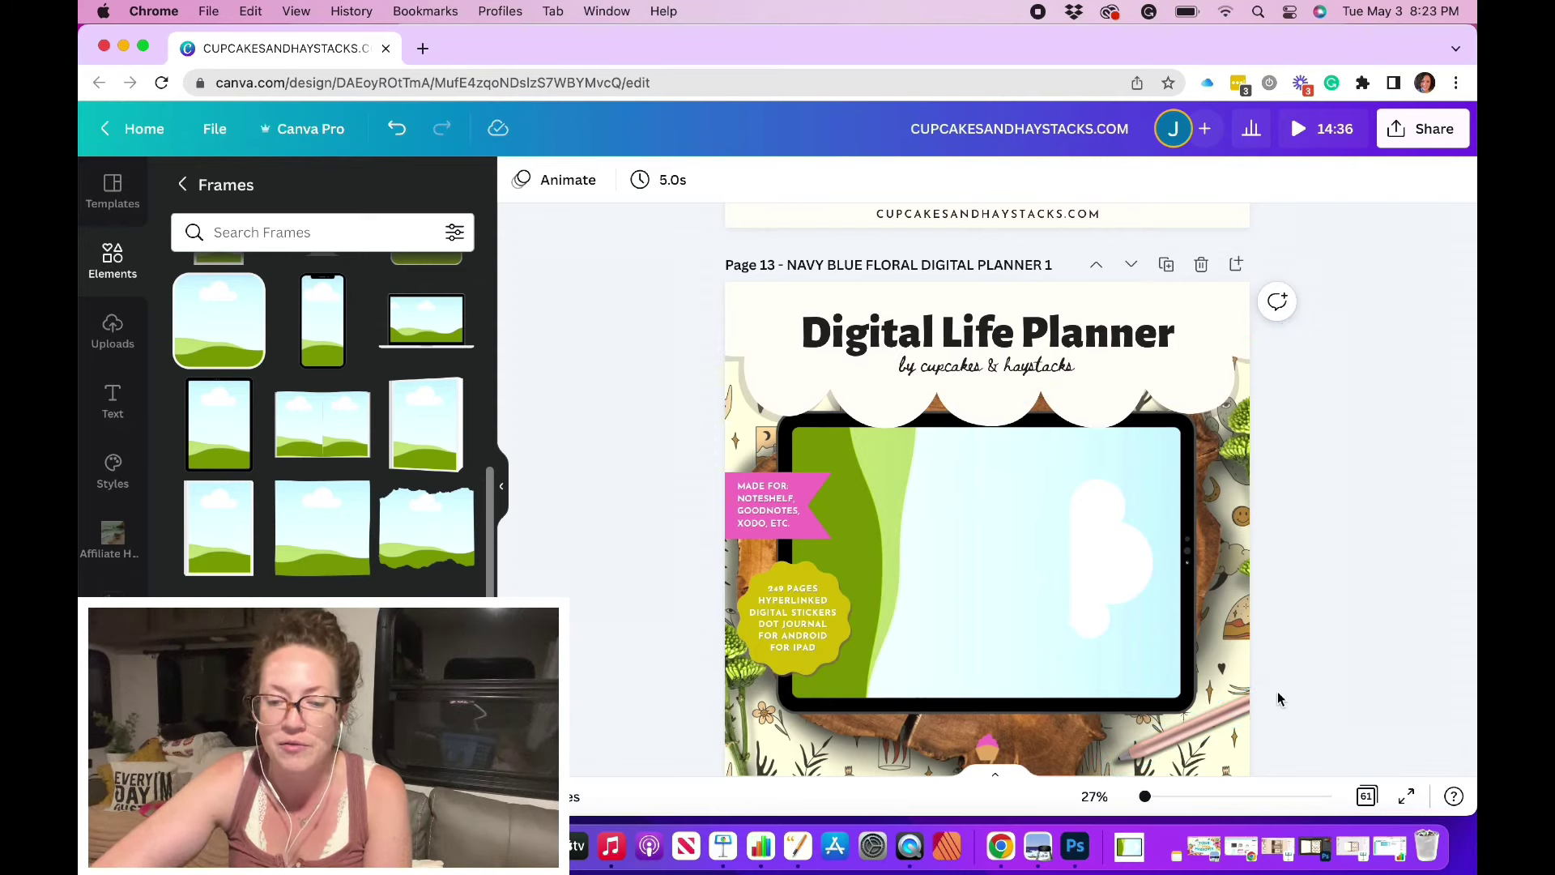
click(1012, 527)
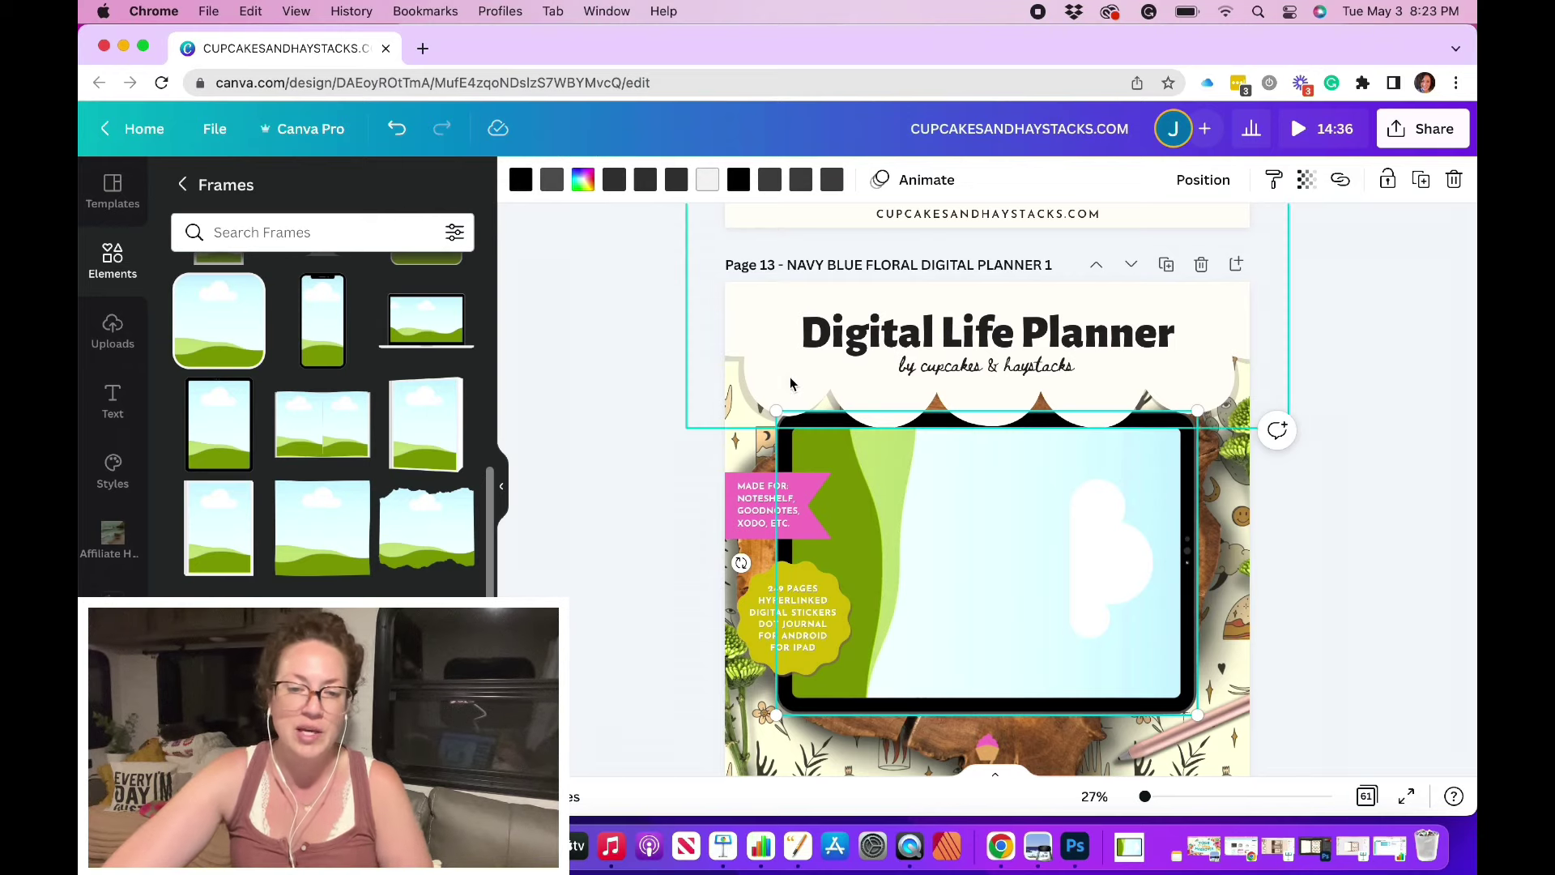
scroll(790, 380, up, 5)
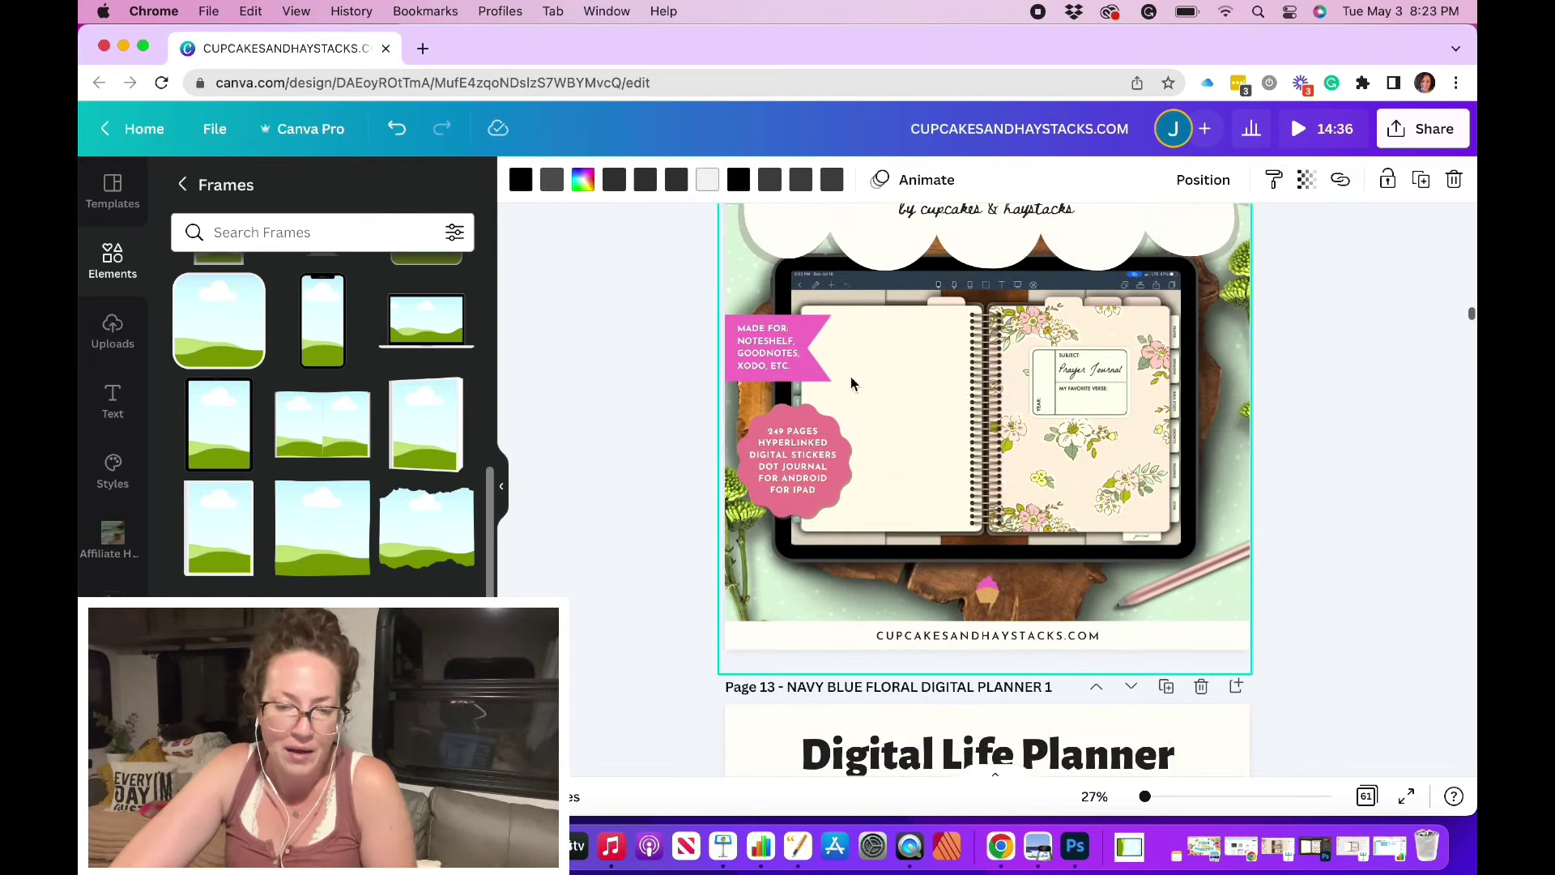
click(1097, 385)
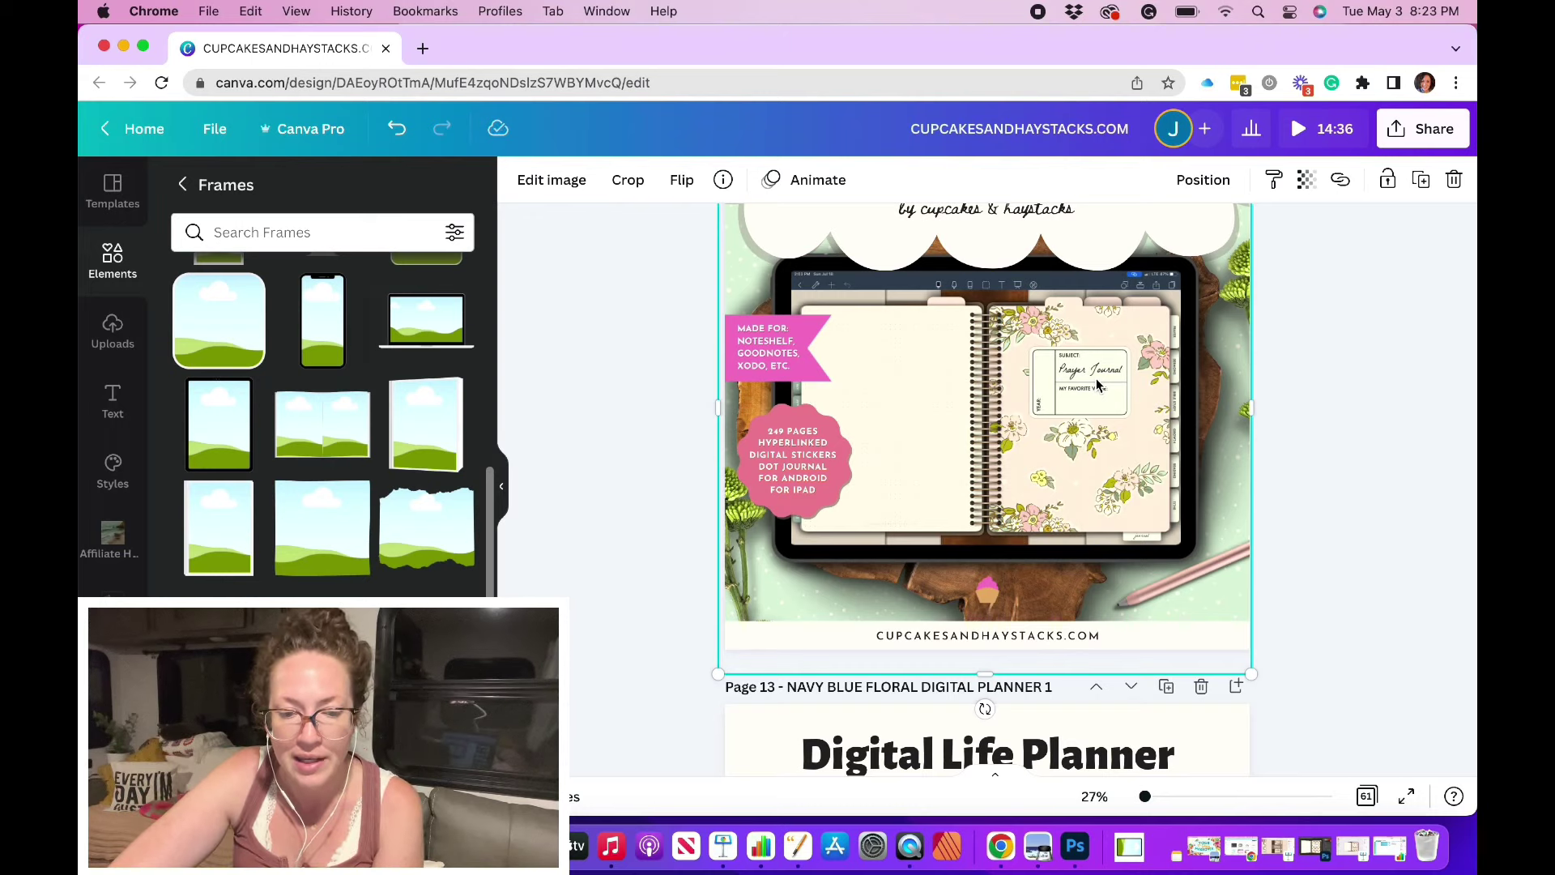
click(552, 179)
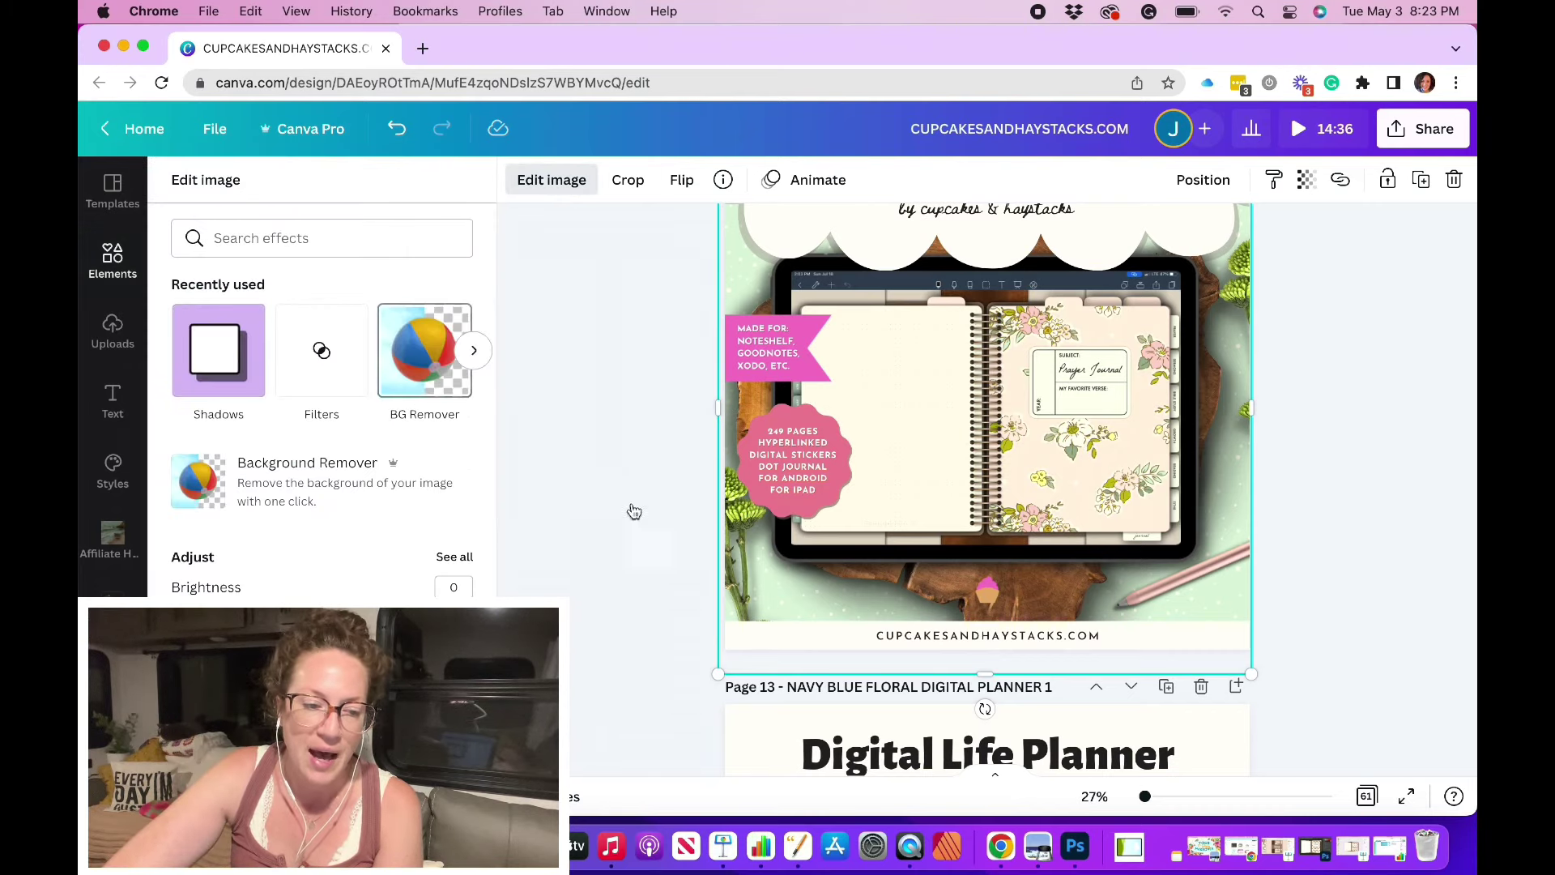
scroll(609, 530, down, 2)
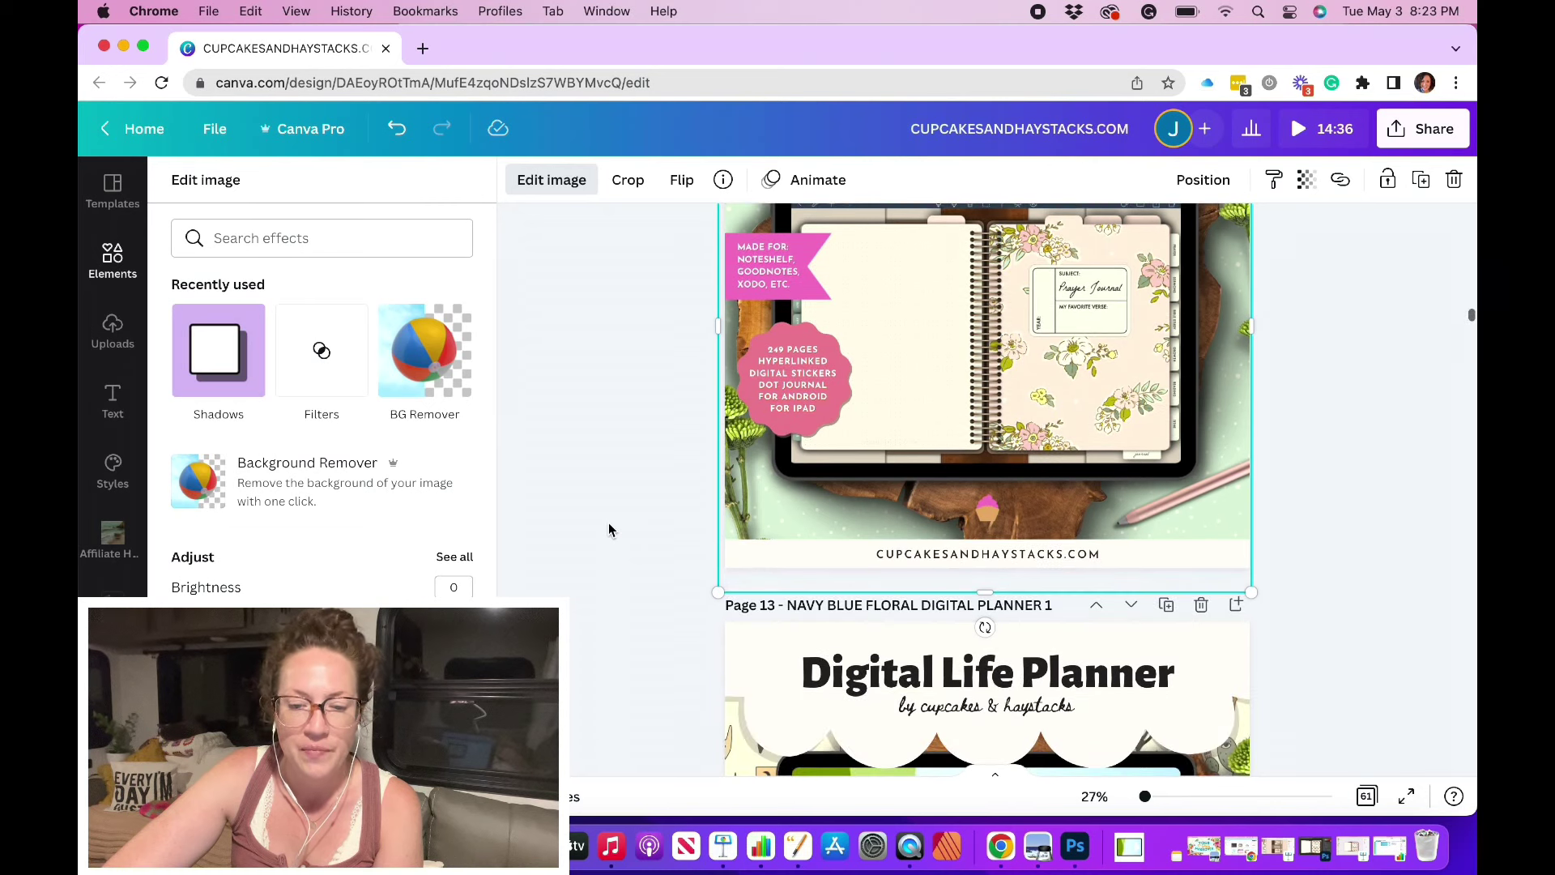
scroll(609, 529, down, 1)
scroll(609, 530, up, 2)
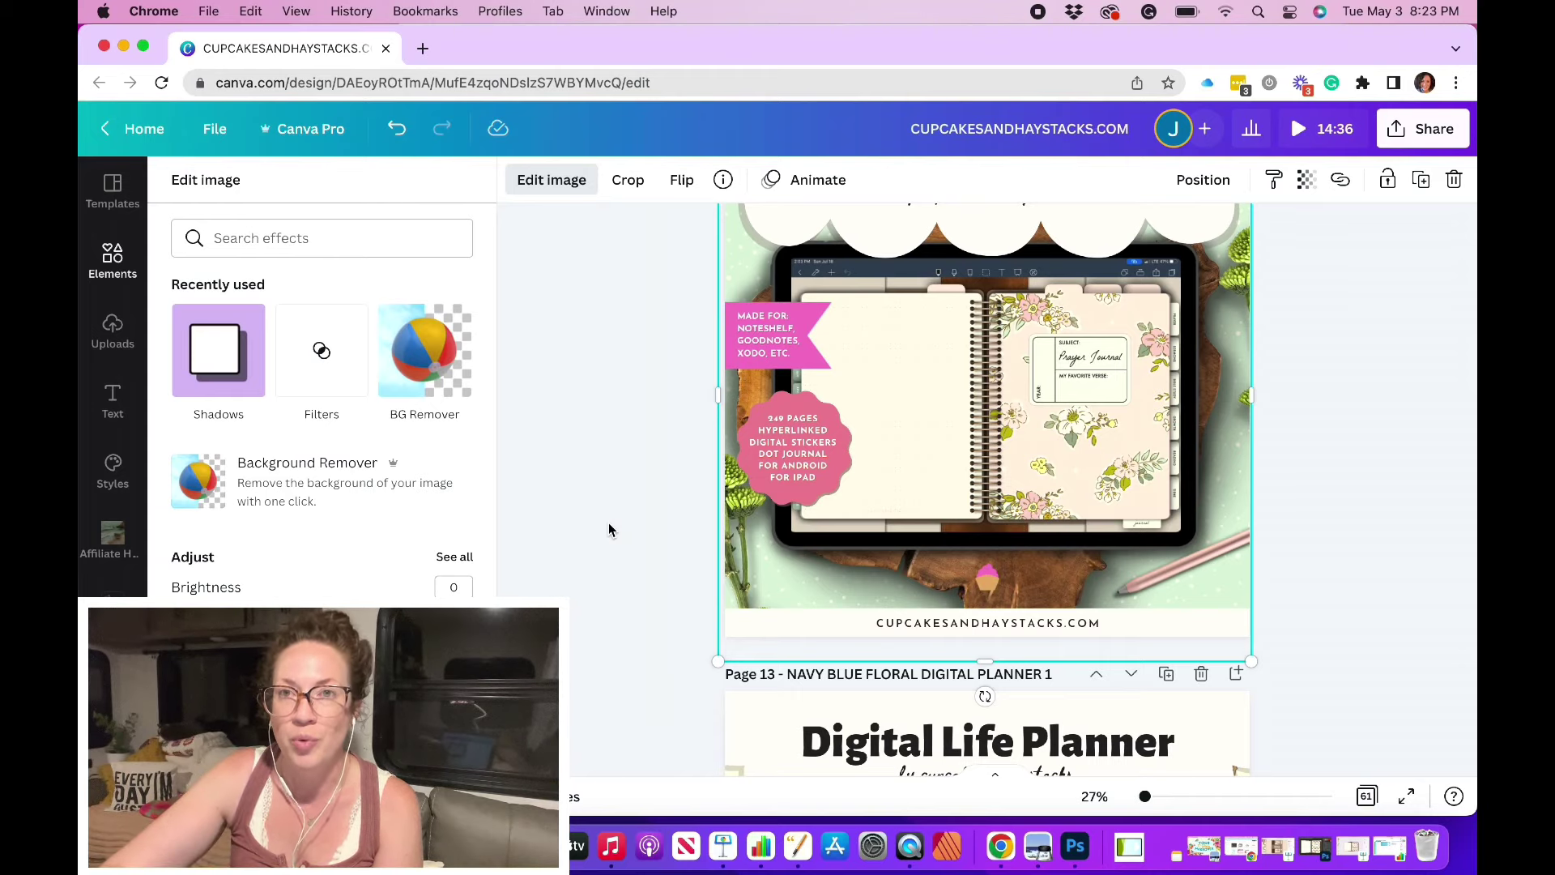
scroll(609, 526, down, 5)
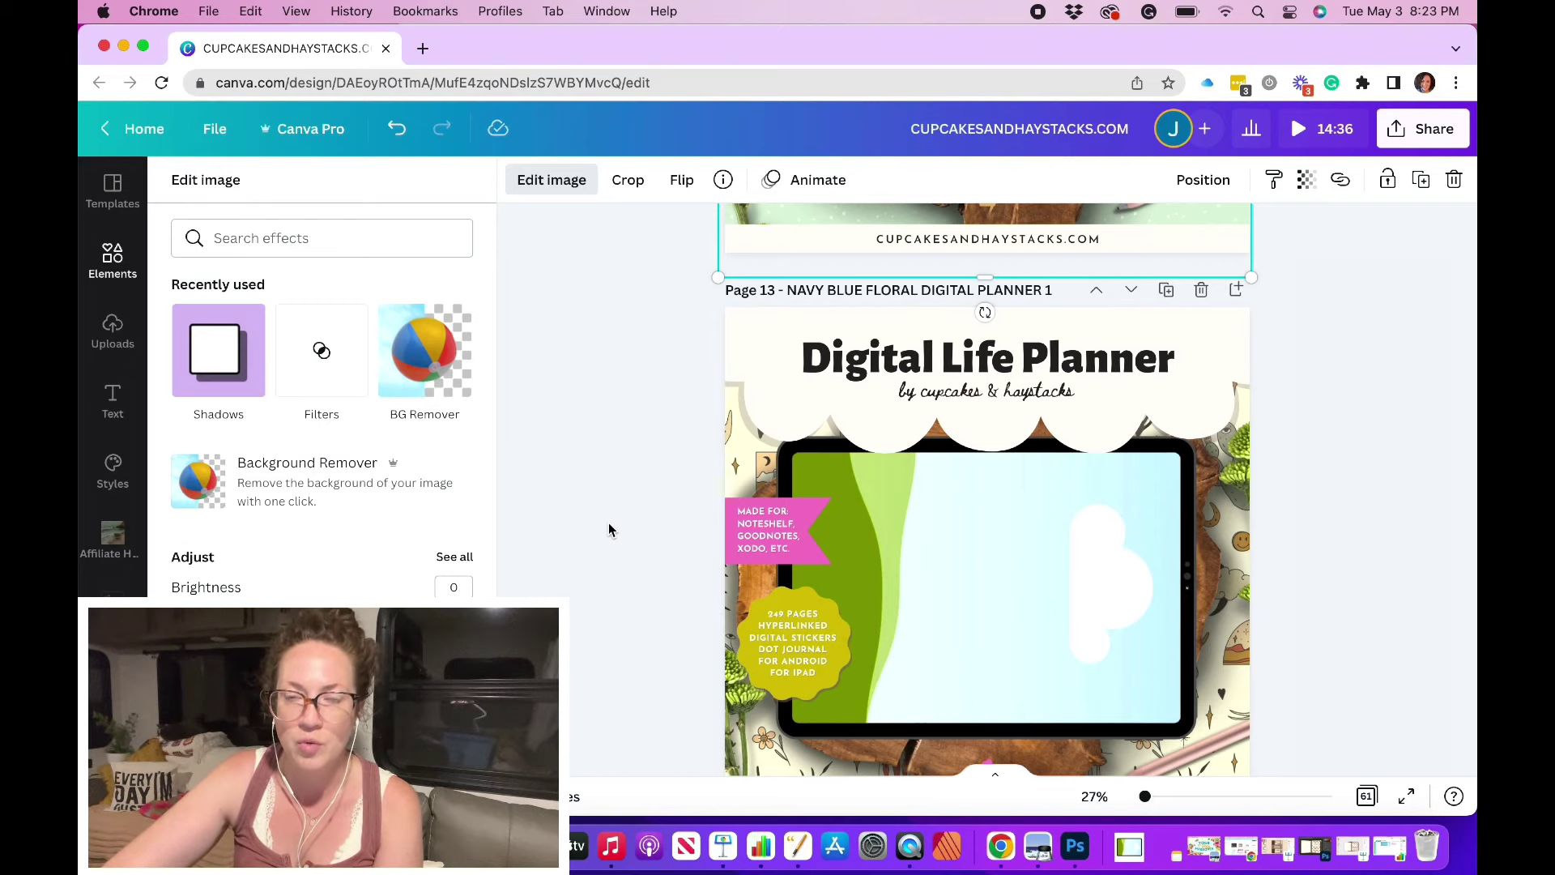
scroll(609, 530, down, 1)
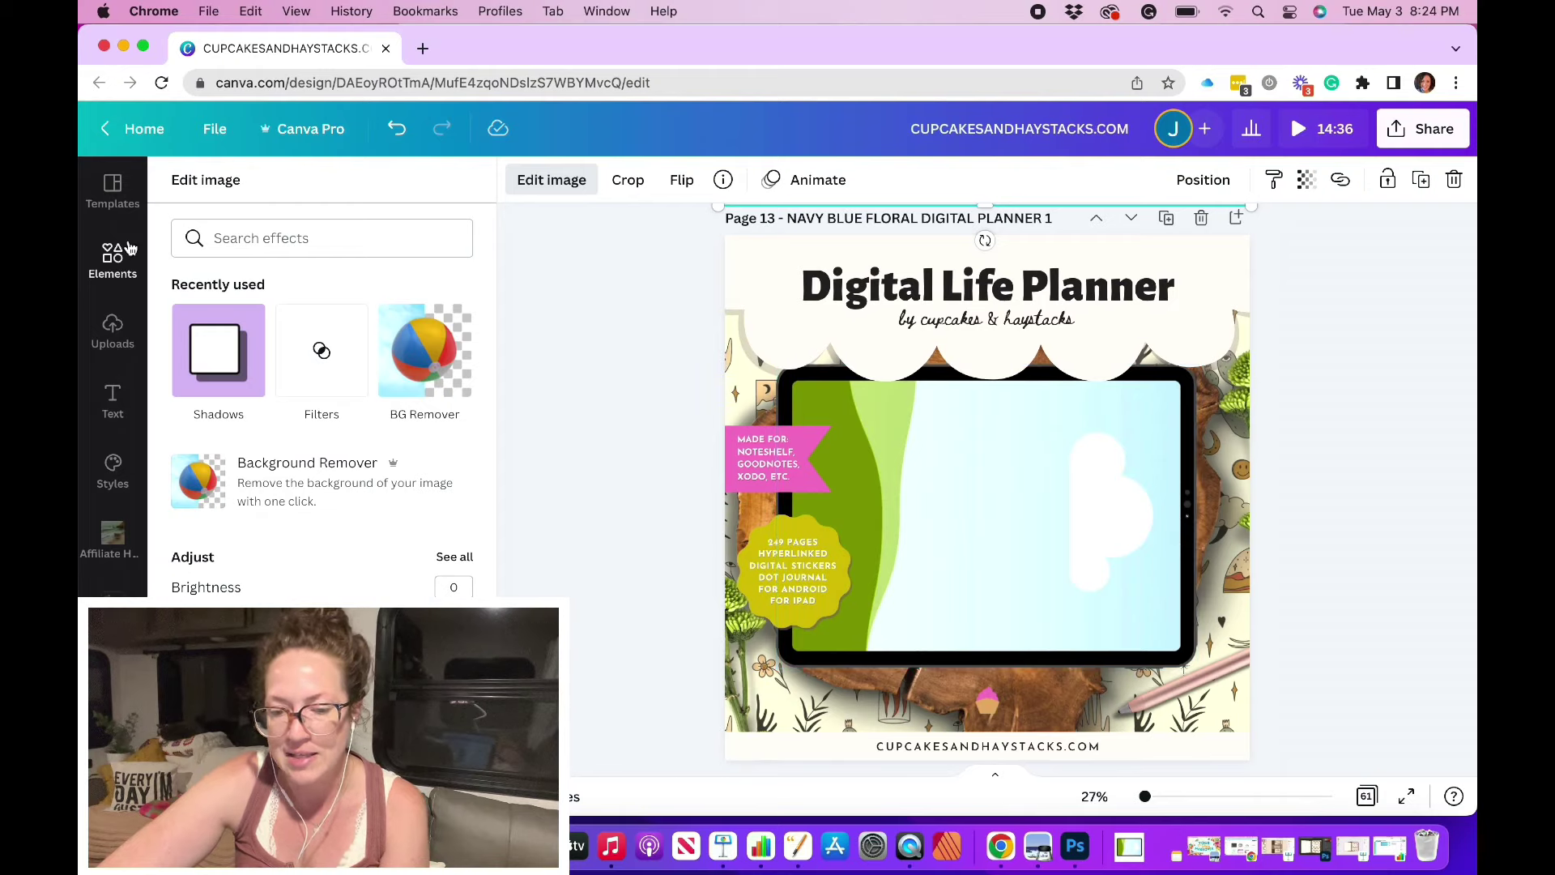
Drop the uploaded tiger-print planner screenshot into the tablet frame and preview it
click(113, 332)
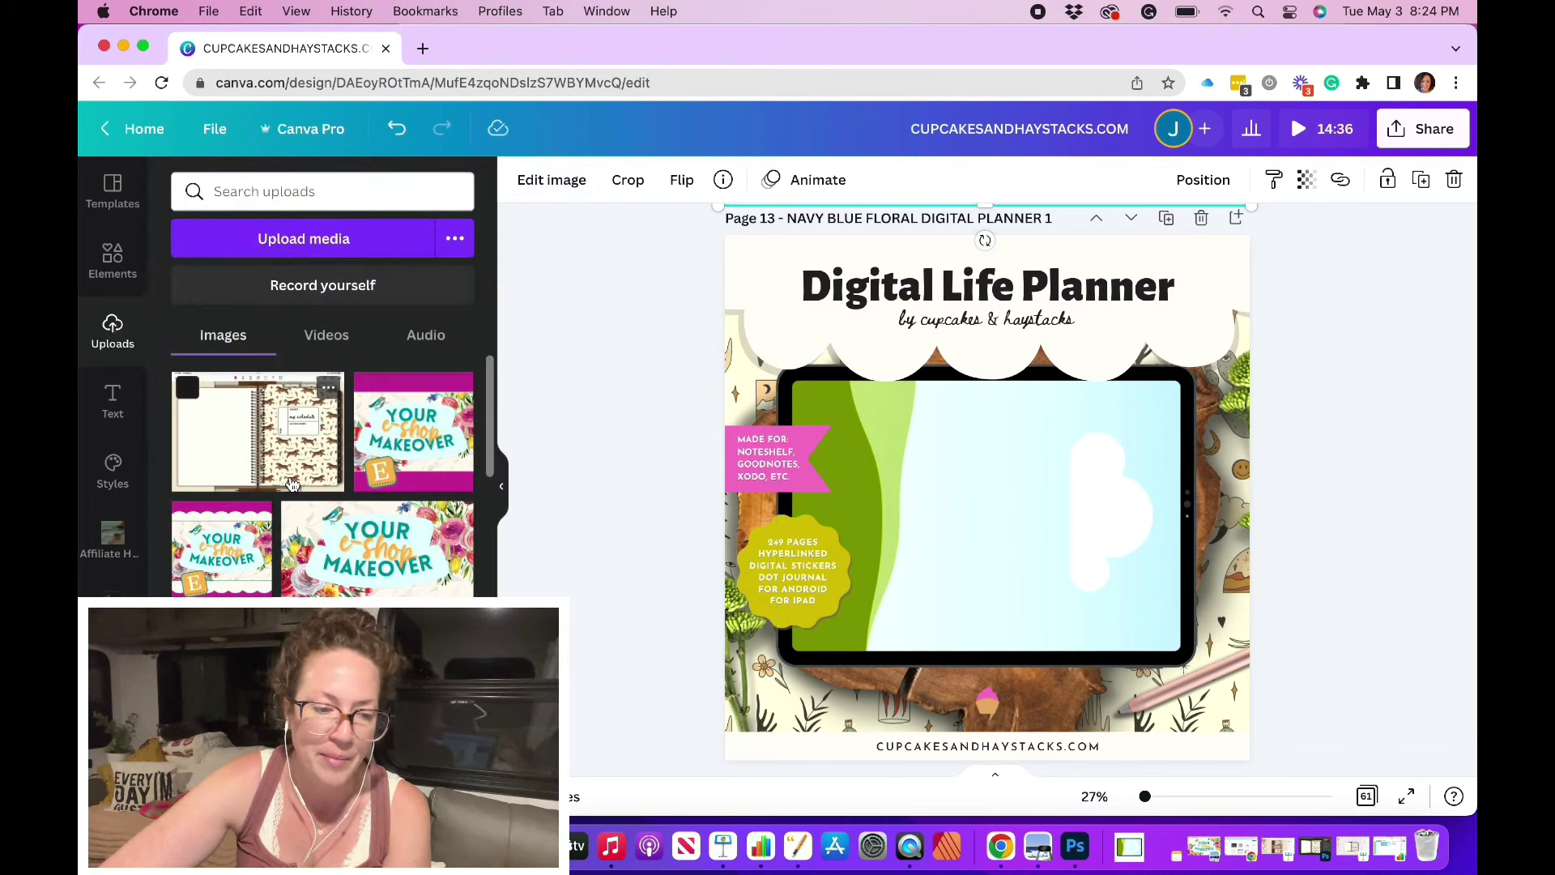
drag(296, 484, 970, 473)
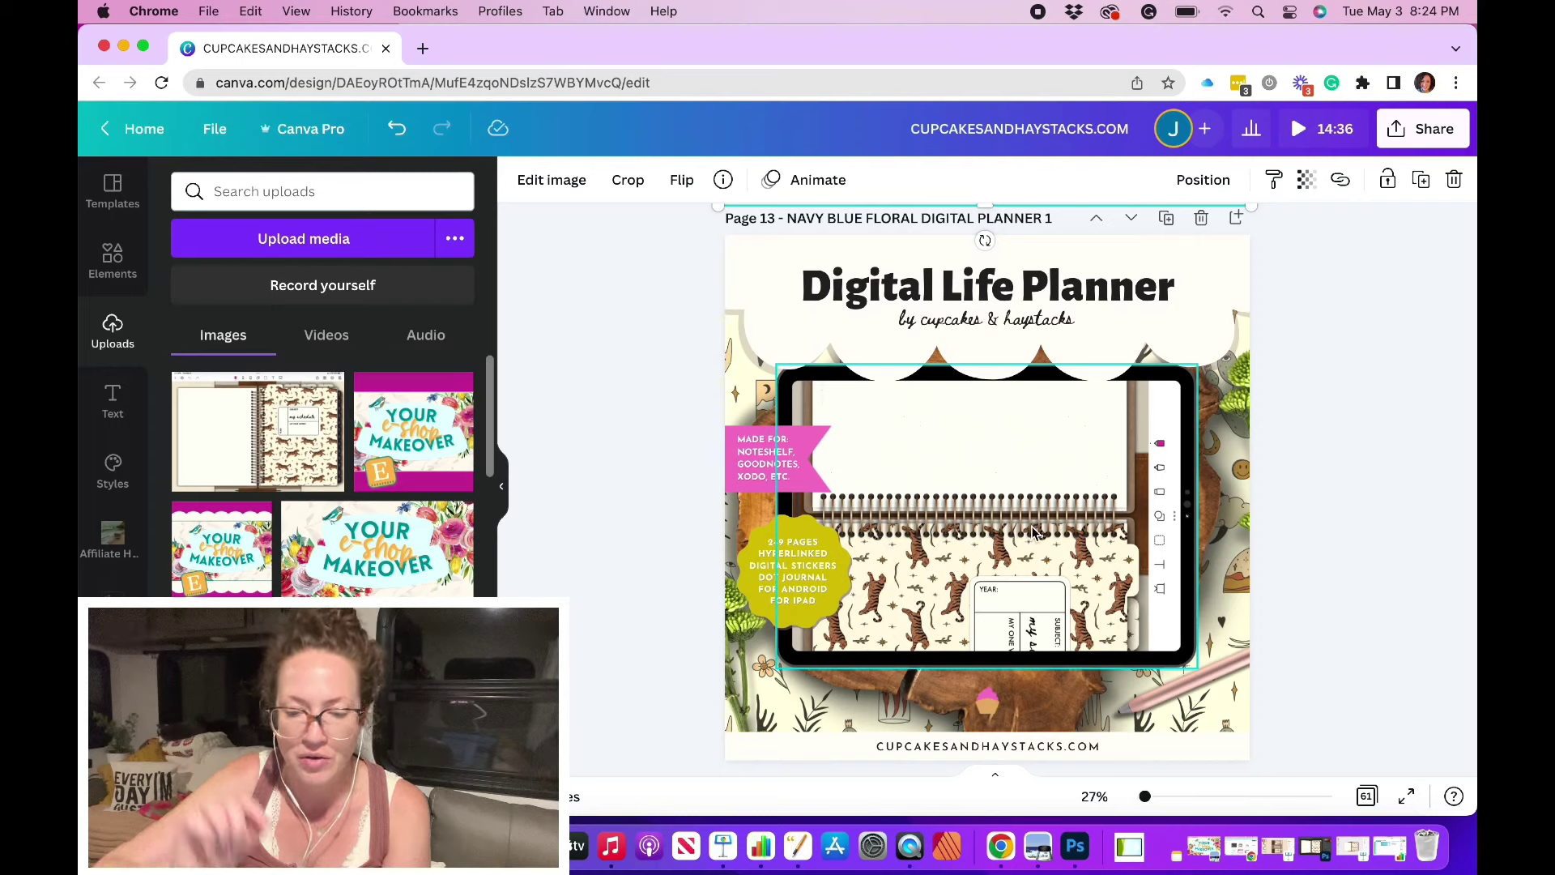
click(1364, 698)
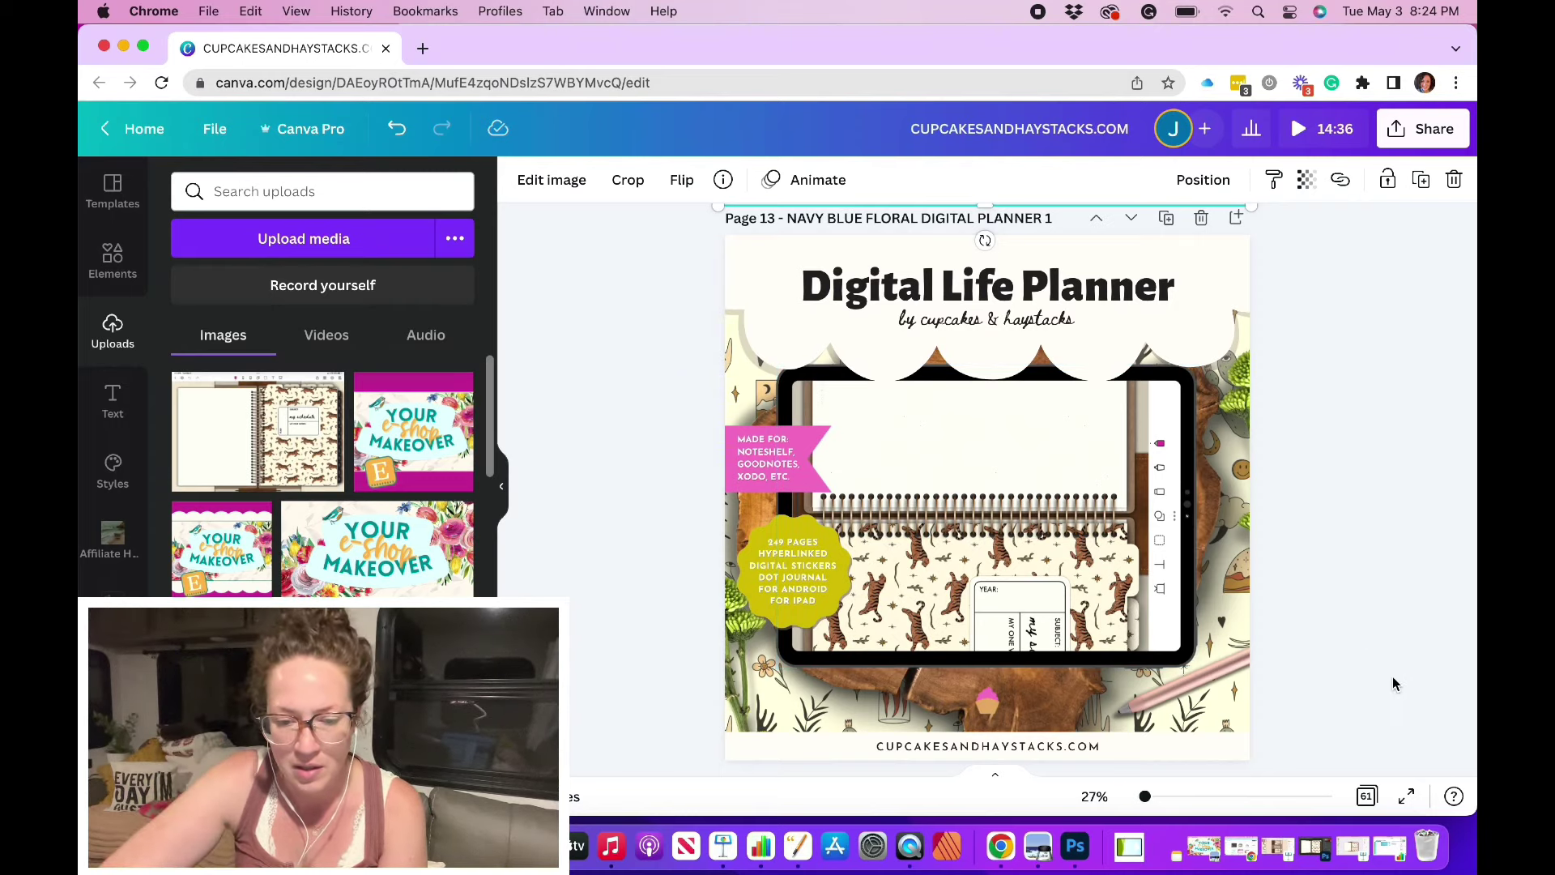
Delete the planner photo and then the tablet frame itself from page 13
click(1122, 595)
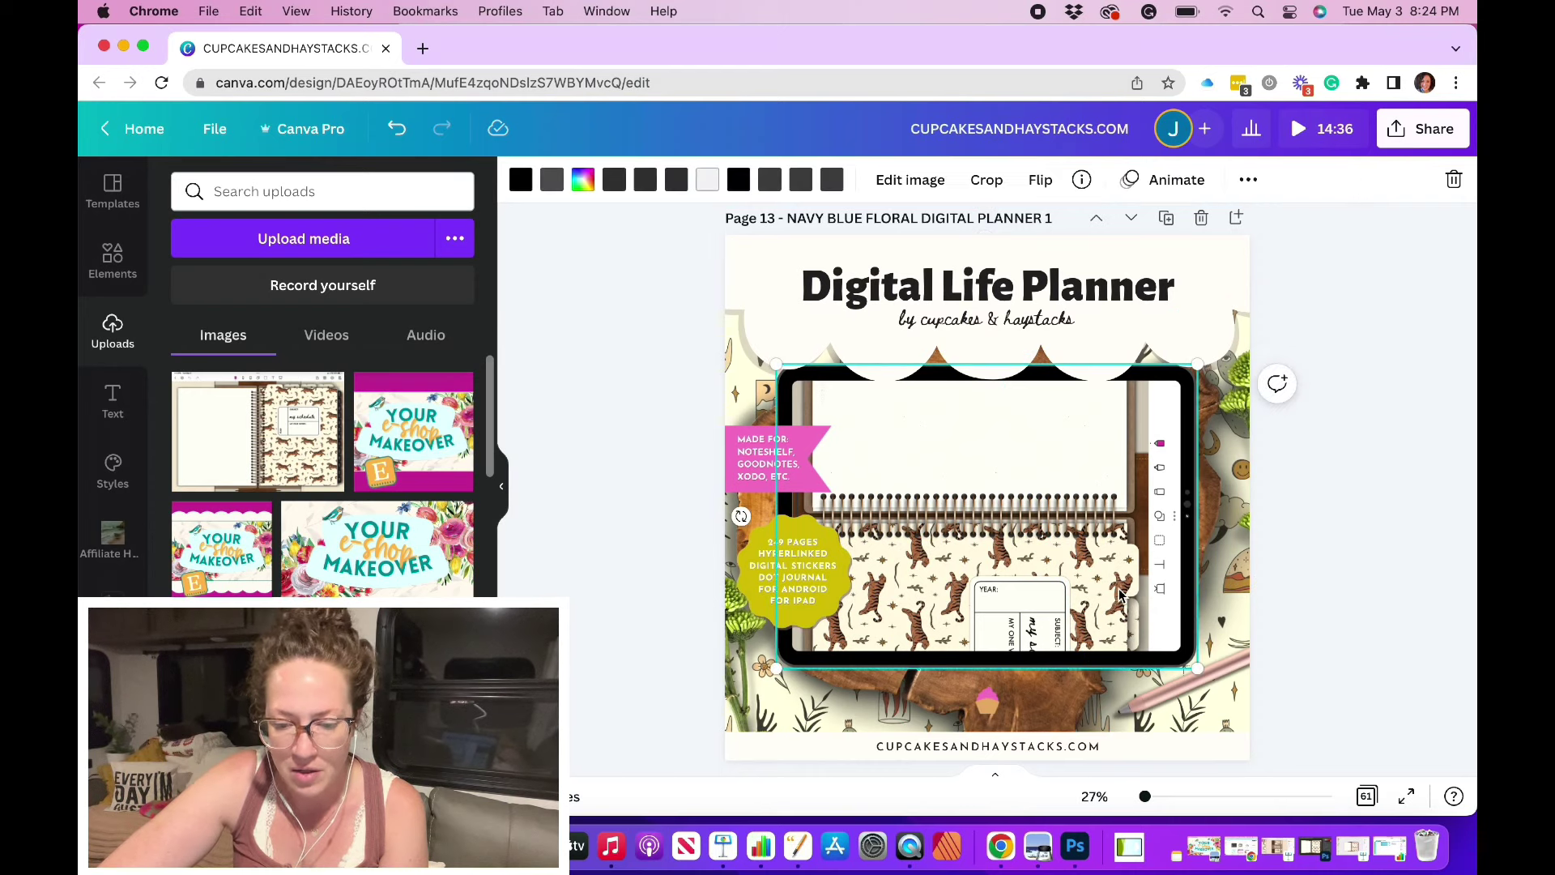
key(BackSpace)
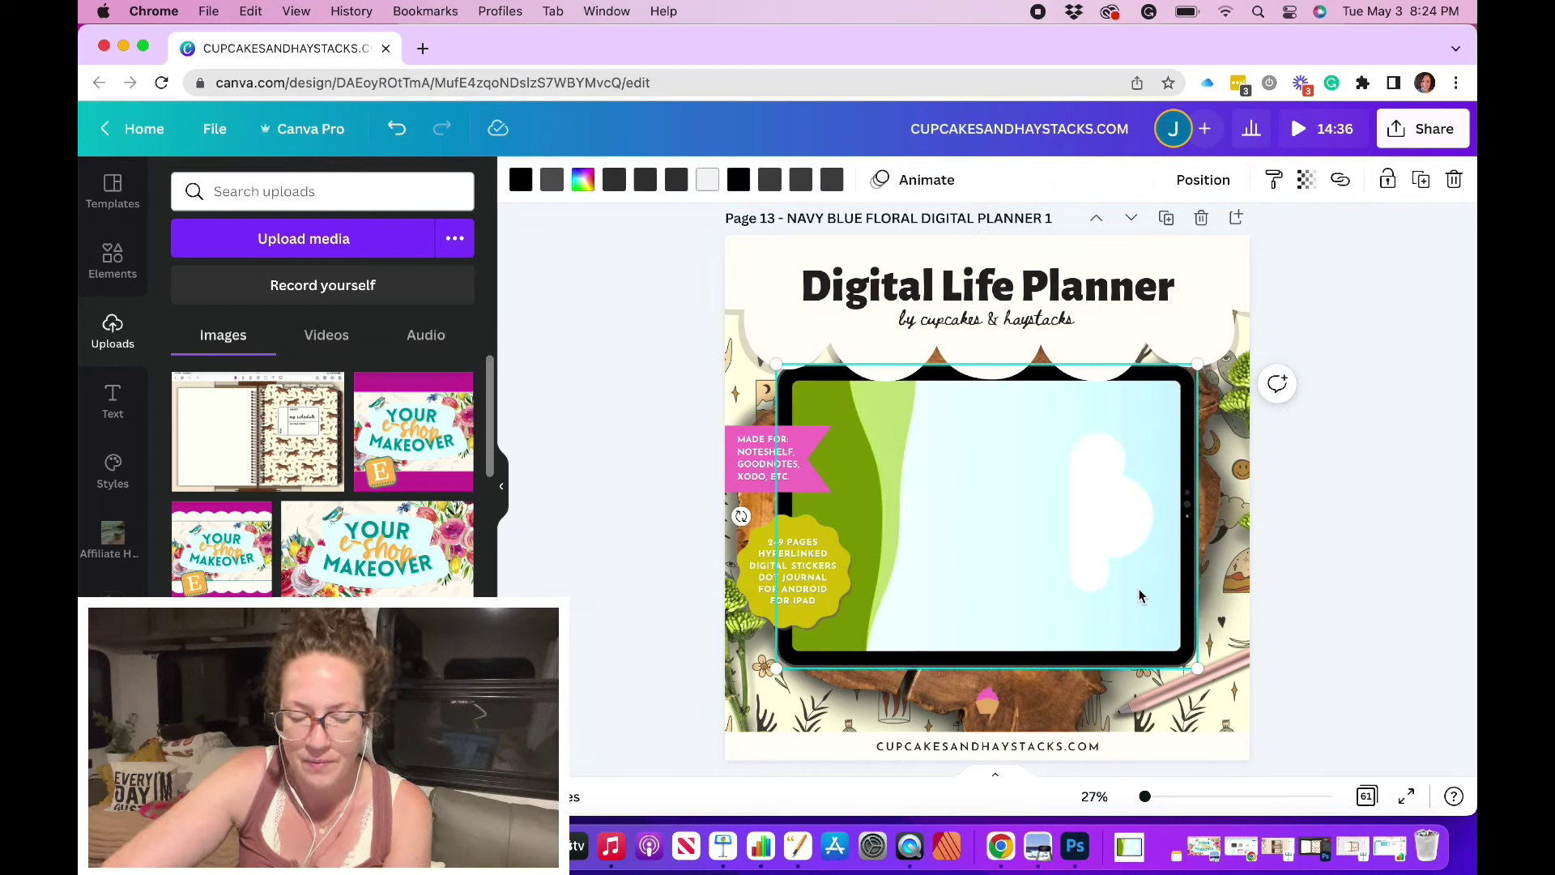
key(BackSpace)
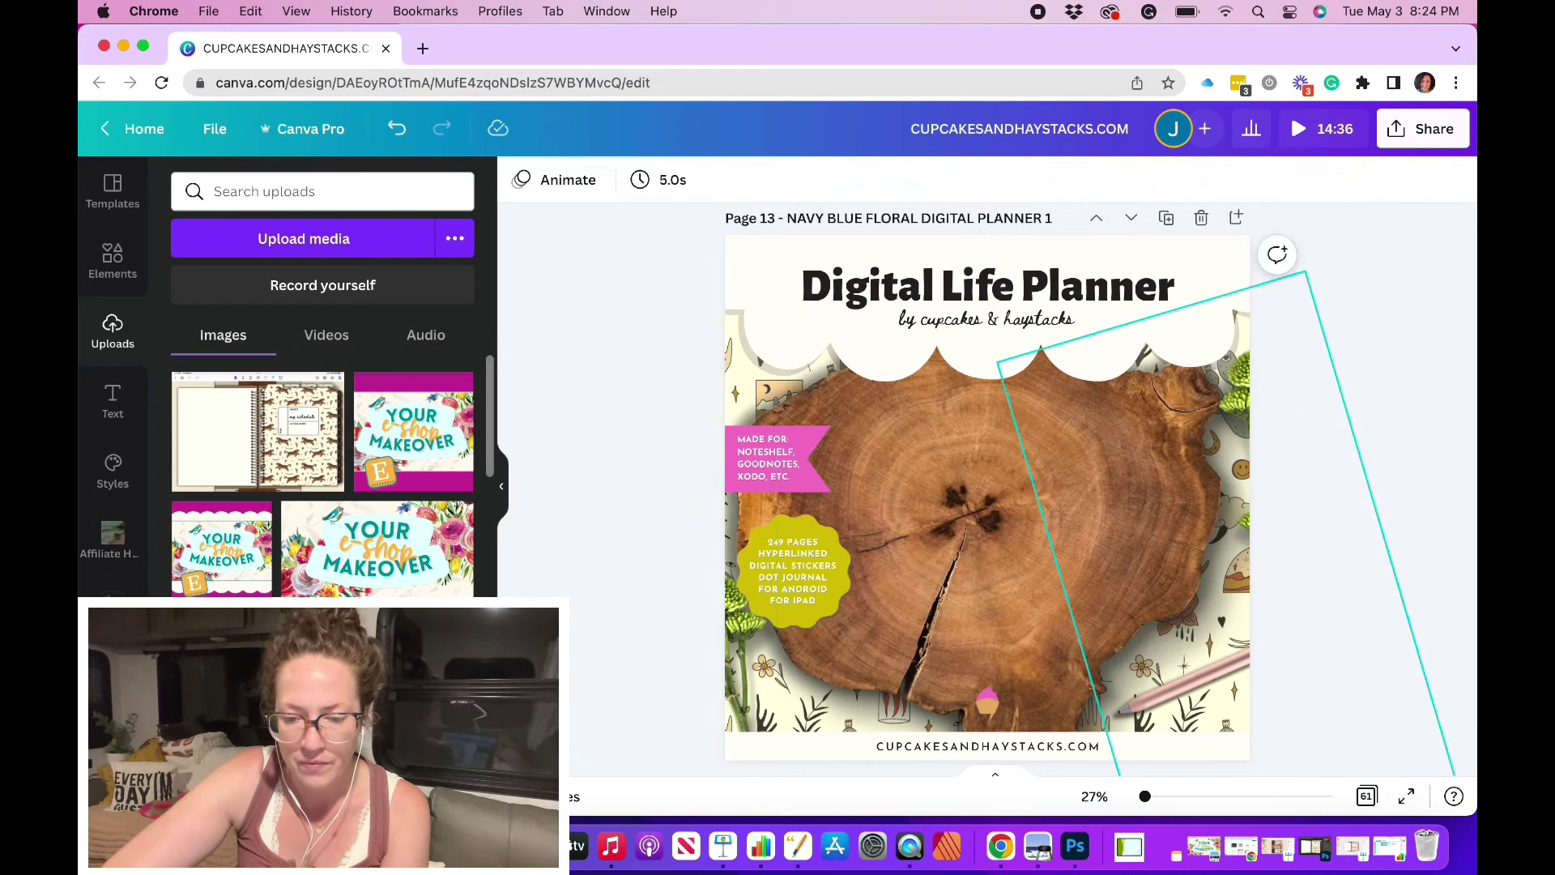
Add a new blank page 14 and place a tablet frame on it
click(1237, 220)
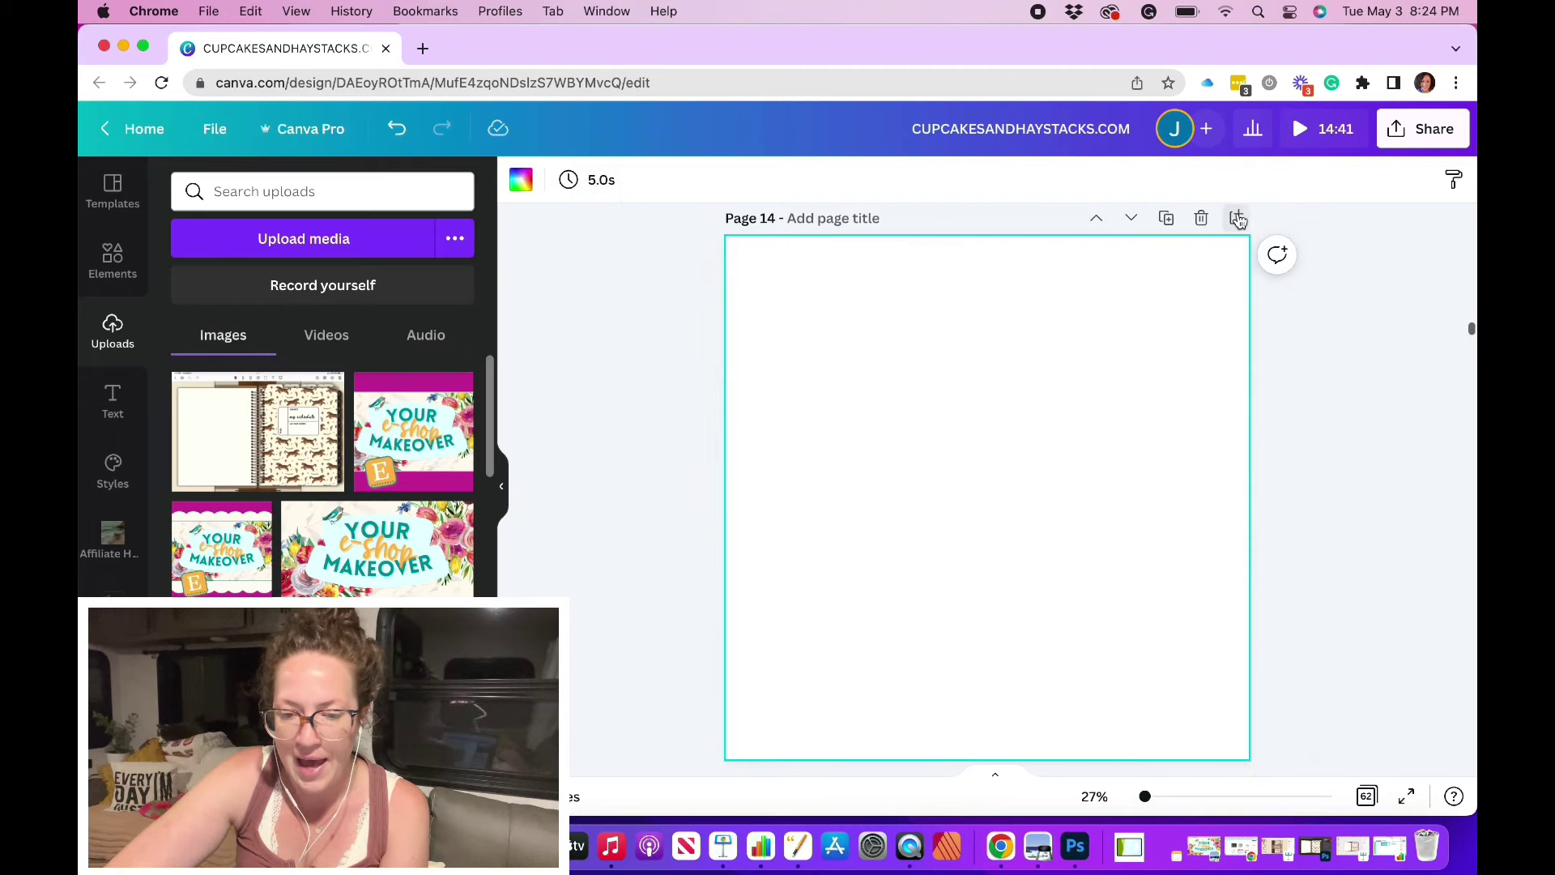
click(118, 259)
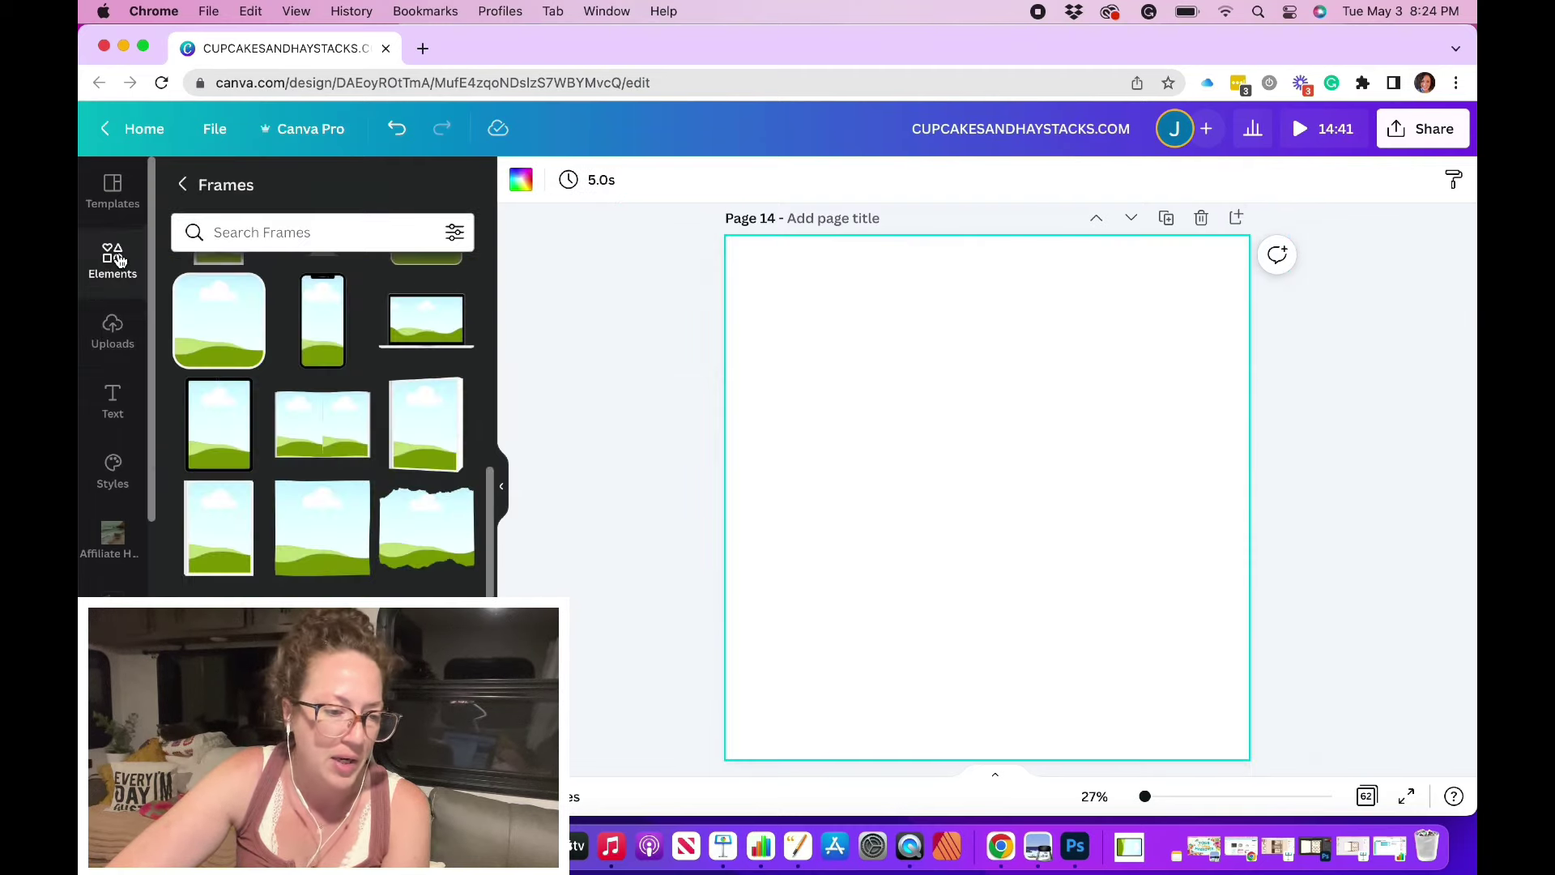
click(241, 453)
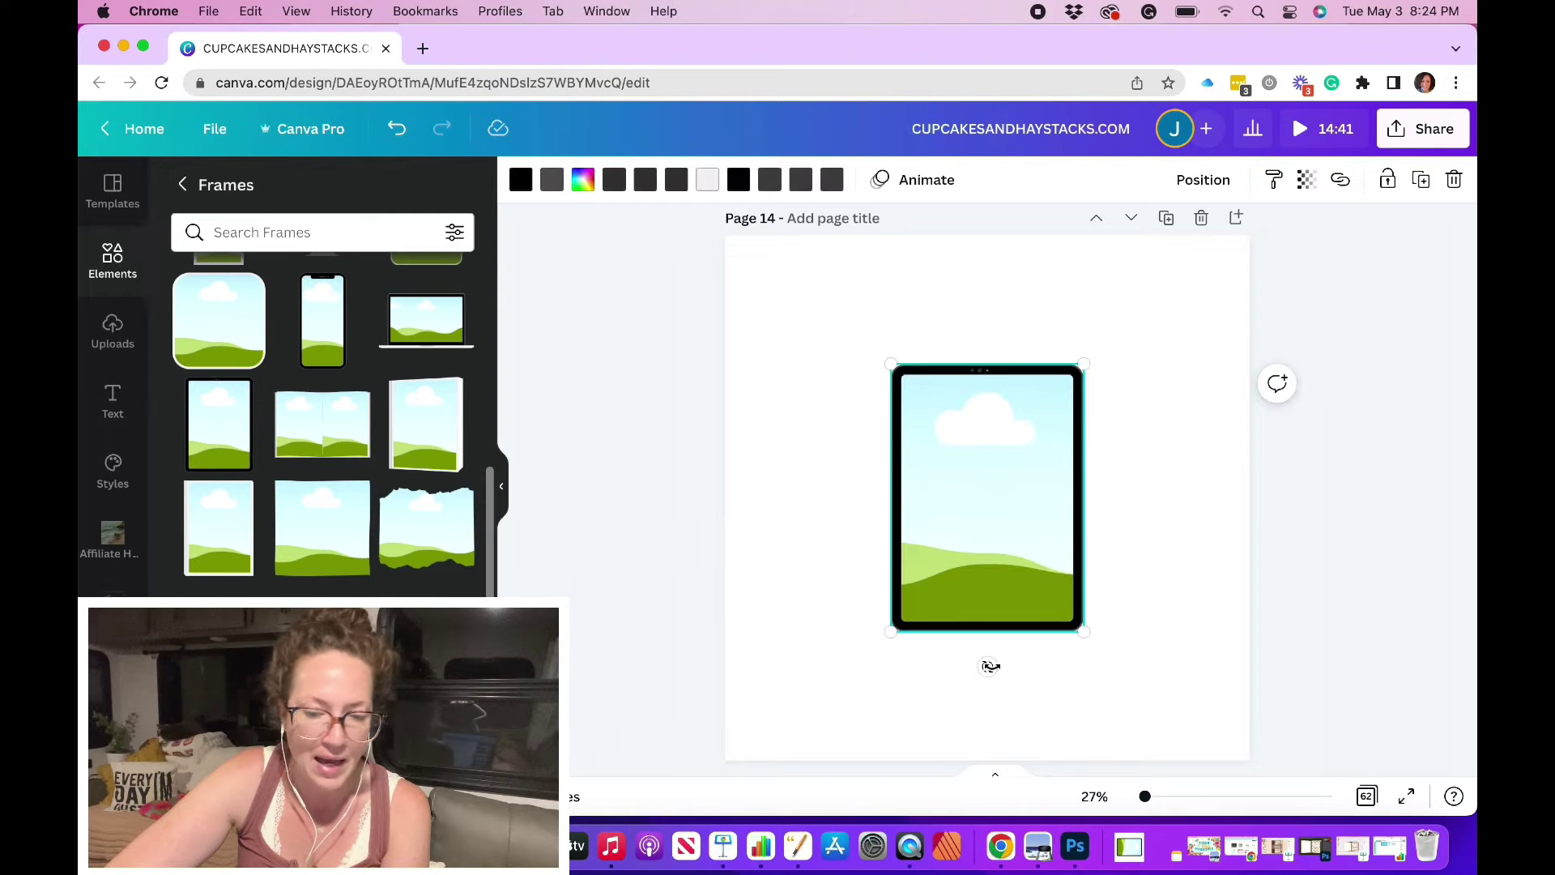
Rotate the tablet frame to landscape and enlarge it to span most of the page width
drag(990, 666, 832, 501)
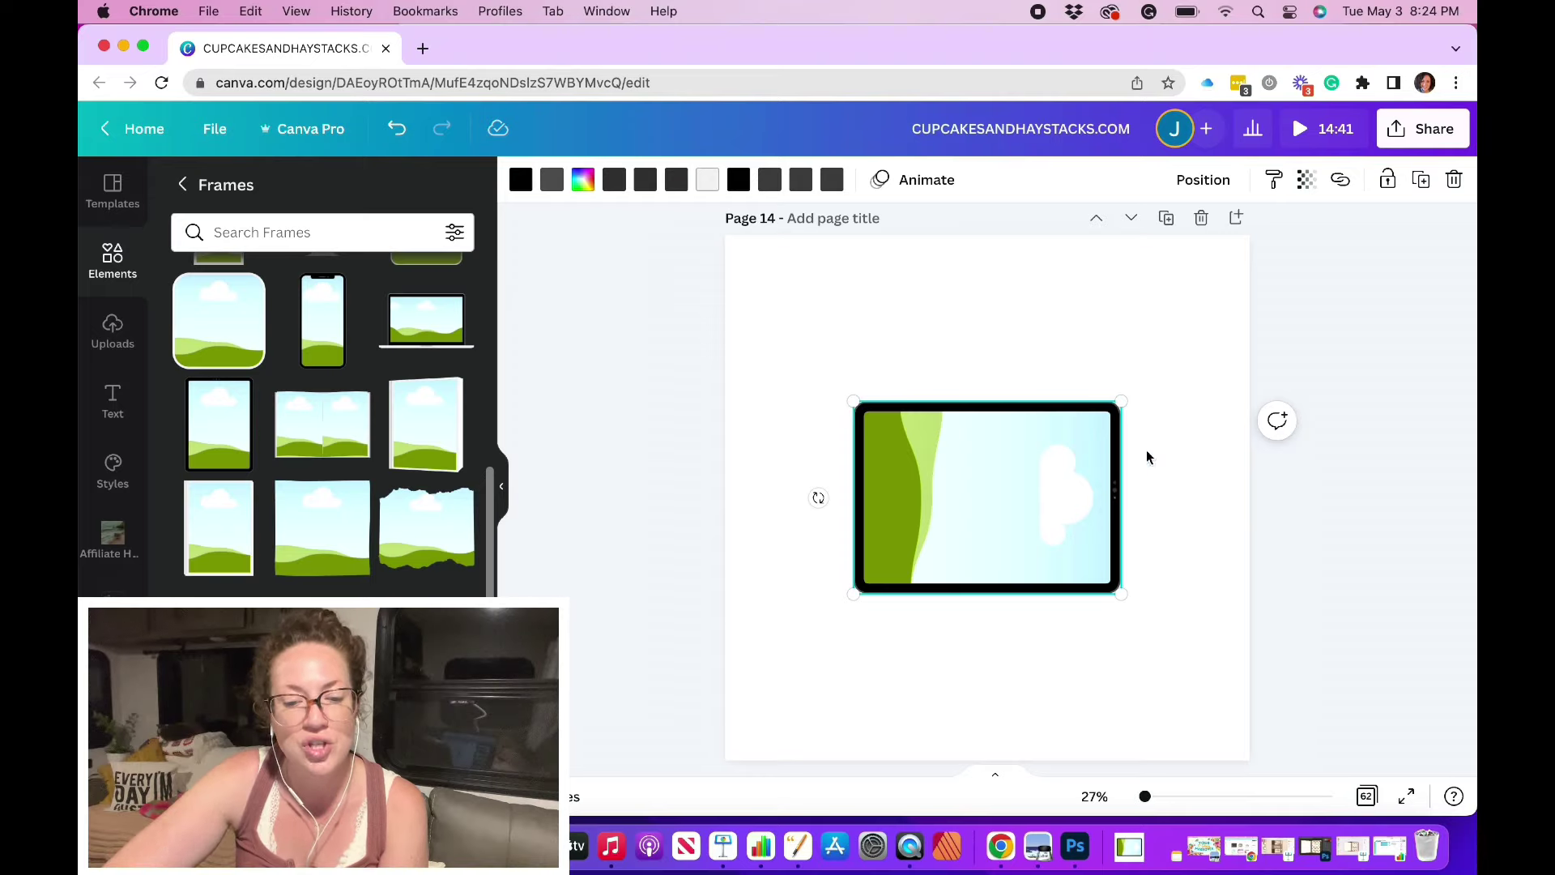
drag(1154, 382, 1255, 309)
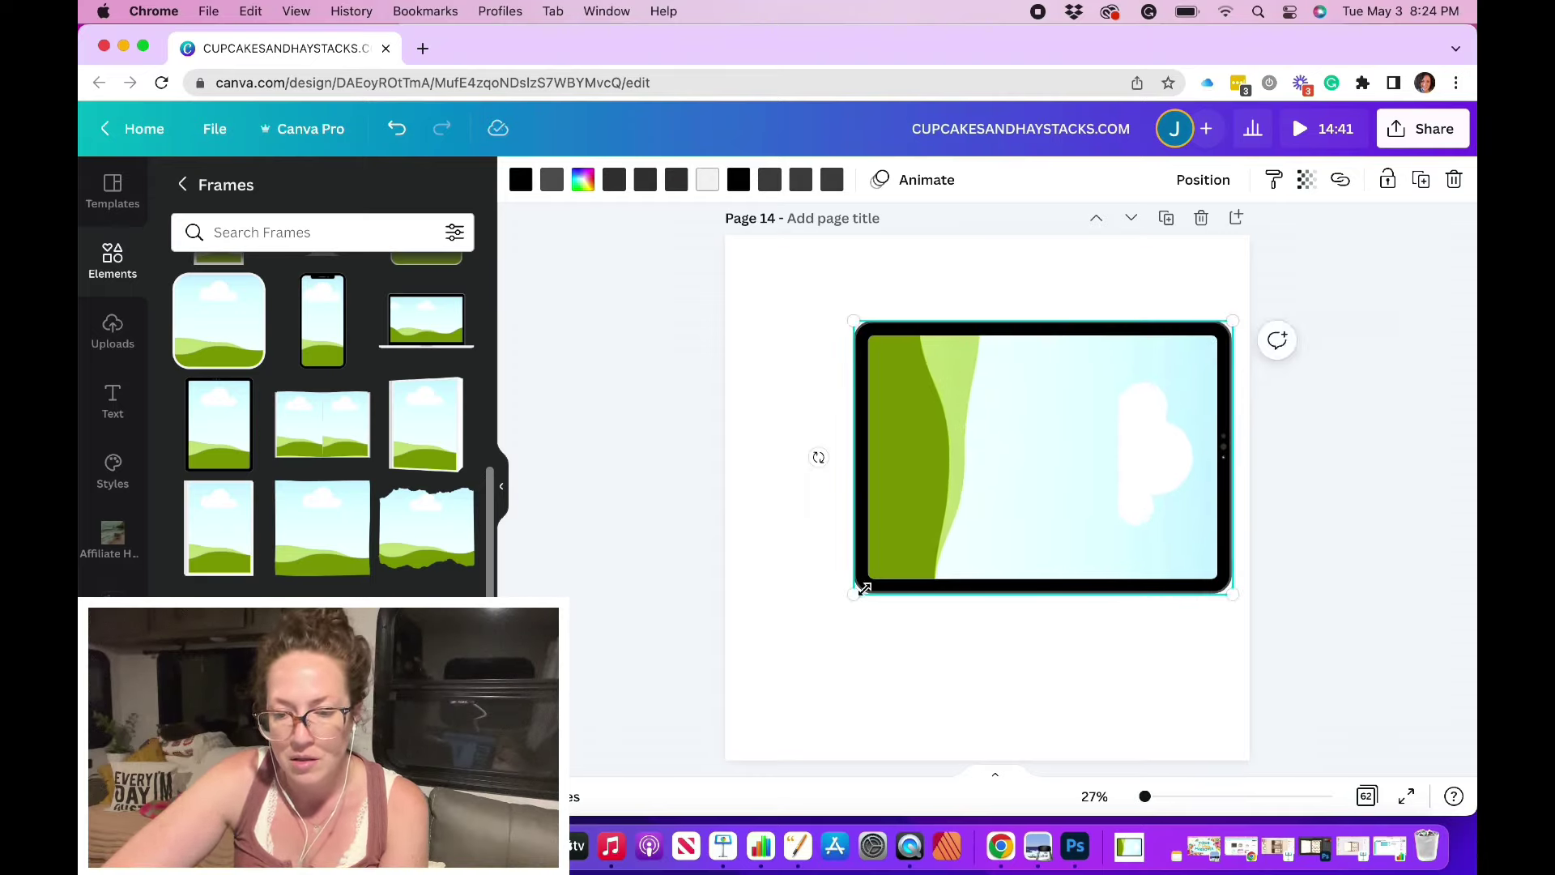
drag(853, 594, 718, 660)
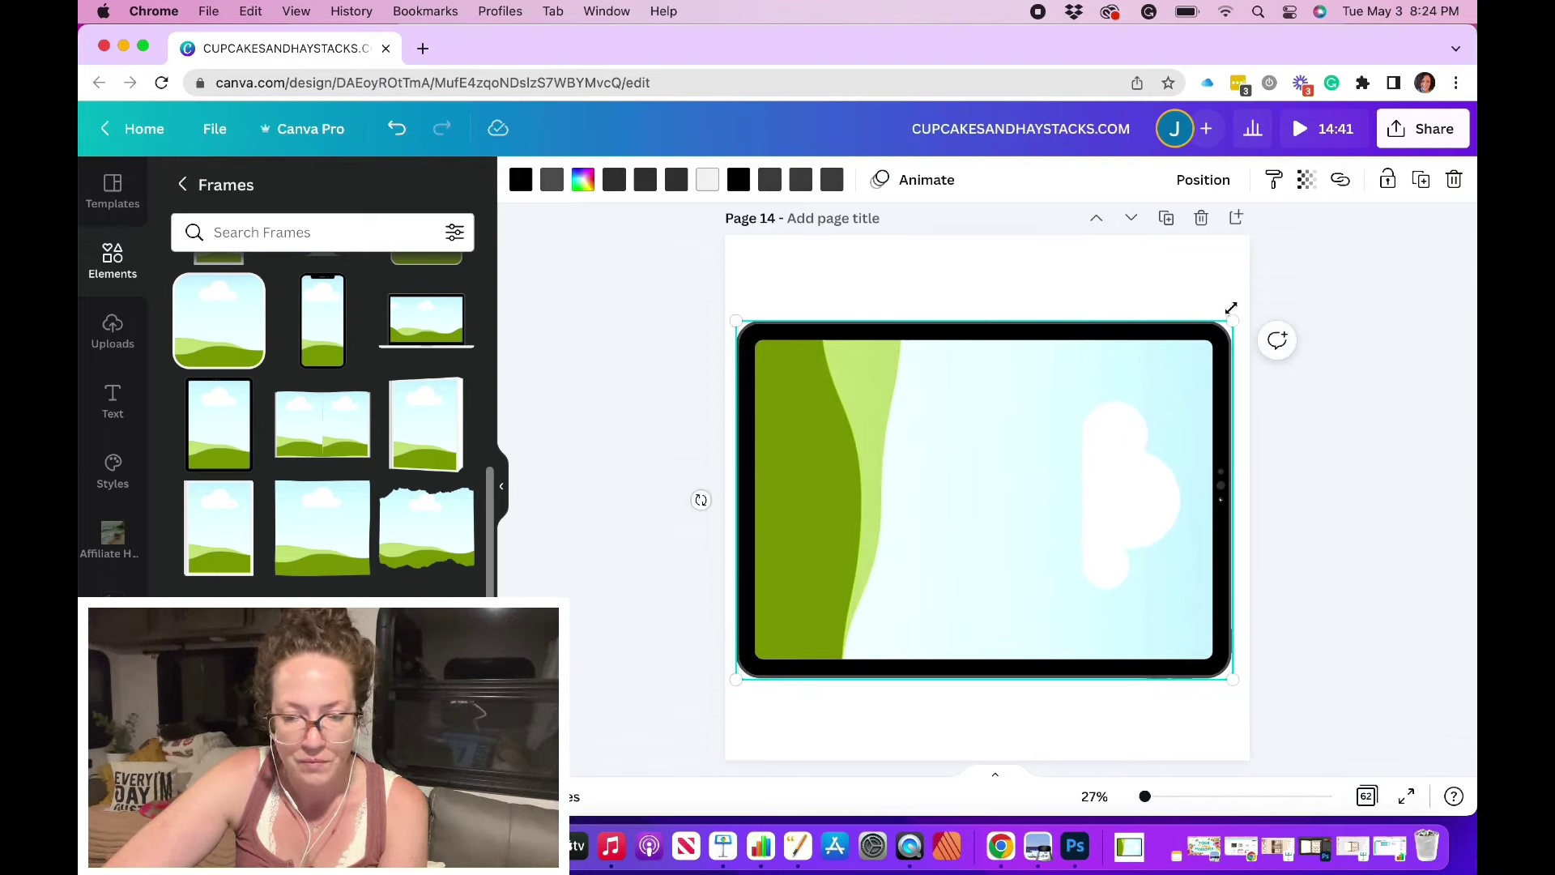
drag(1232, 318, 1244, 316)
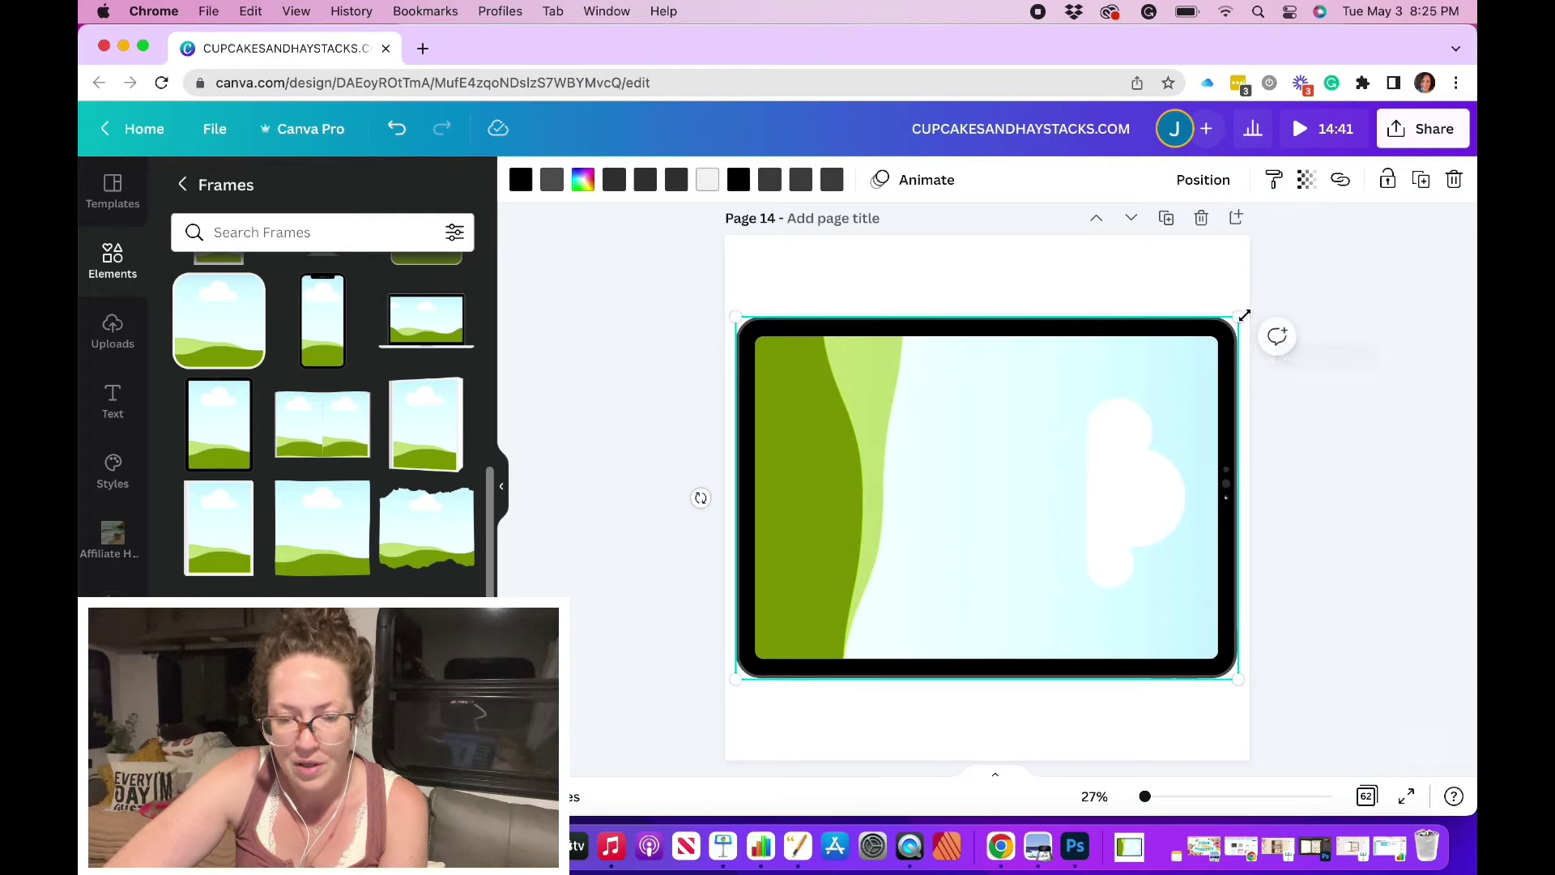
Set the download format to PNG with a transparent background
click(1440, 139)
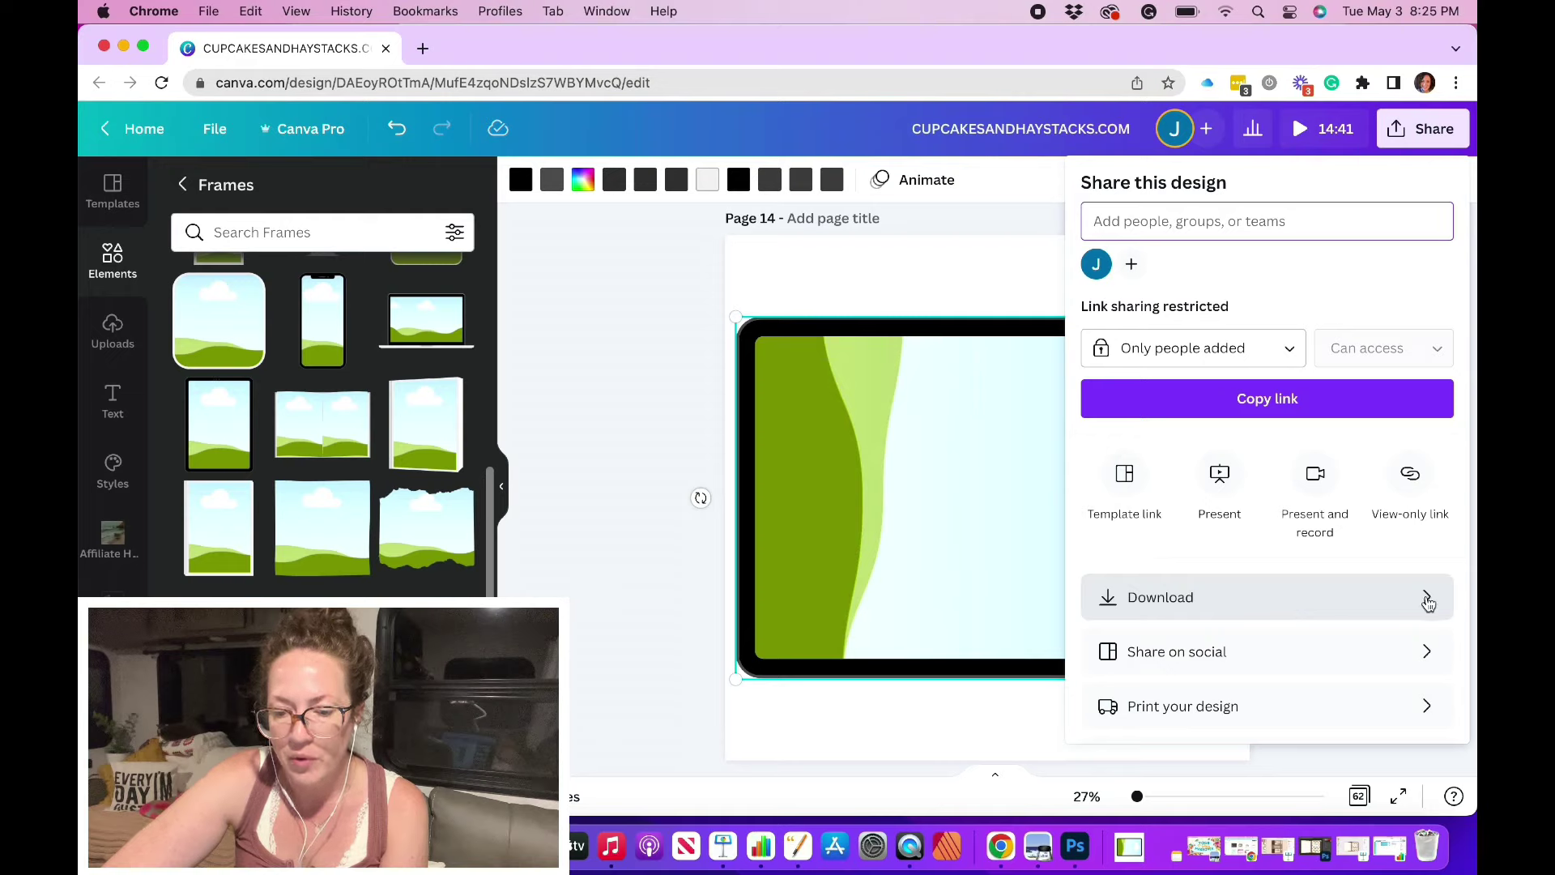
click(1196, 606)
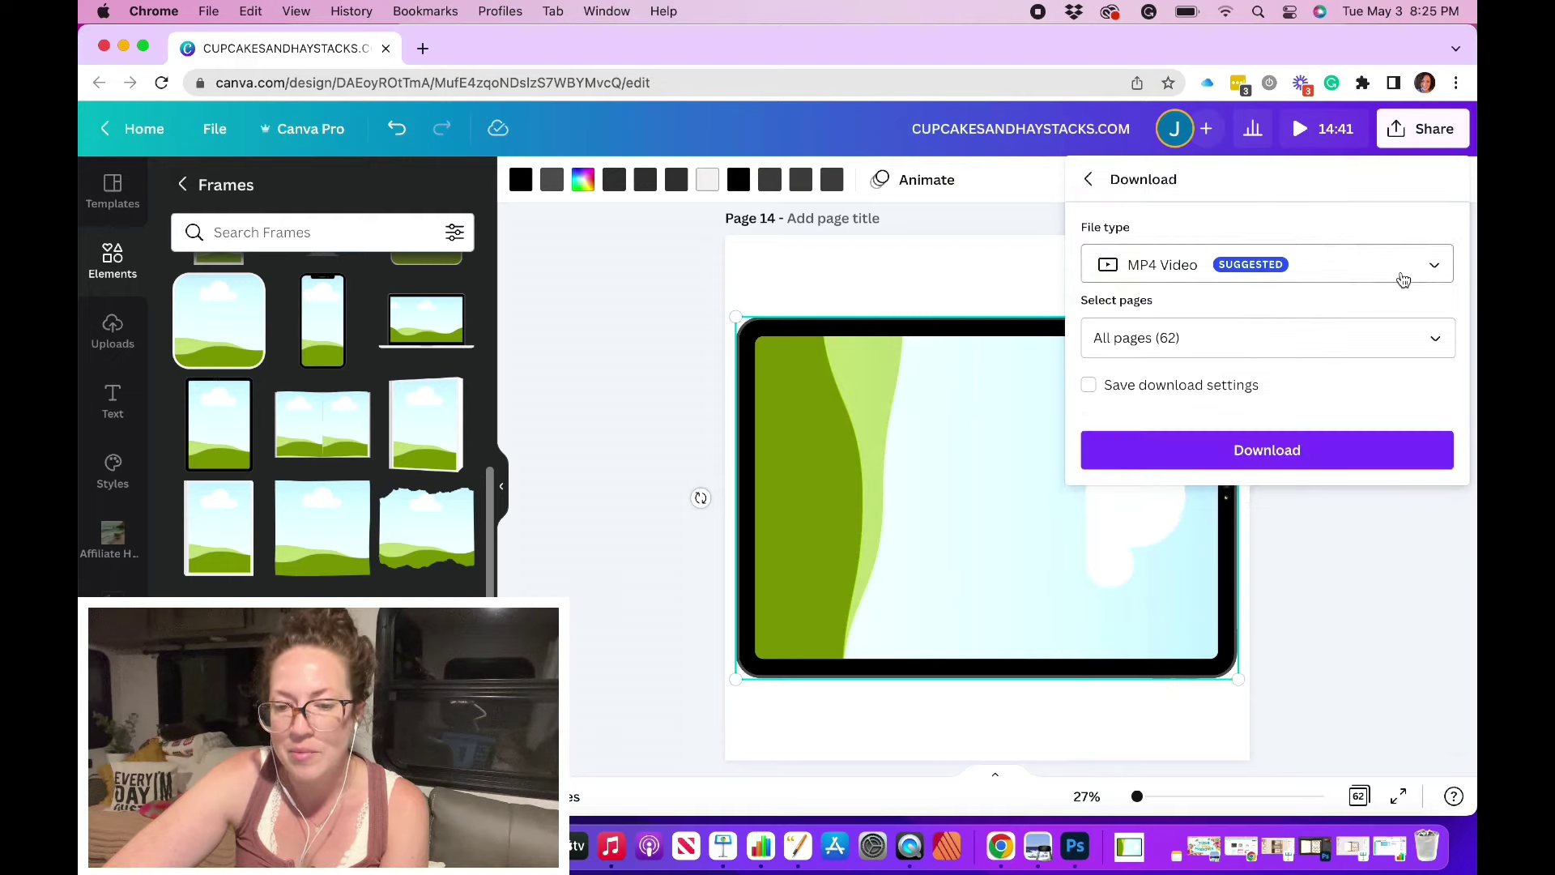
click(1438, 269)
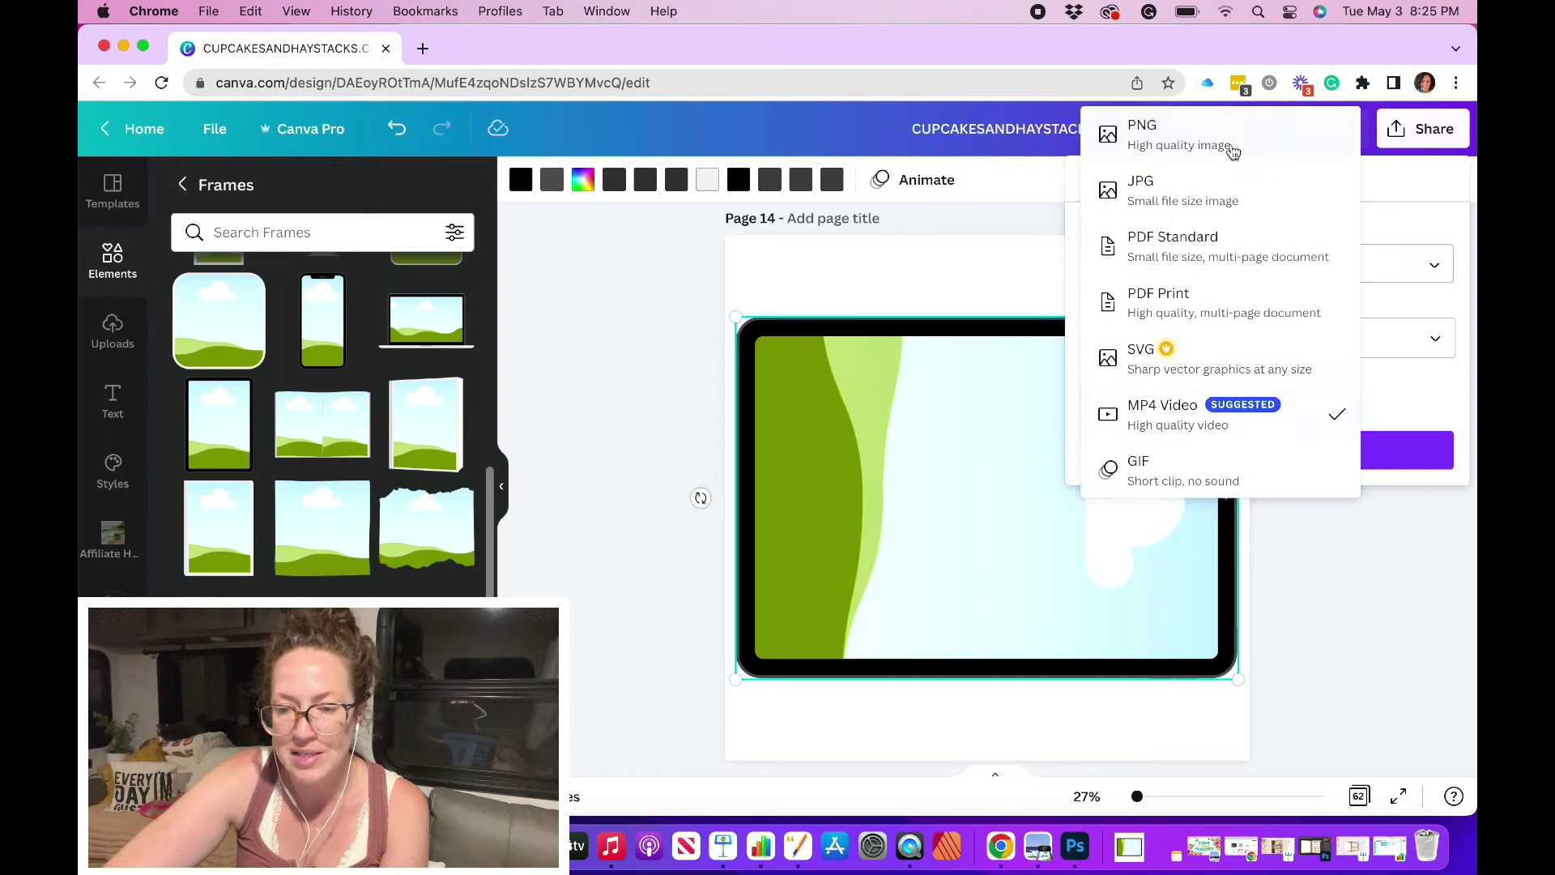
click(1181, 138)
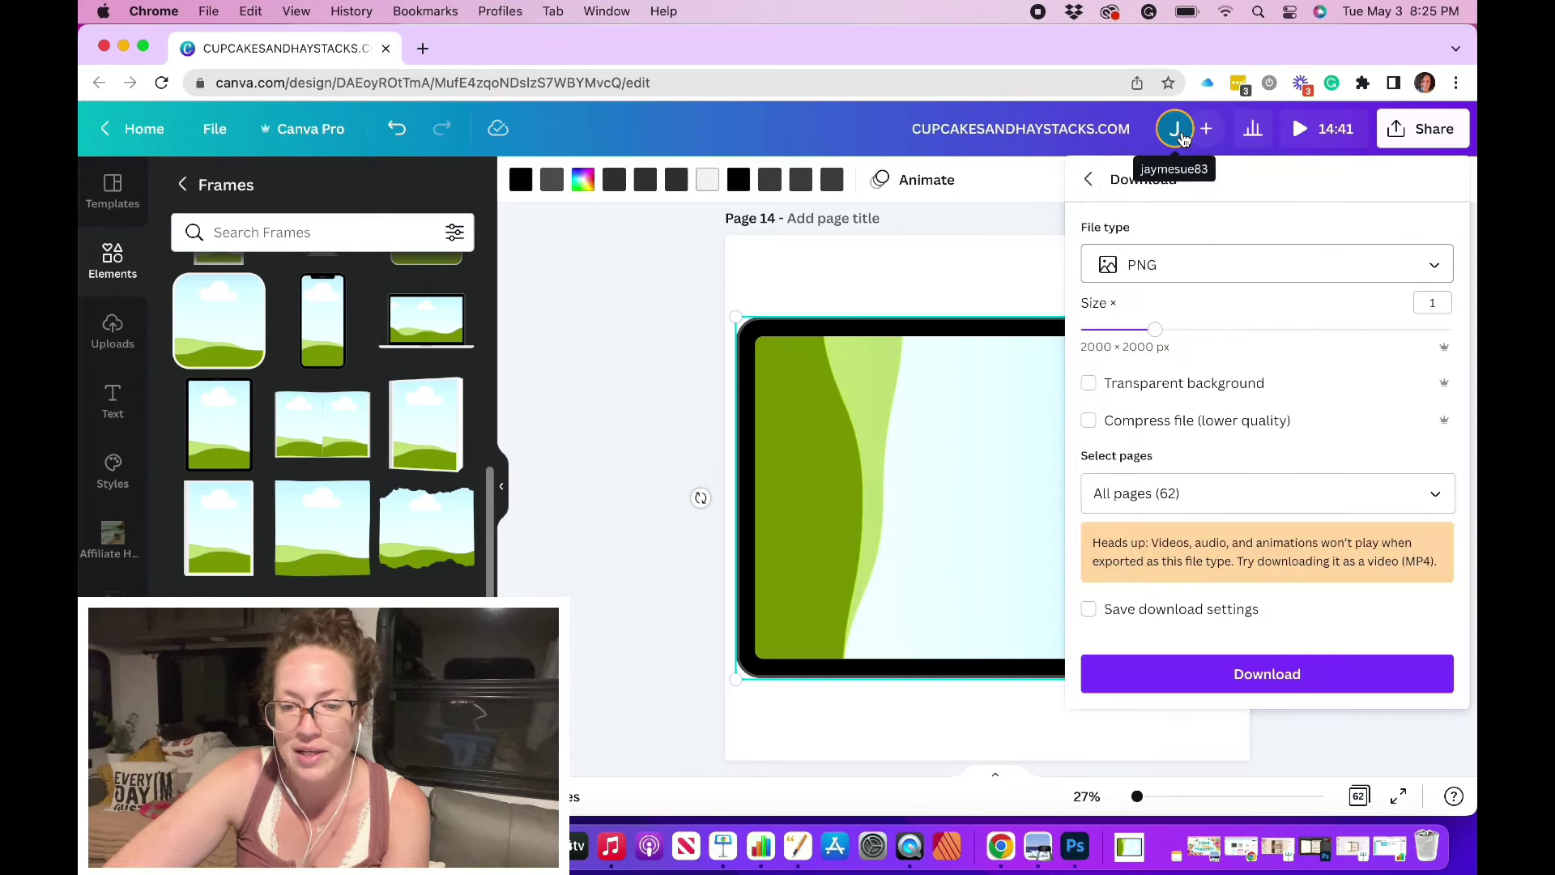
click(1089, 385)
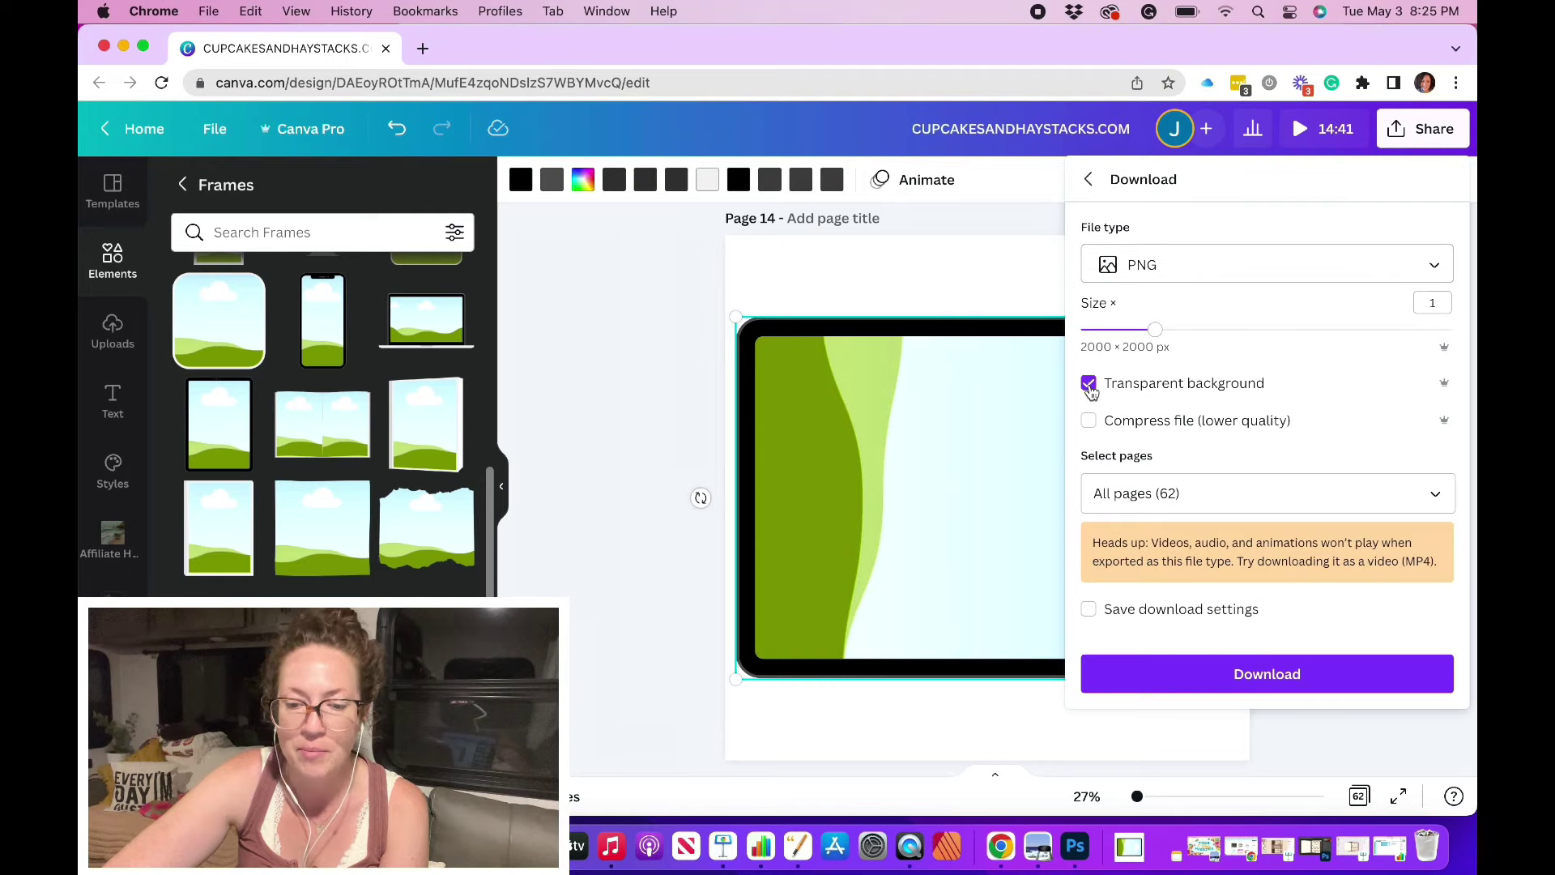
Select only Page 14 for export and download the PNG
click(1435, 503)
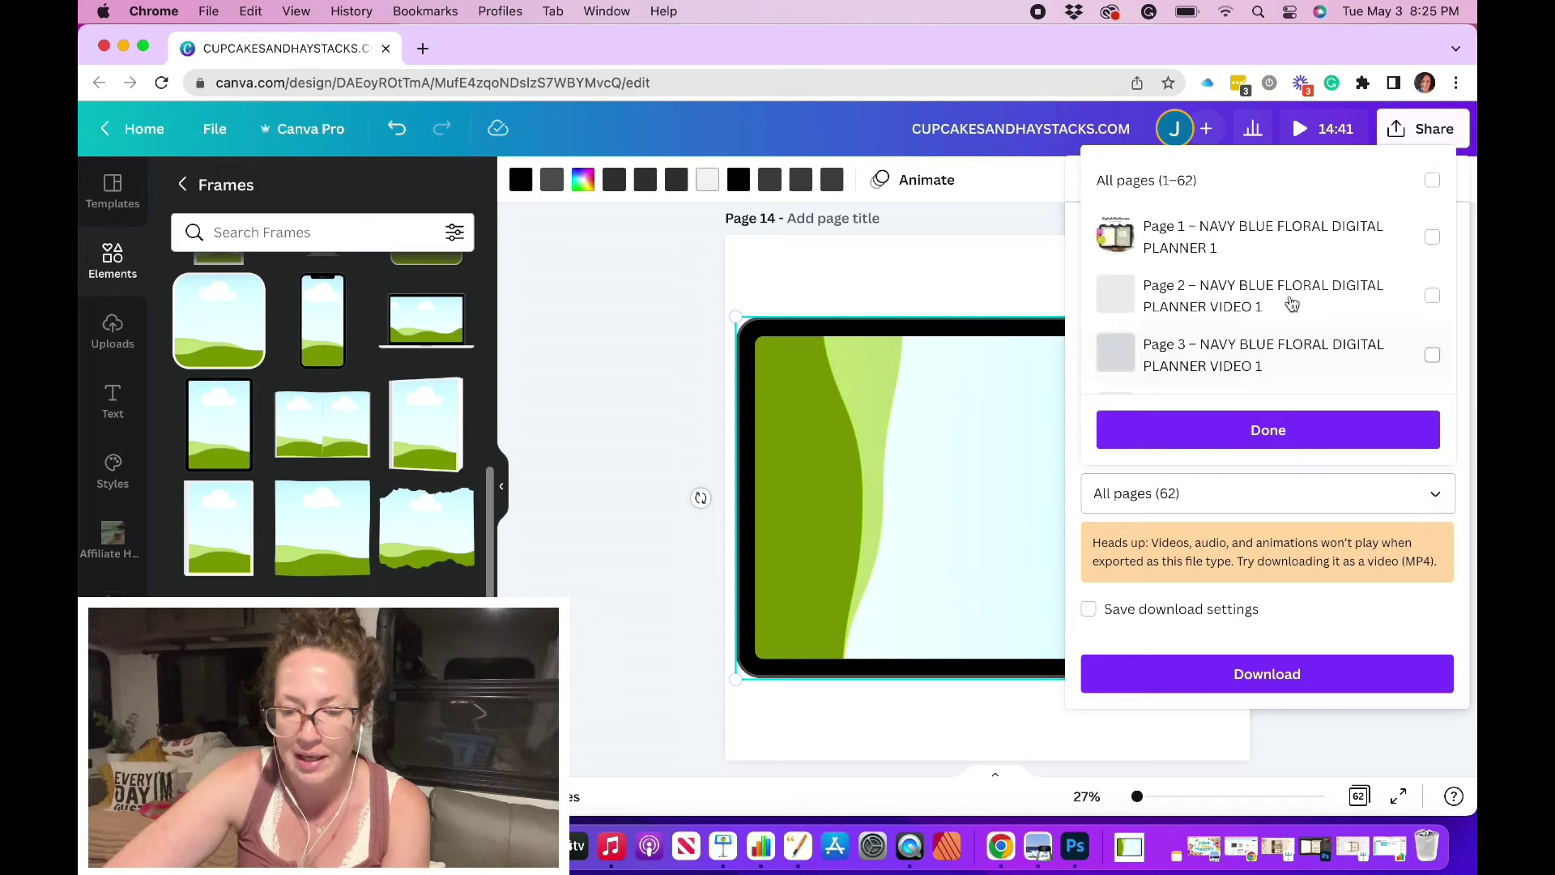
scroll(1292, 303, down, 5)
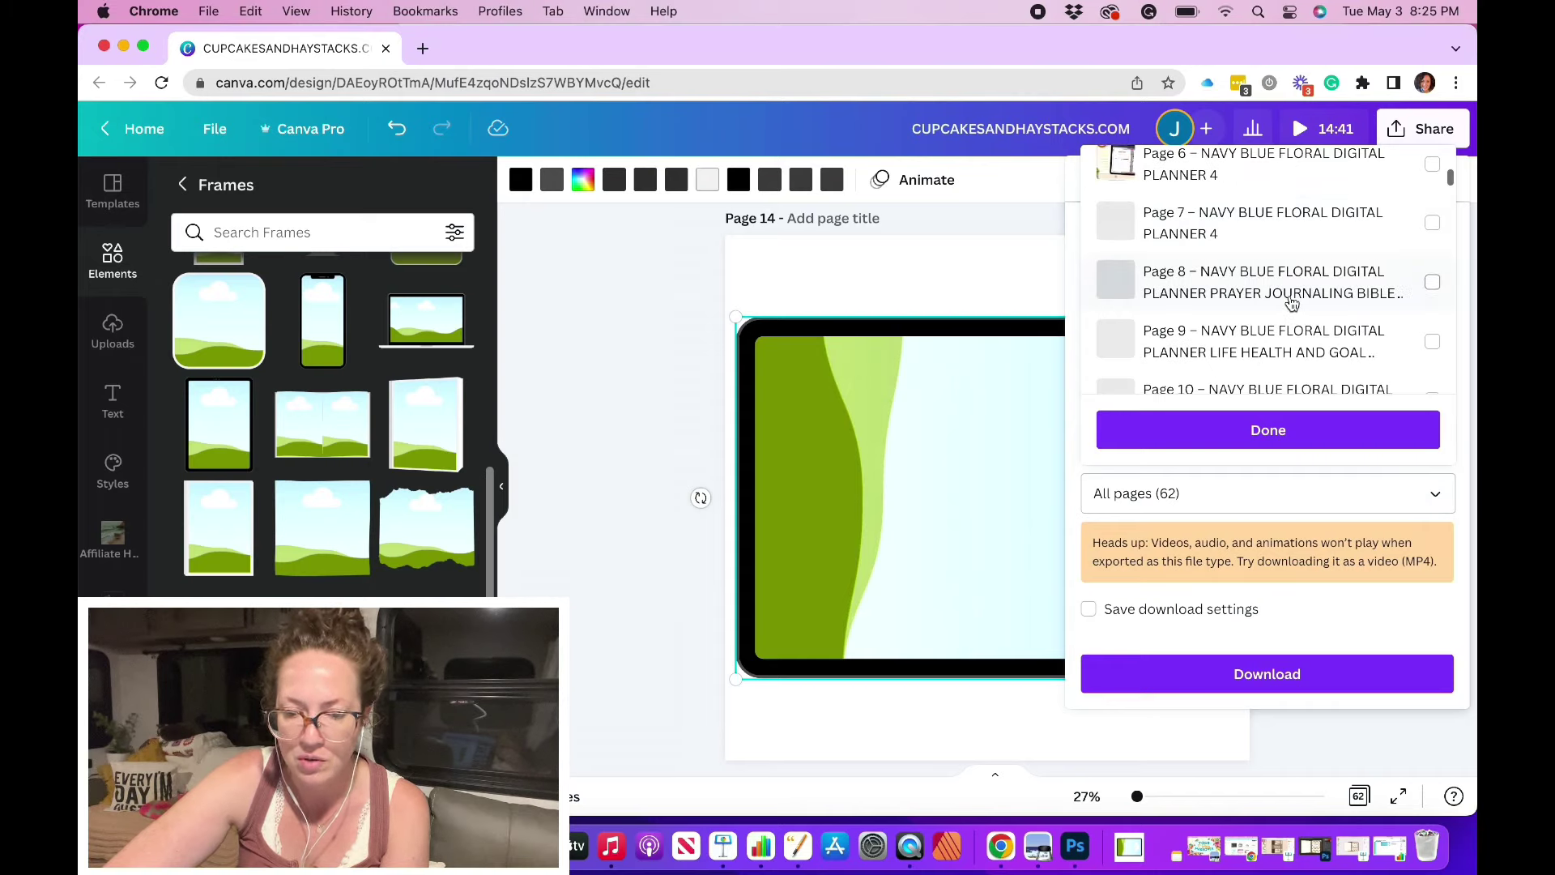
scroll(1292, 304, down, 2)
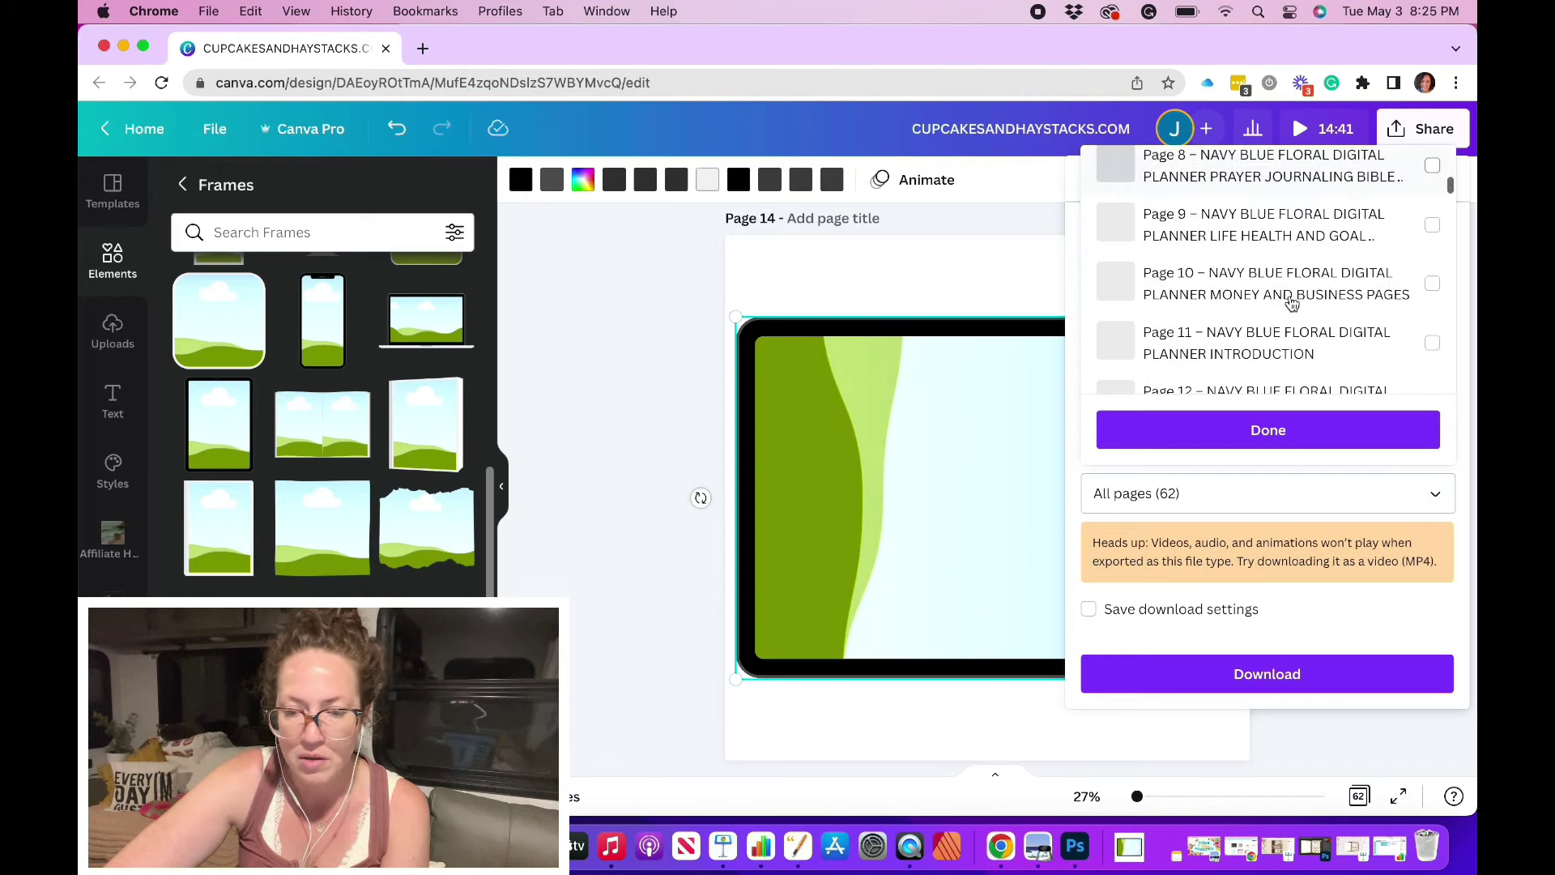
scroll(1292, 304, down, 3)
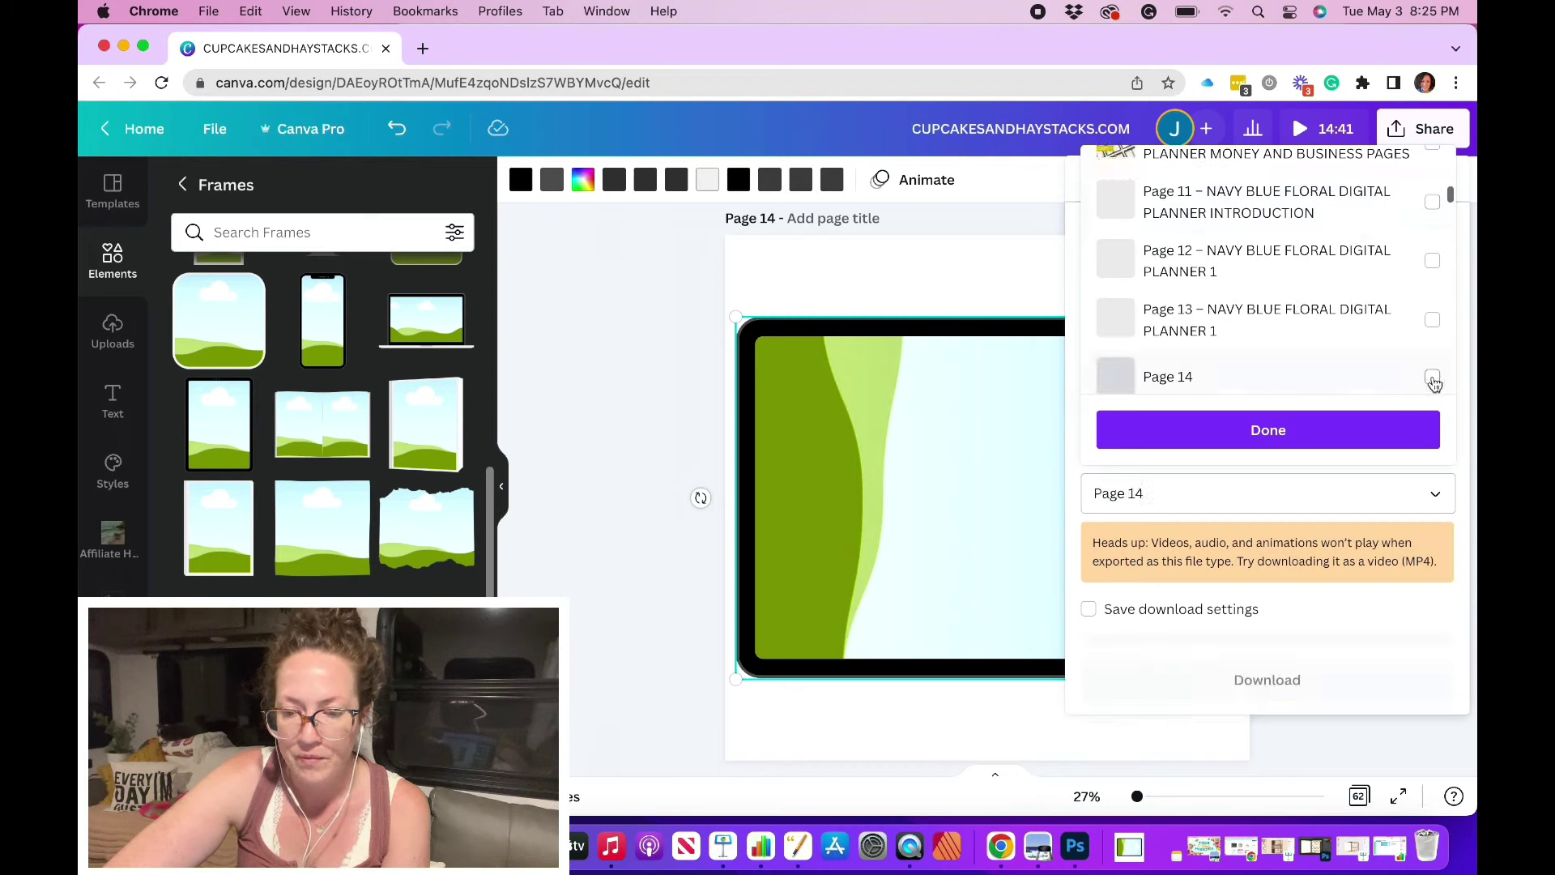
click(1433, 379)
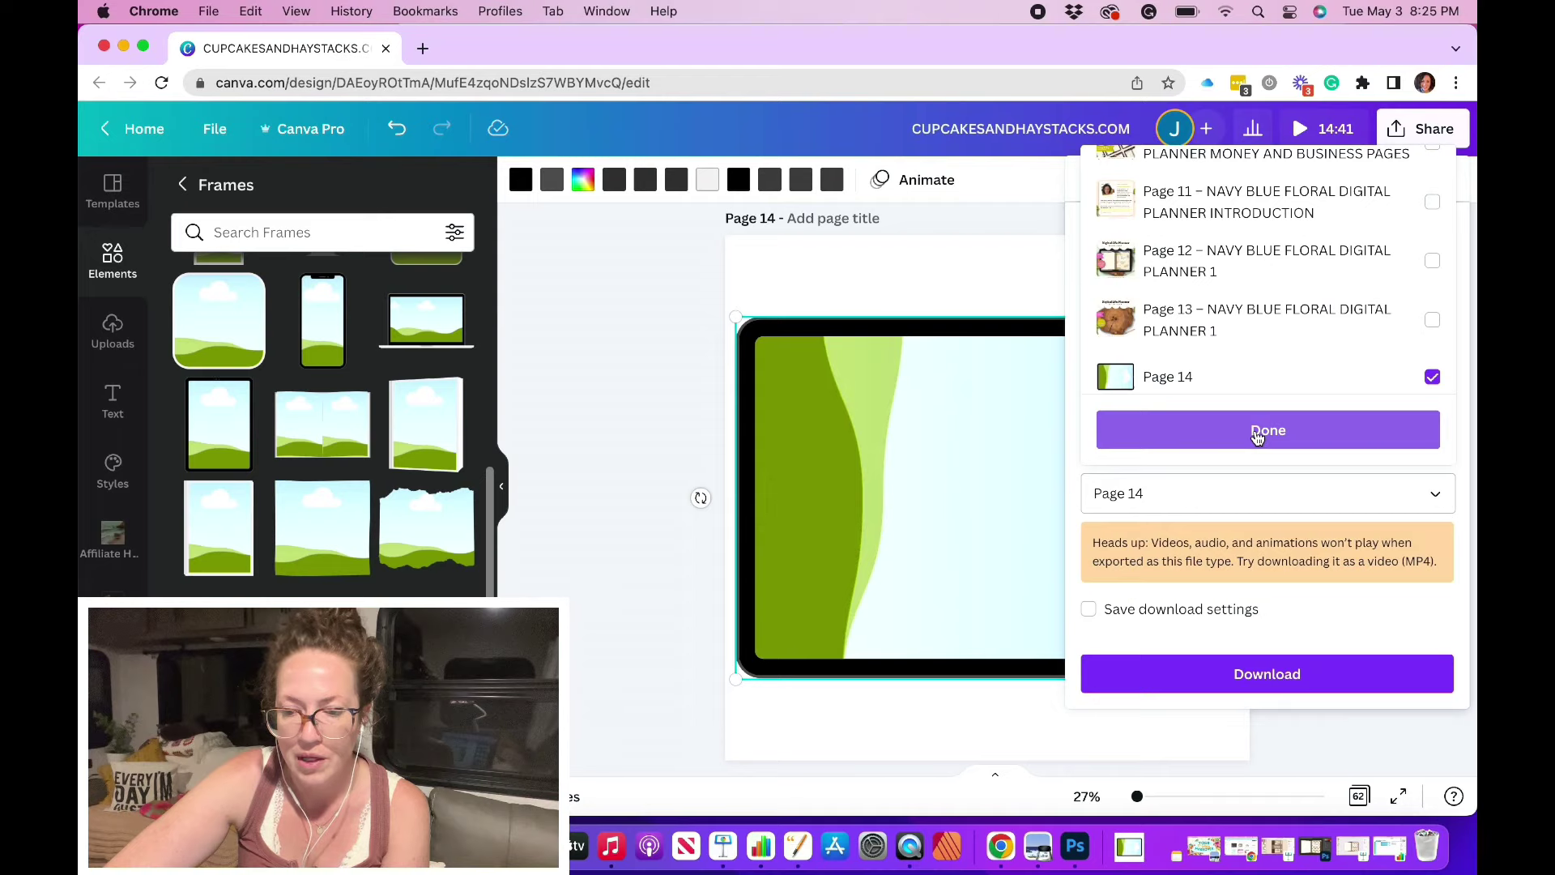
click(1258, 436)
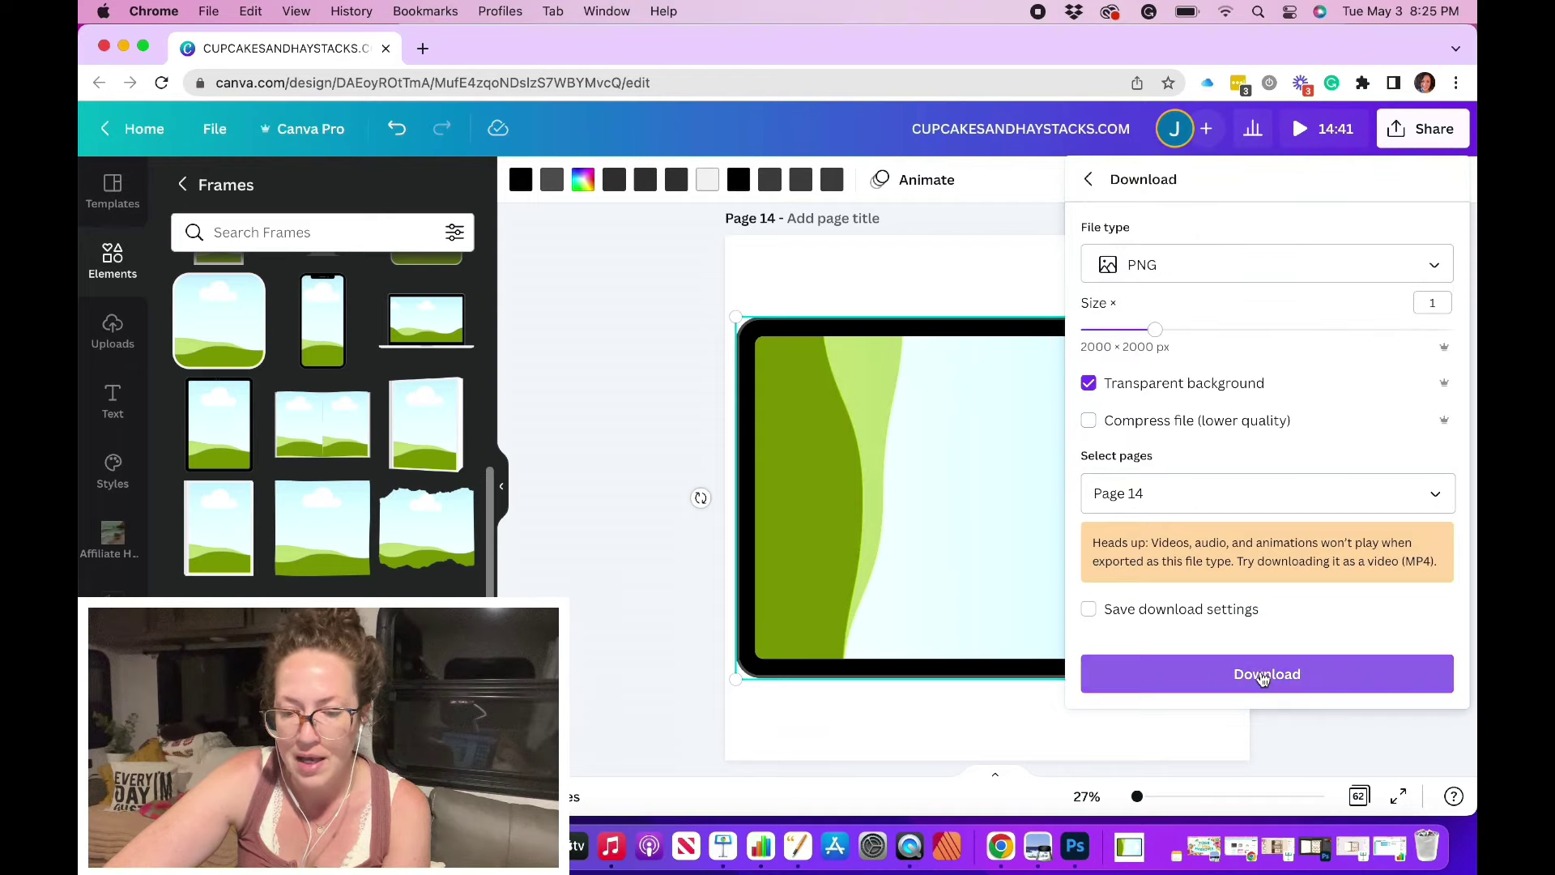
click(1263, 679)
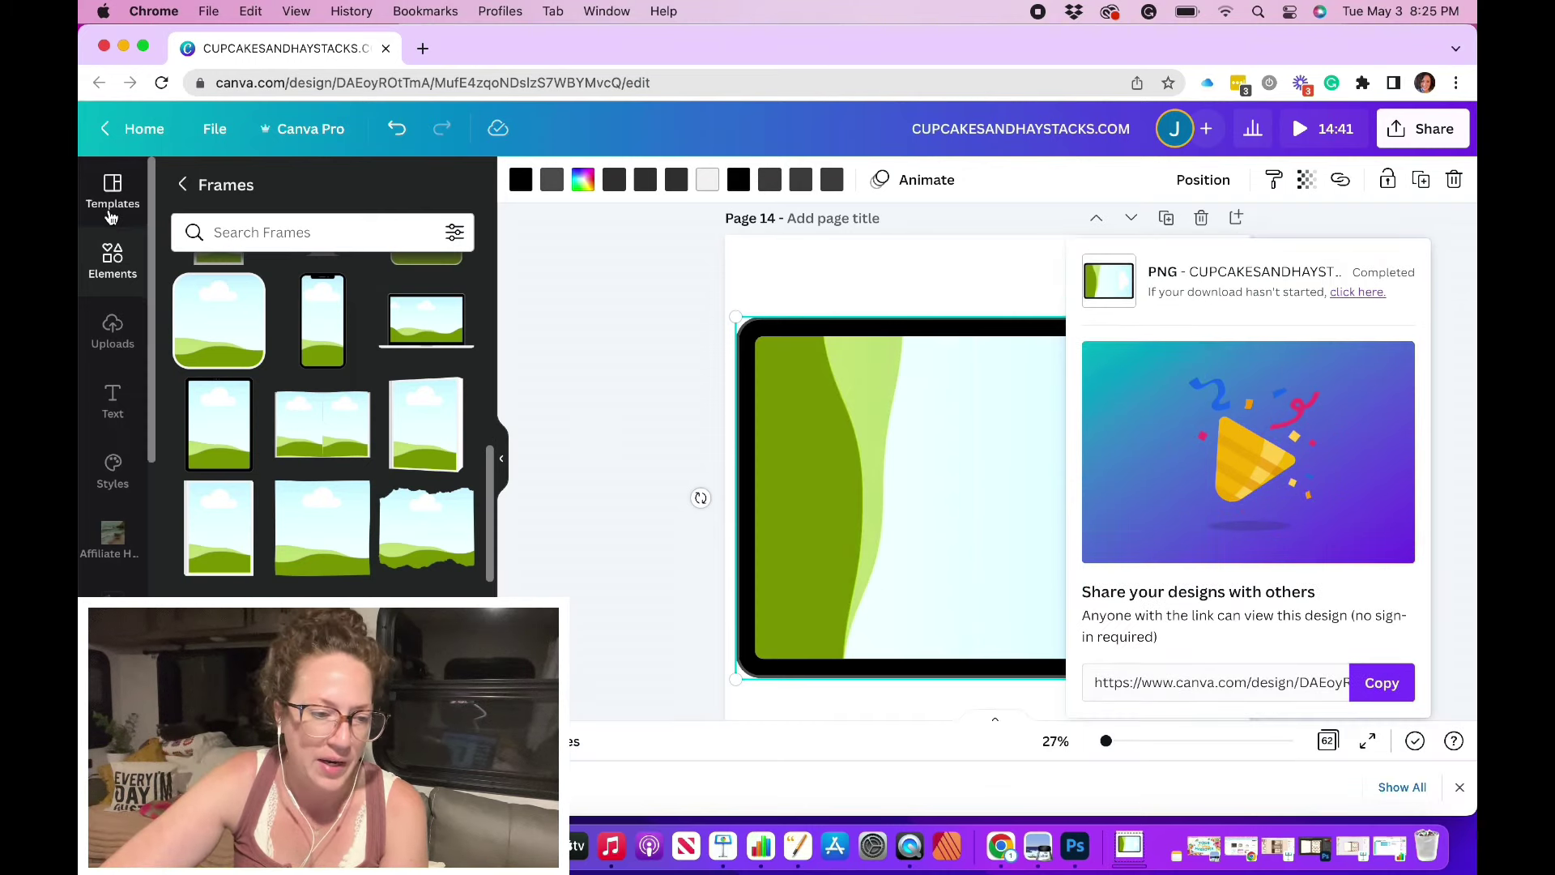
Upload the newly exported tablet PNG from the Downloads folder to Canva's uploads
click(116, 326)
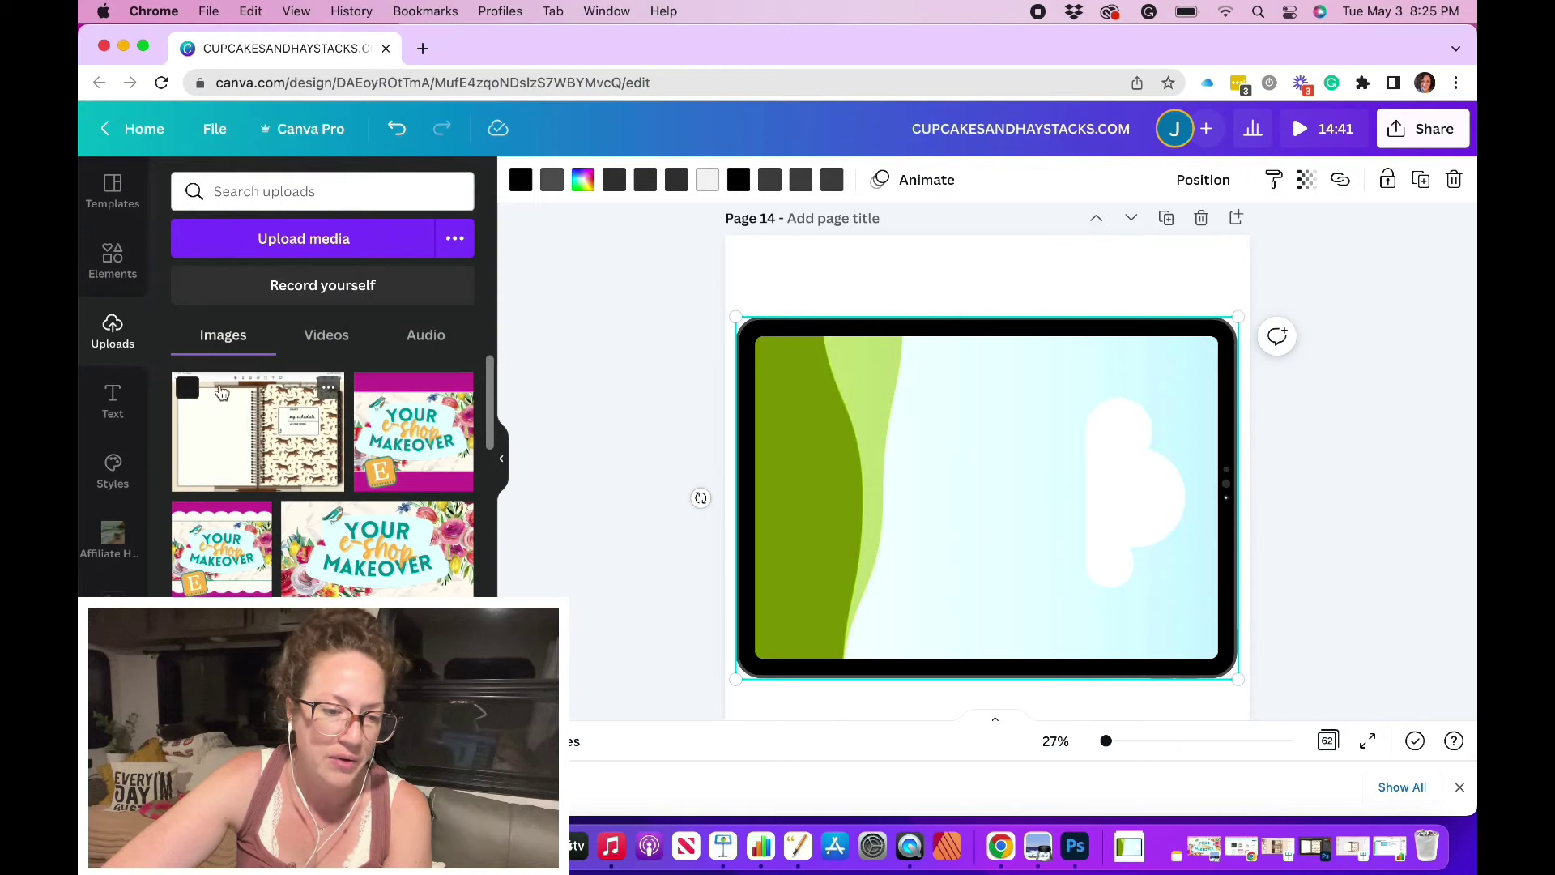
click(310, 244)
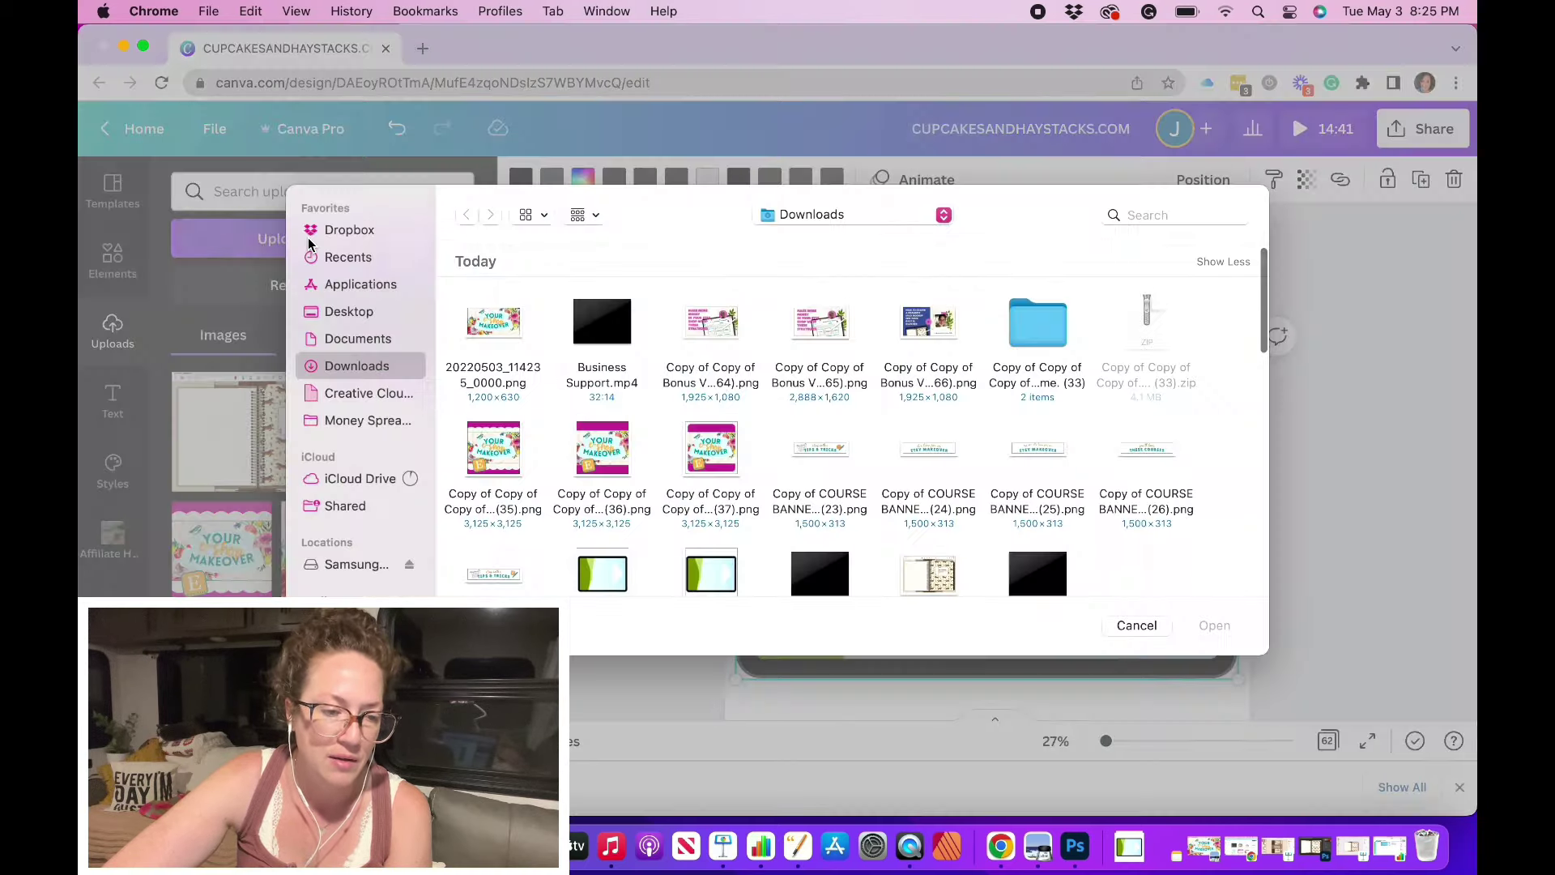
scroll(672, 498, down, 2)
scroll(673, 493, down, 1)
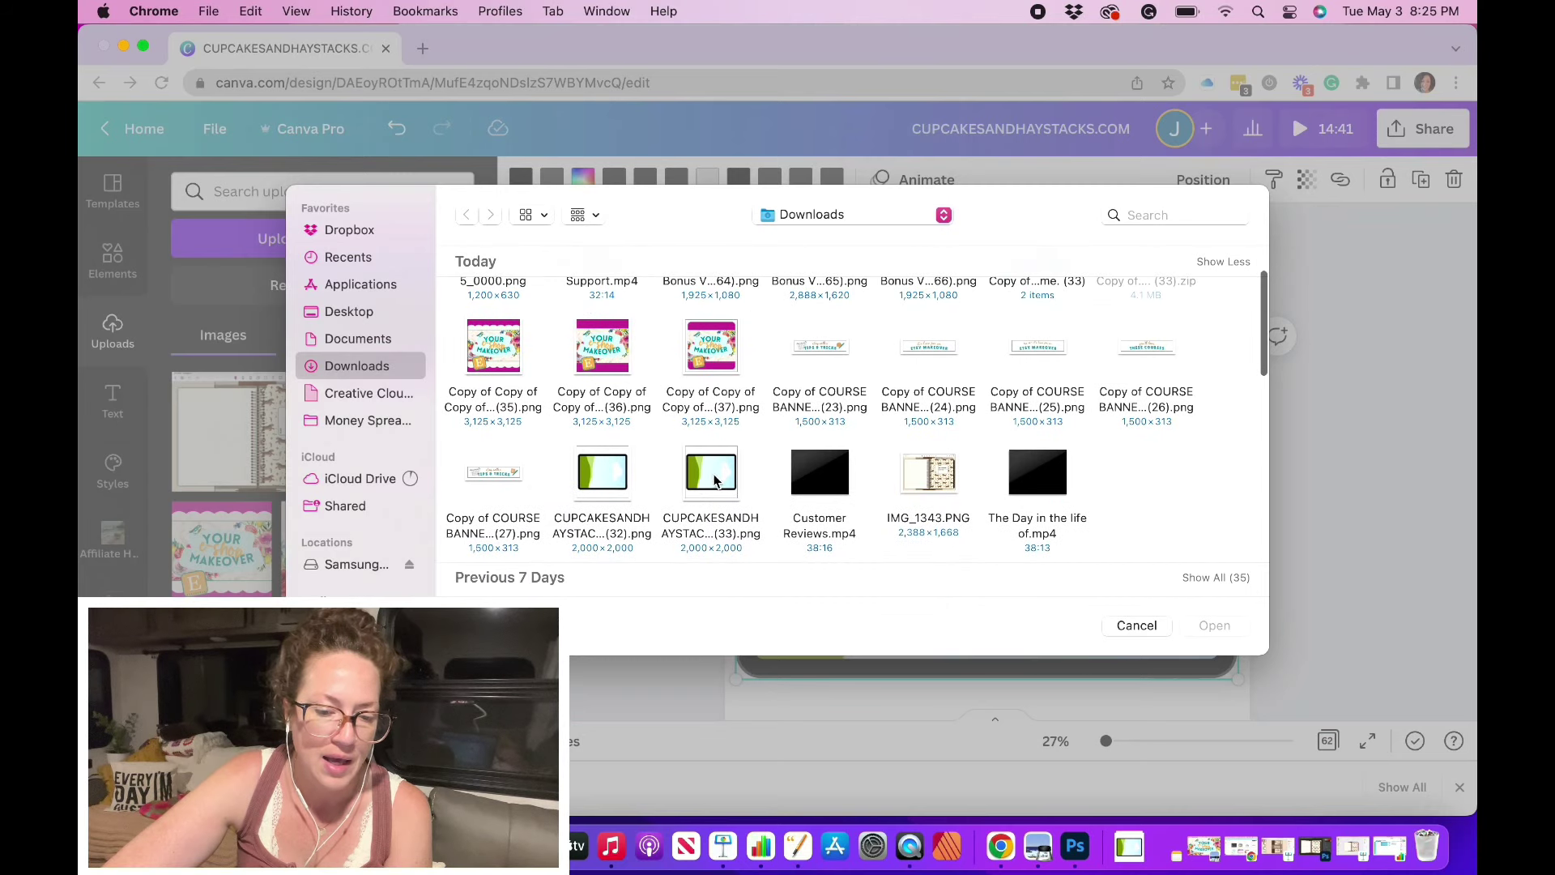
click(711, 476)
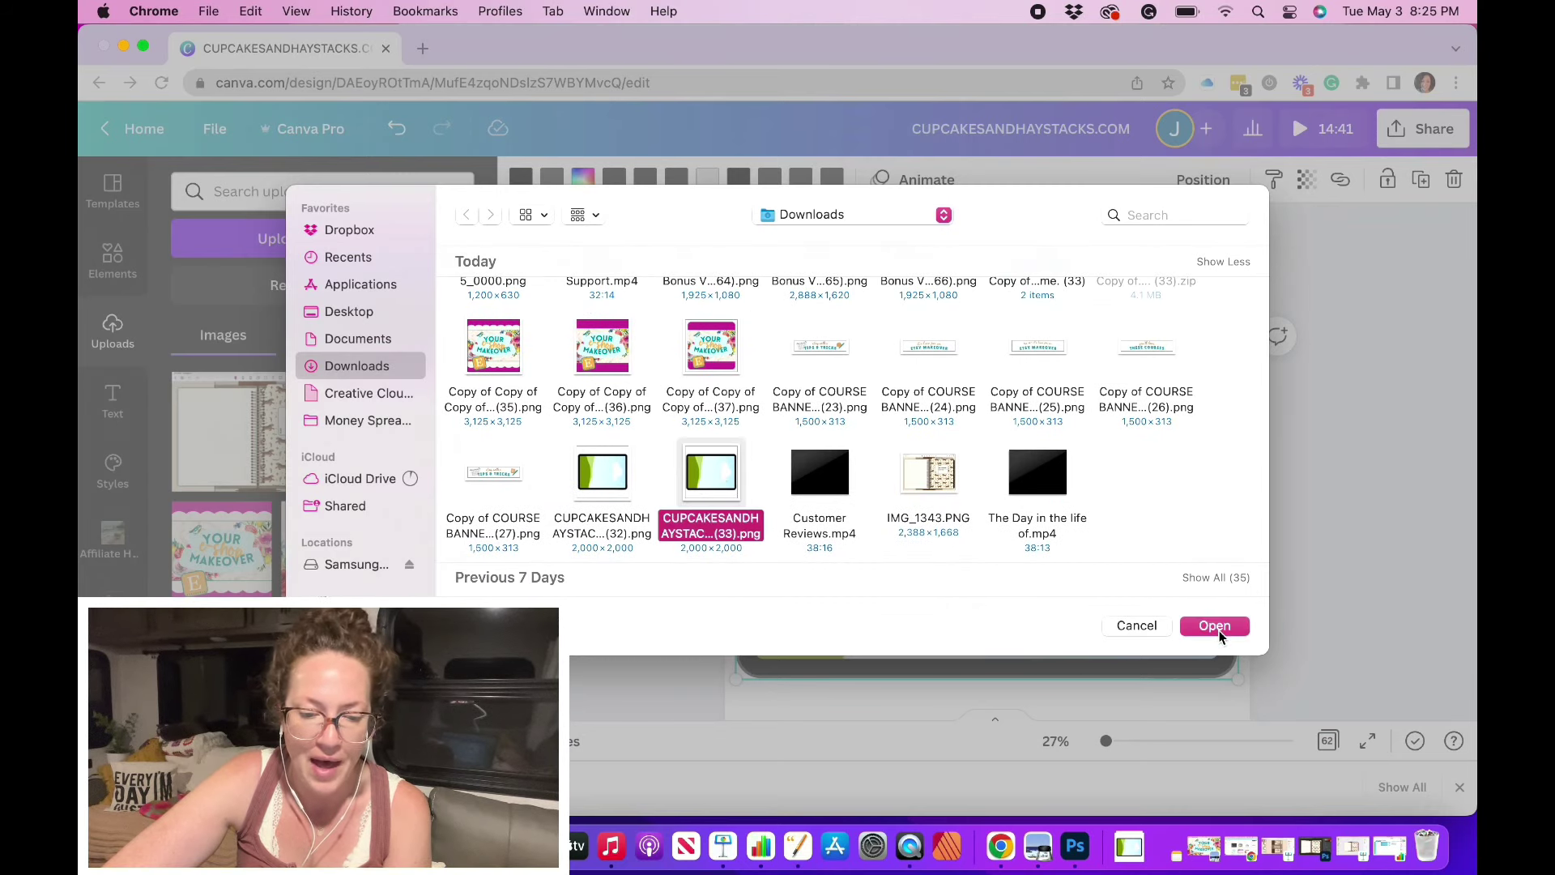
click(1215, 626)
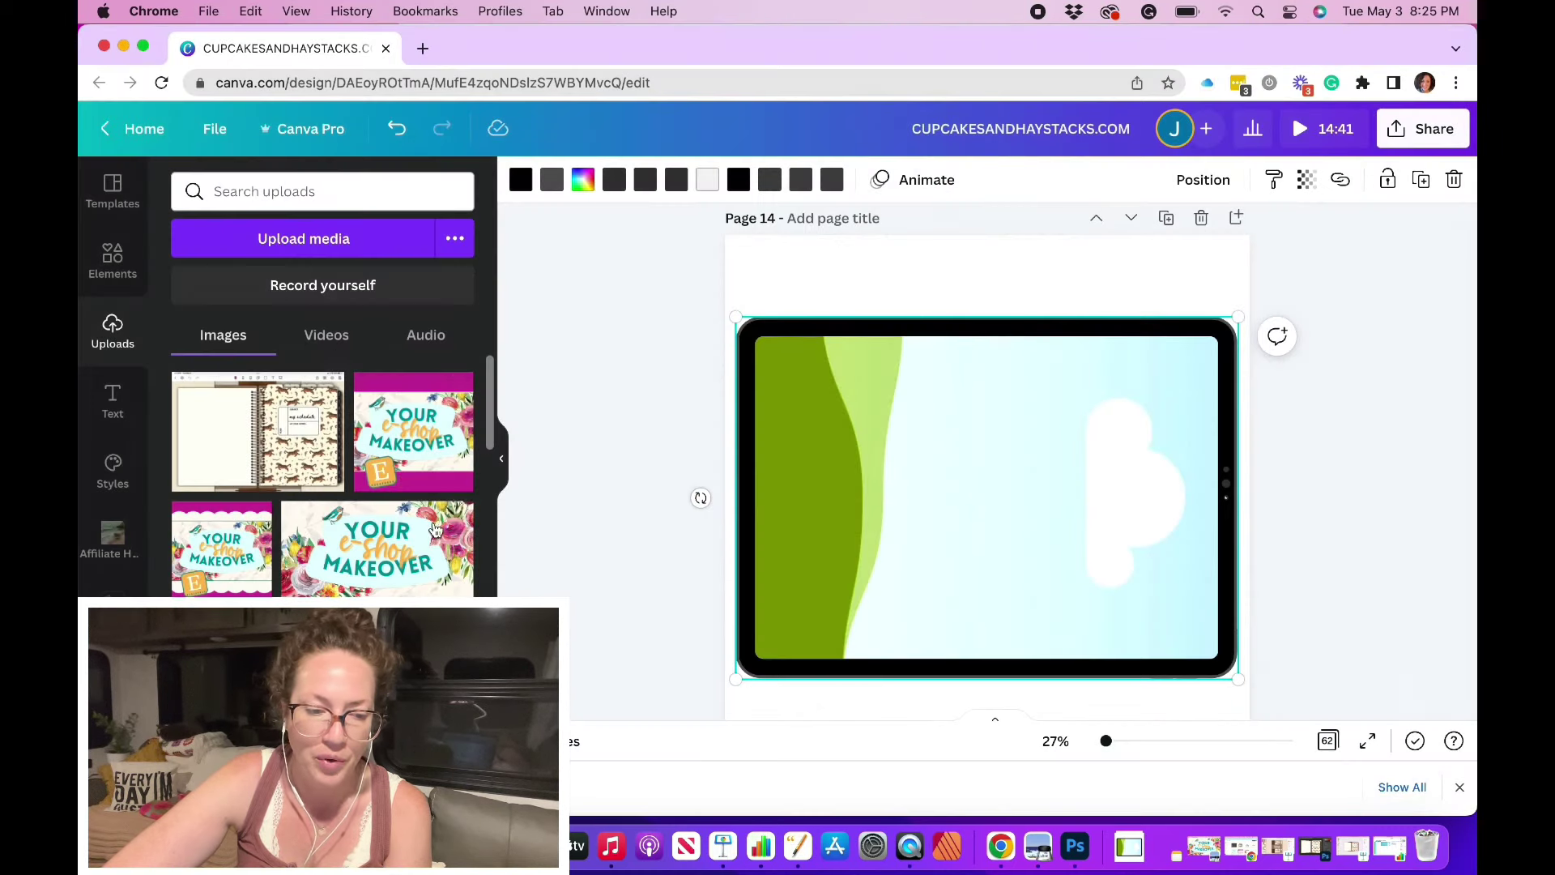
Go back to the Digital Life Planner page and add the uploaded tablet image to it
scroll(949, 429, up, 1)
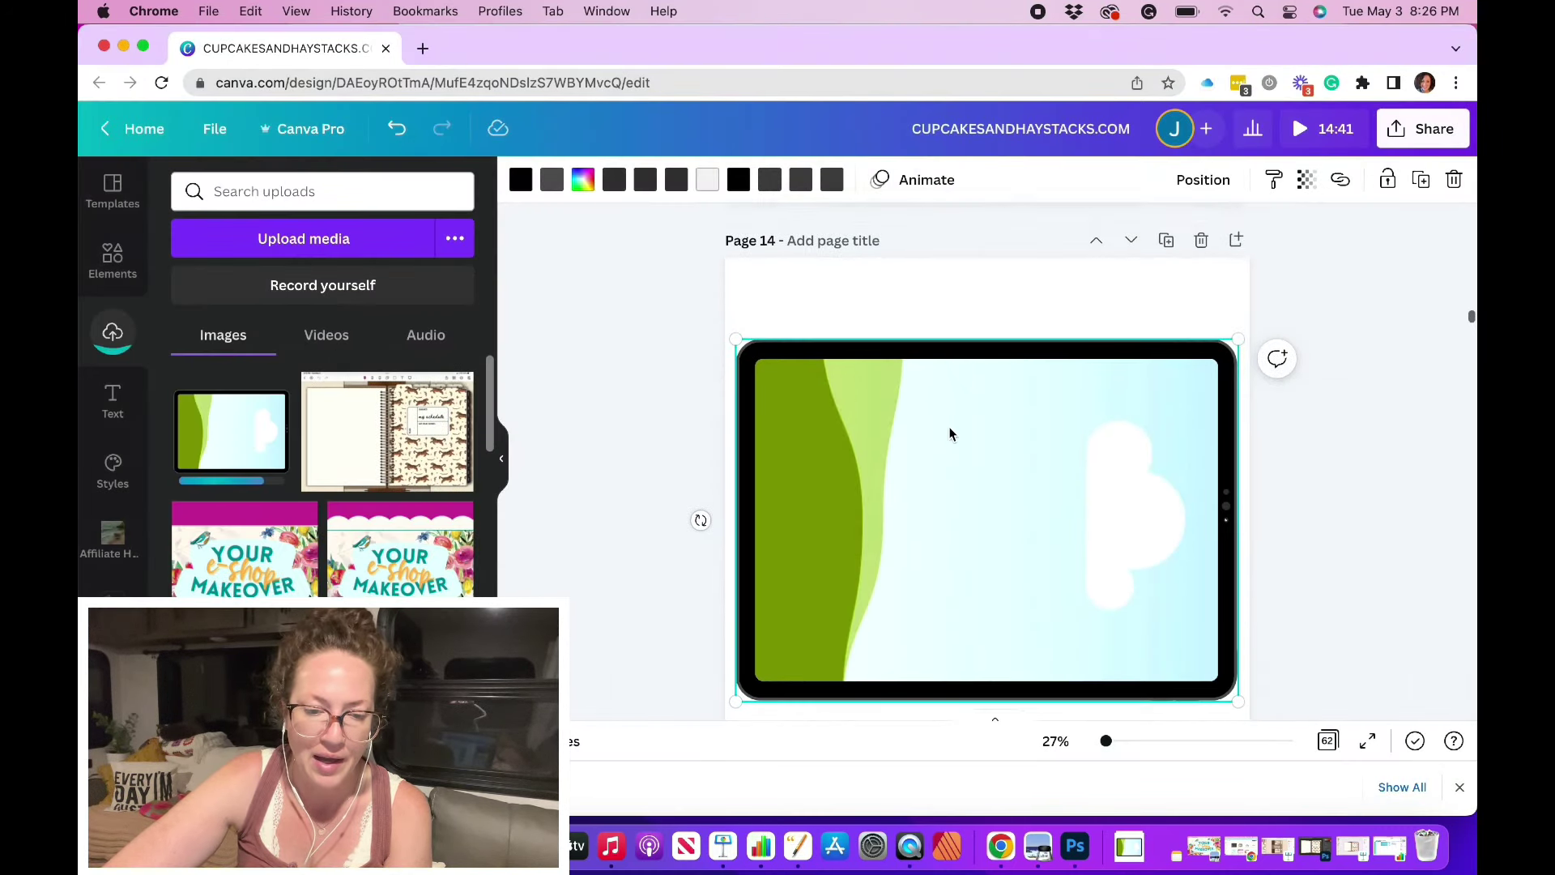
scroll(949, 427, up, 6)
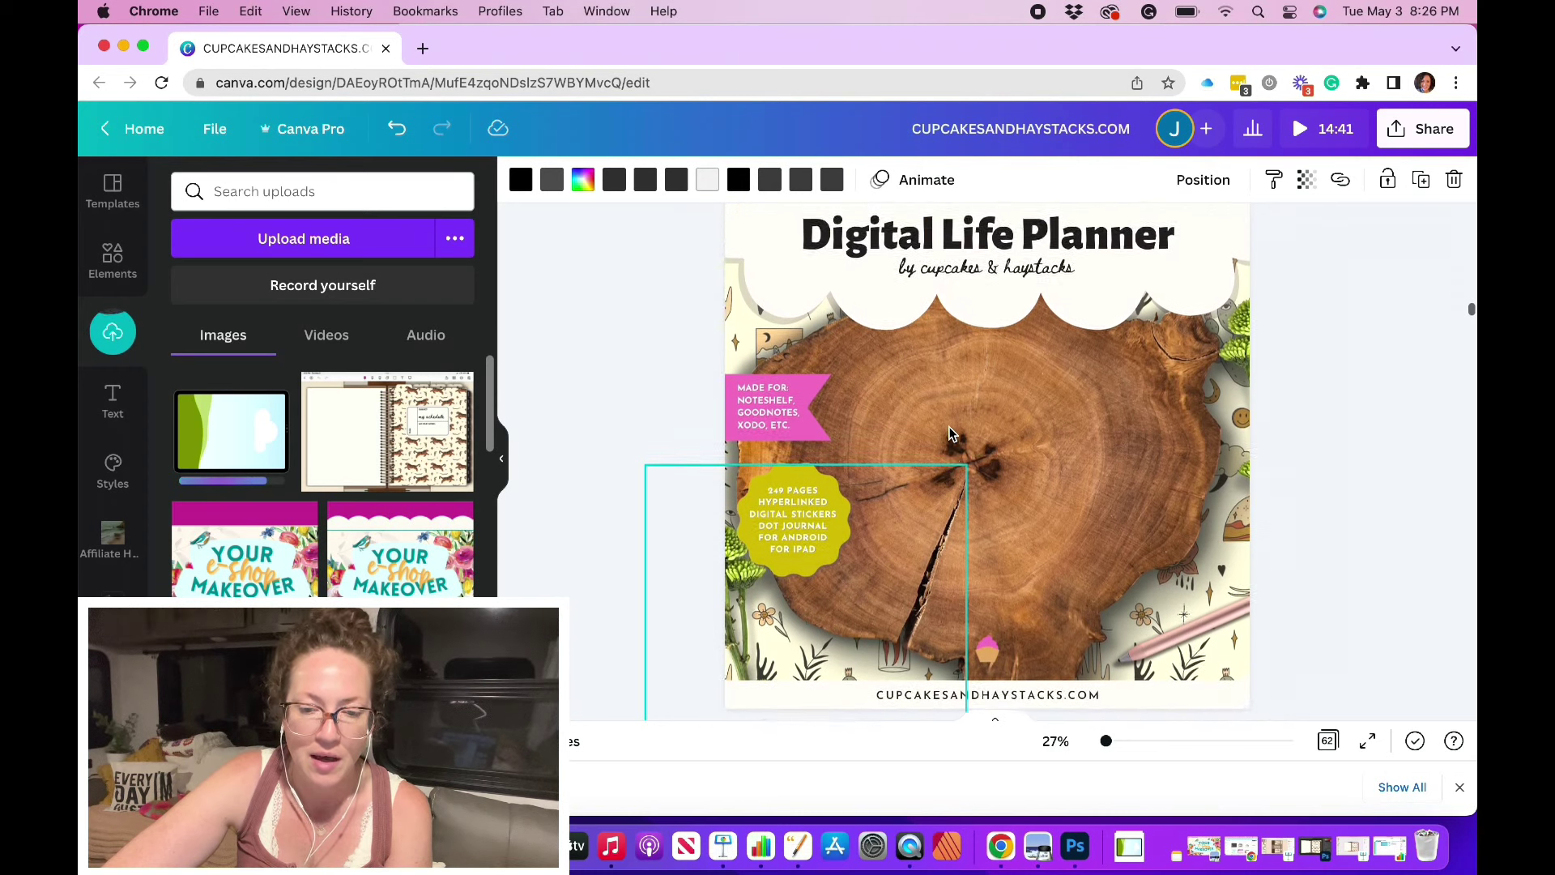
scroll(952, 433, up, 1)
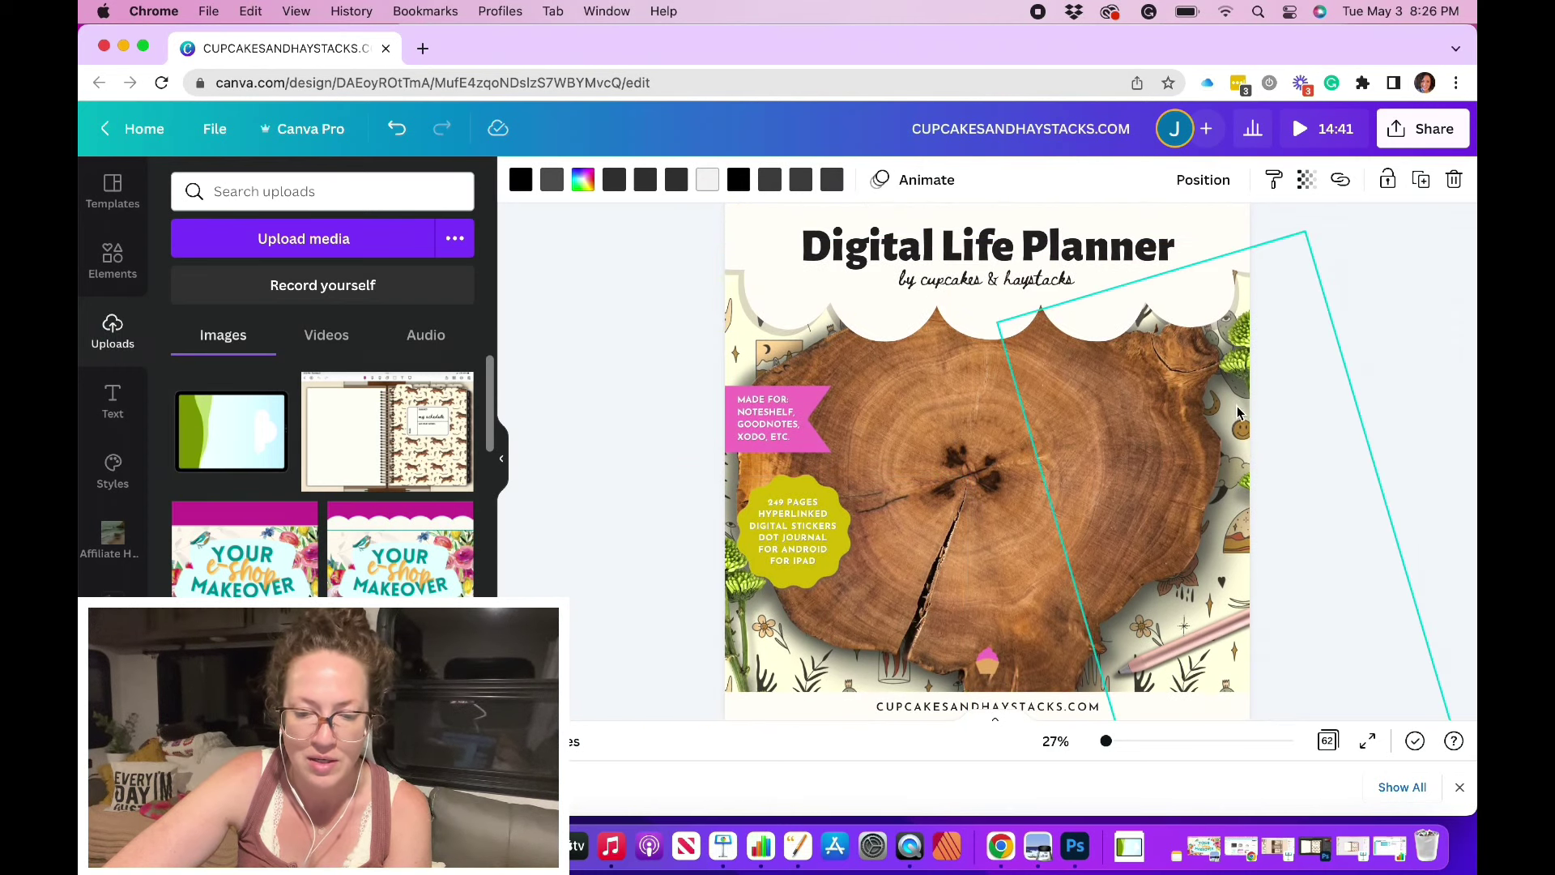
click(1459, 787)
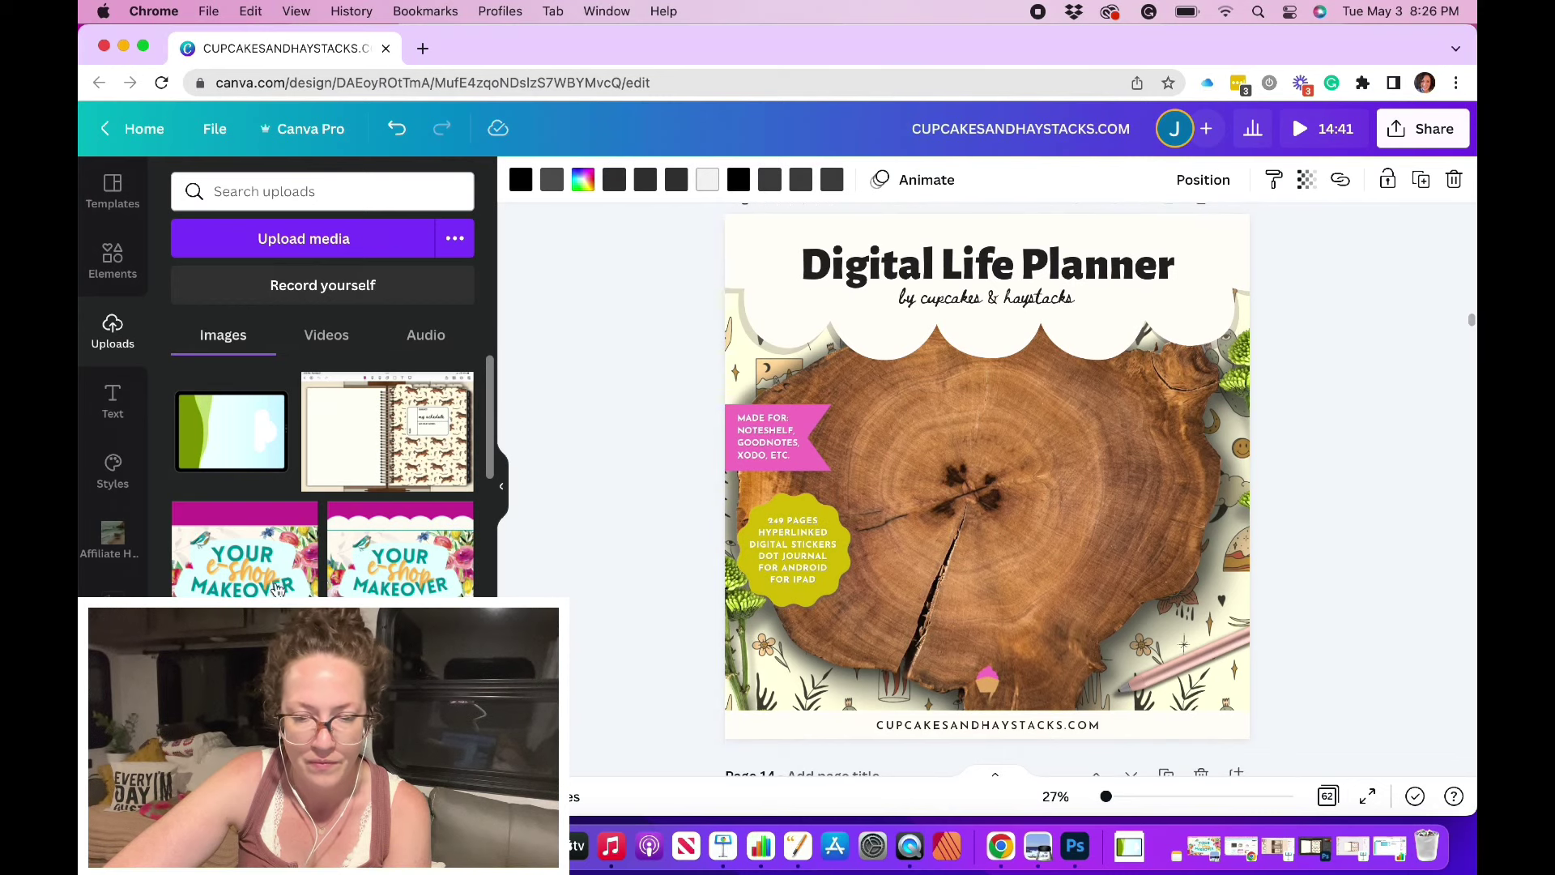
click(260, 449)
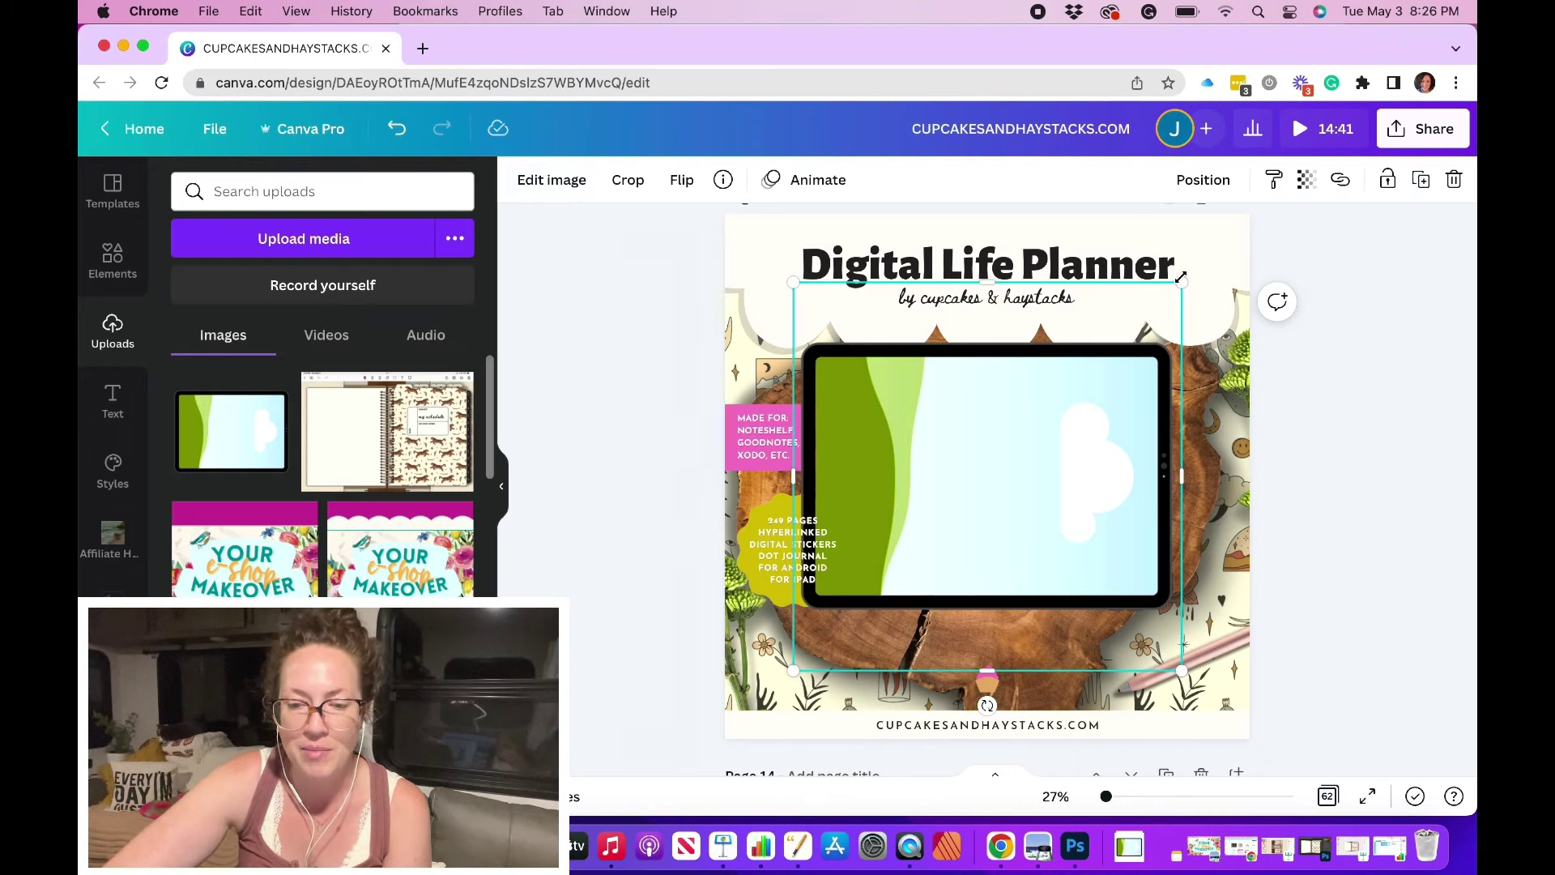
Enlarge the tablet image over the wood slice and centre it horizontally on the page
drag(1182, 282, 1210, 256)
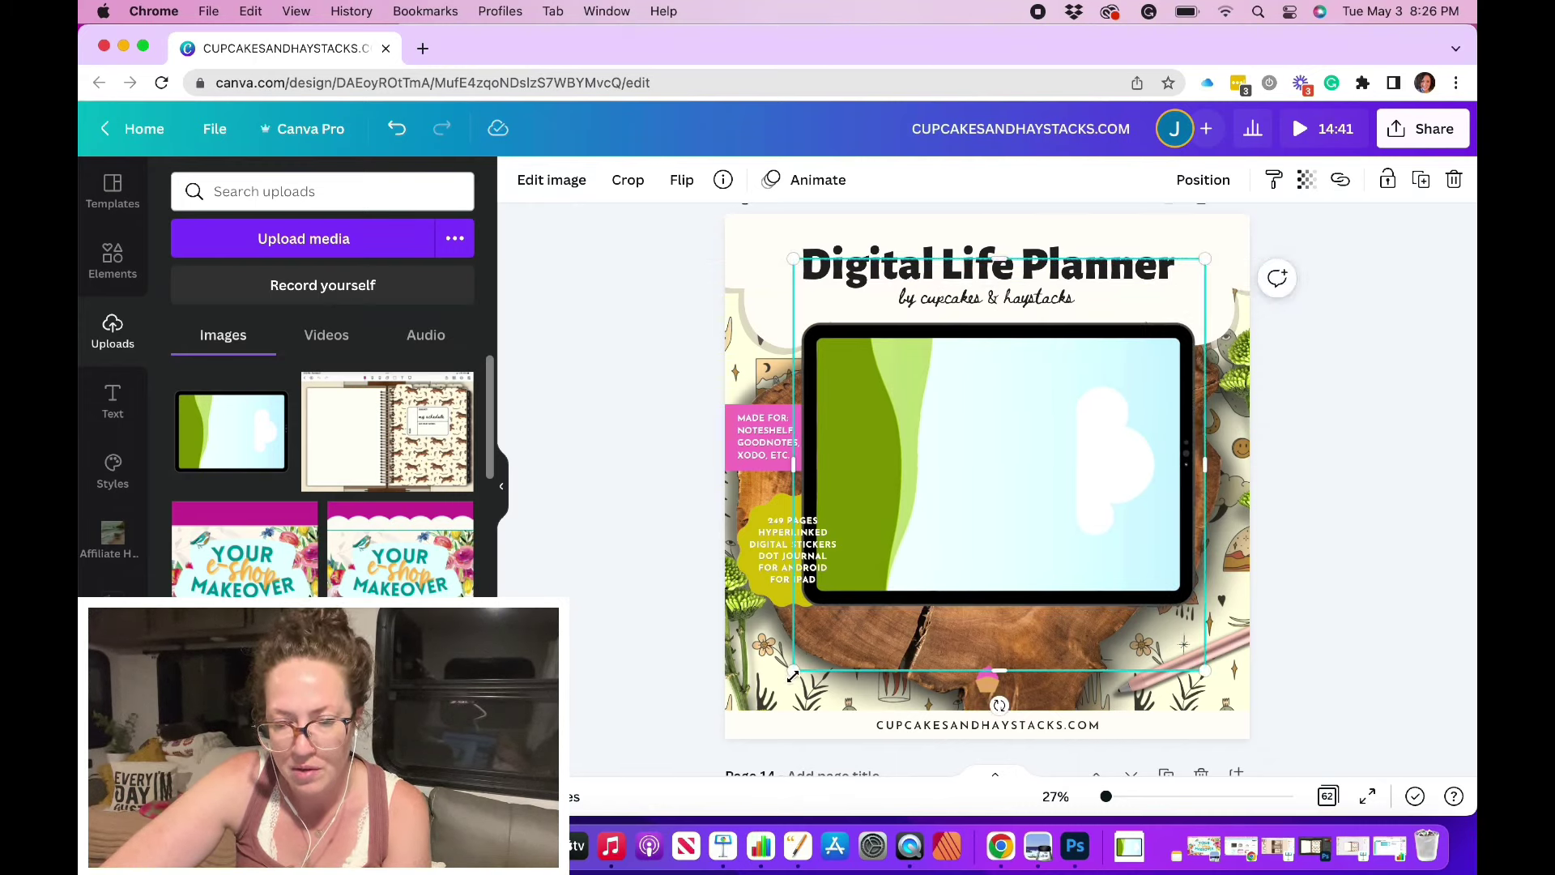
drag(785, 676, 730, 710)
drag(1210, 717, 1200, 710)
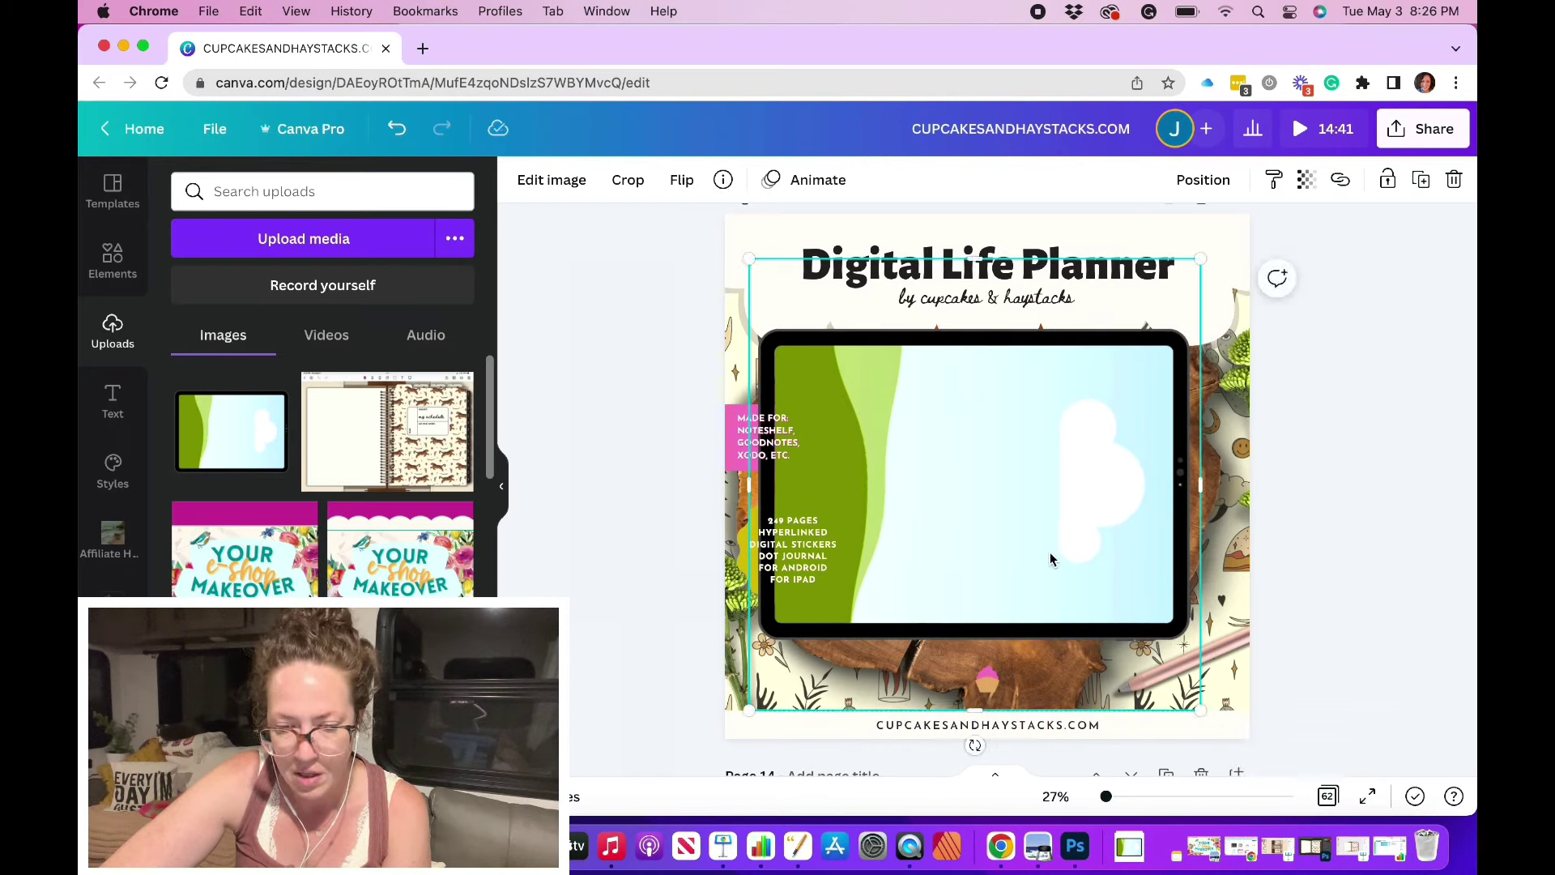
drag(1058, 551, 1060, 554)
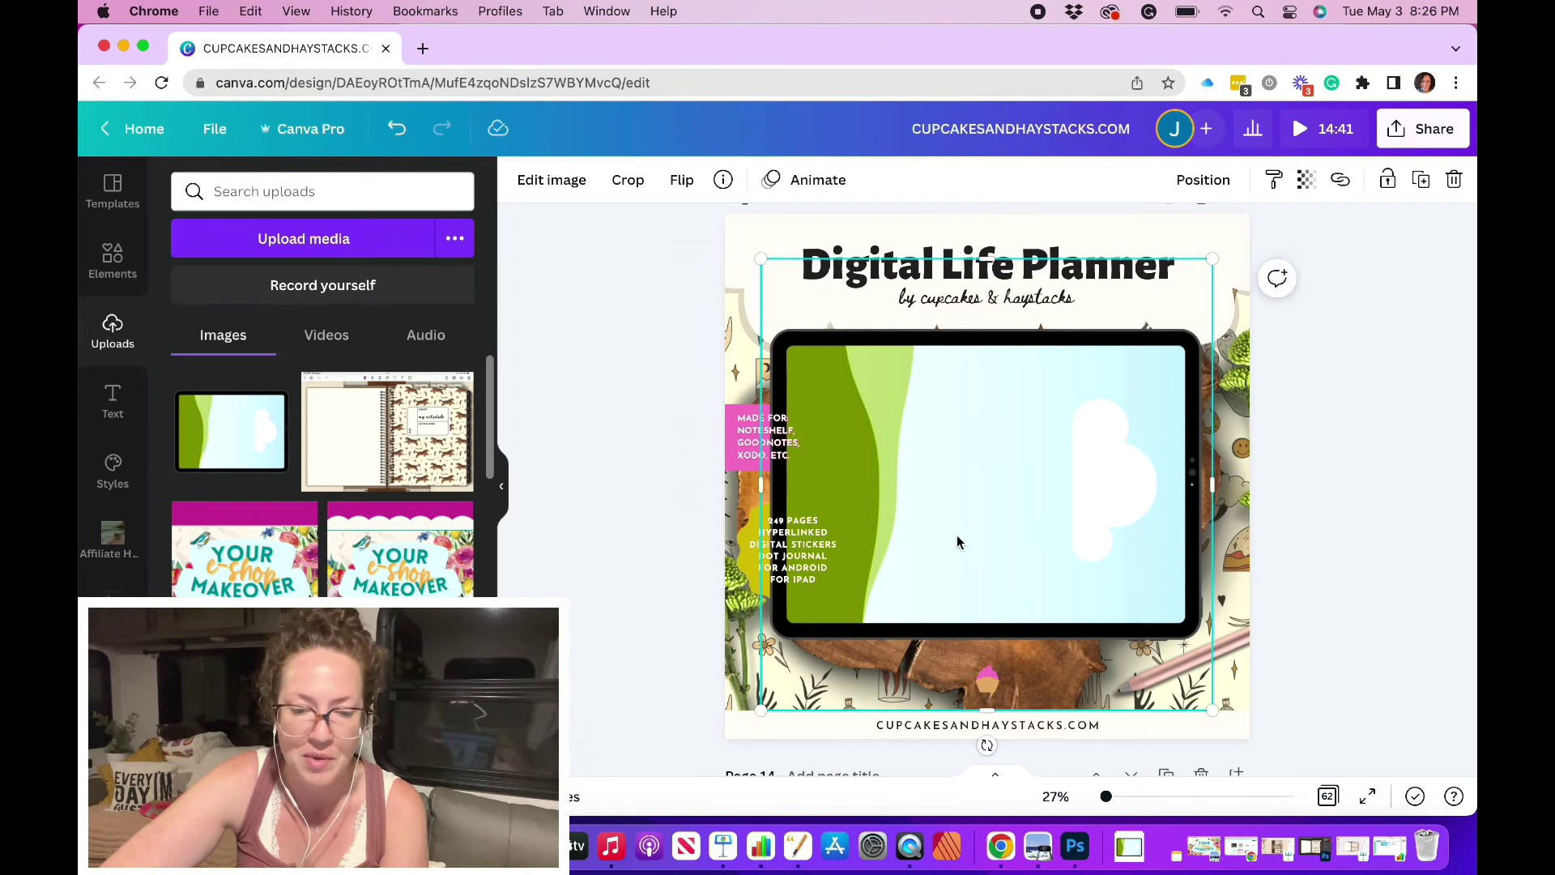
drag(954, 496, 951, 508)
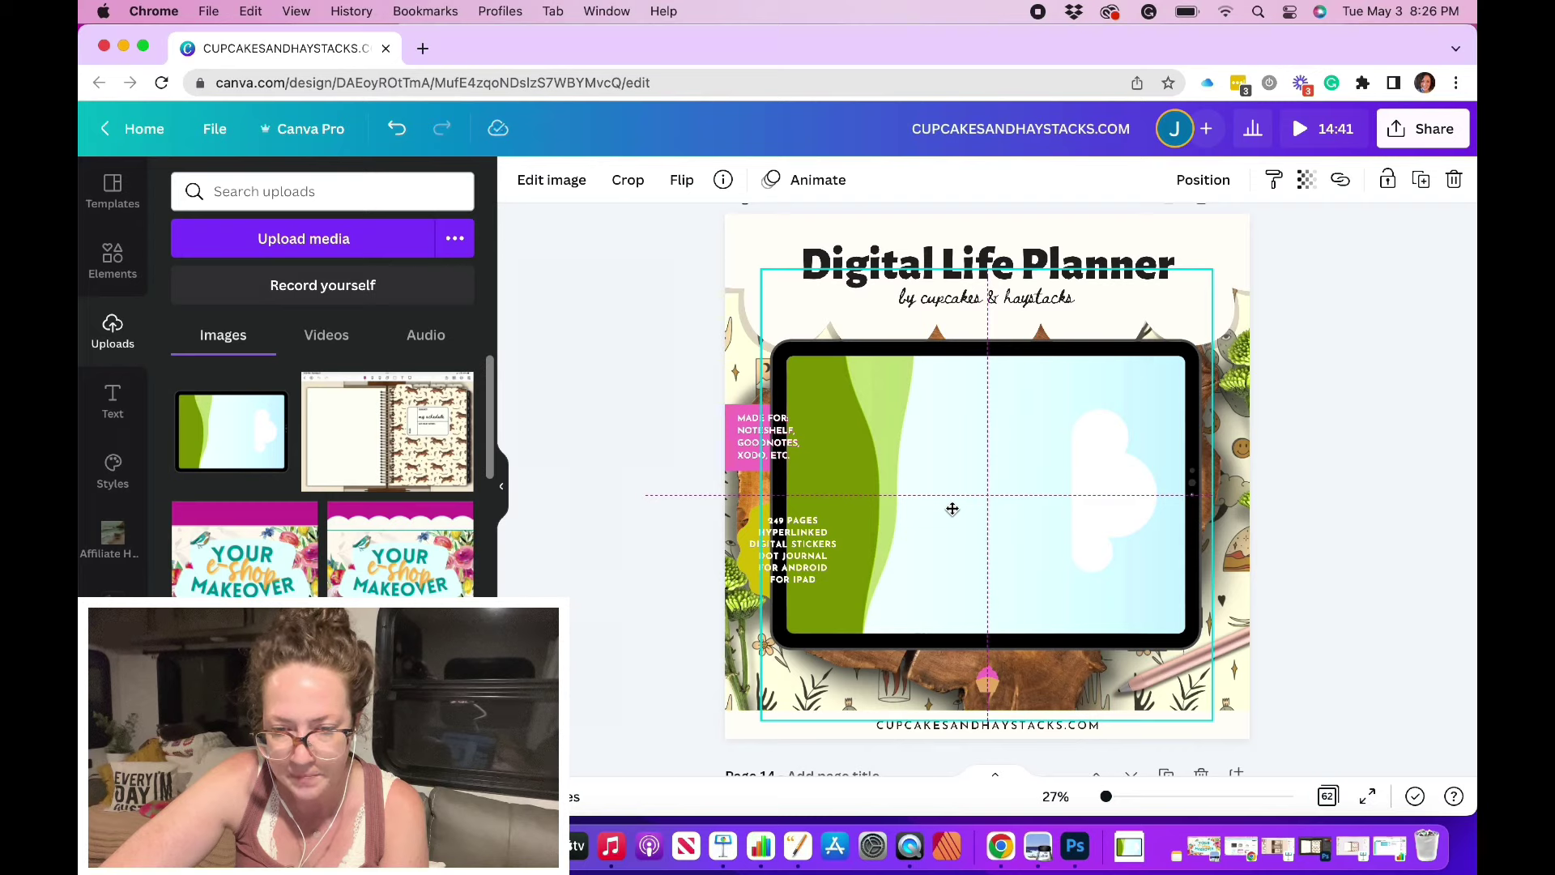
drag(952, 508, 951, 511)
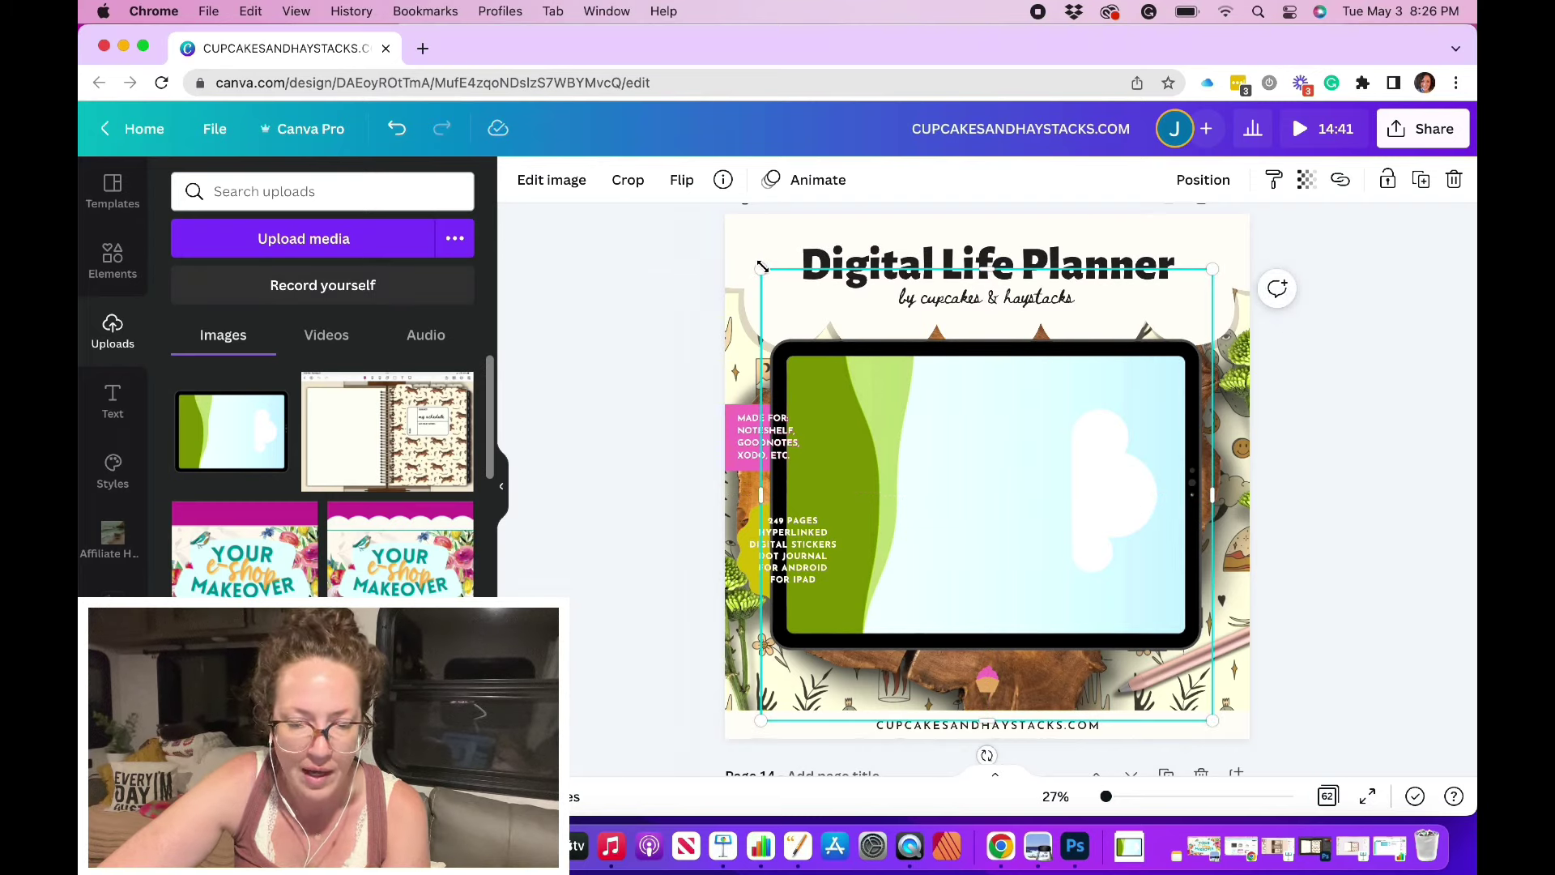
drag(762, 267, 756, 264)
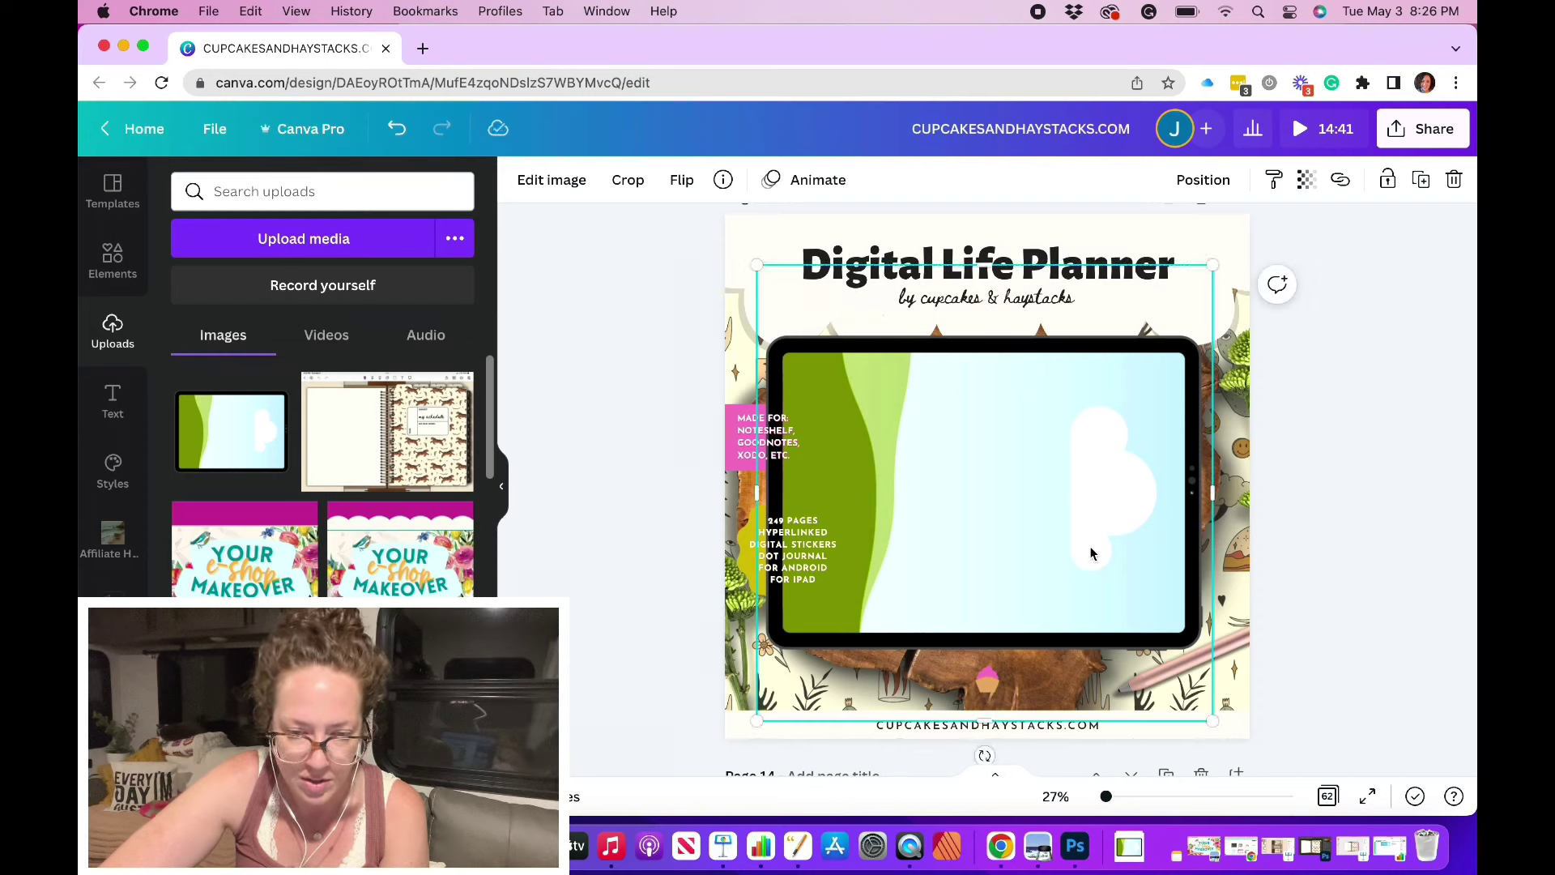
drag(1090, 553, 1093, 549)
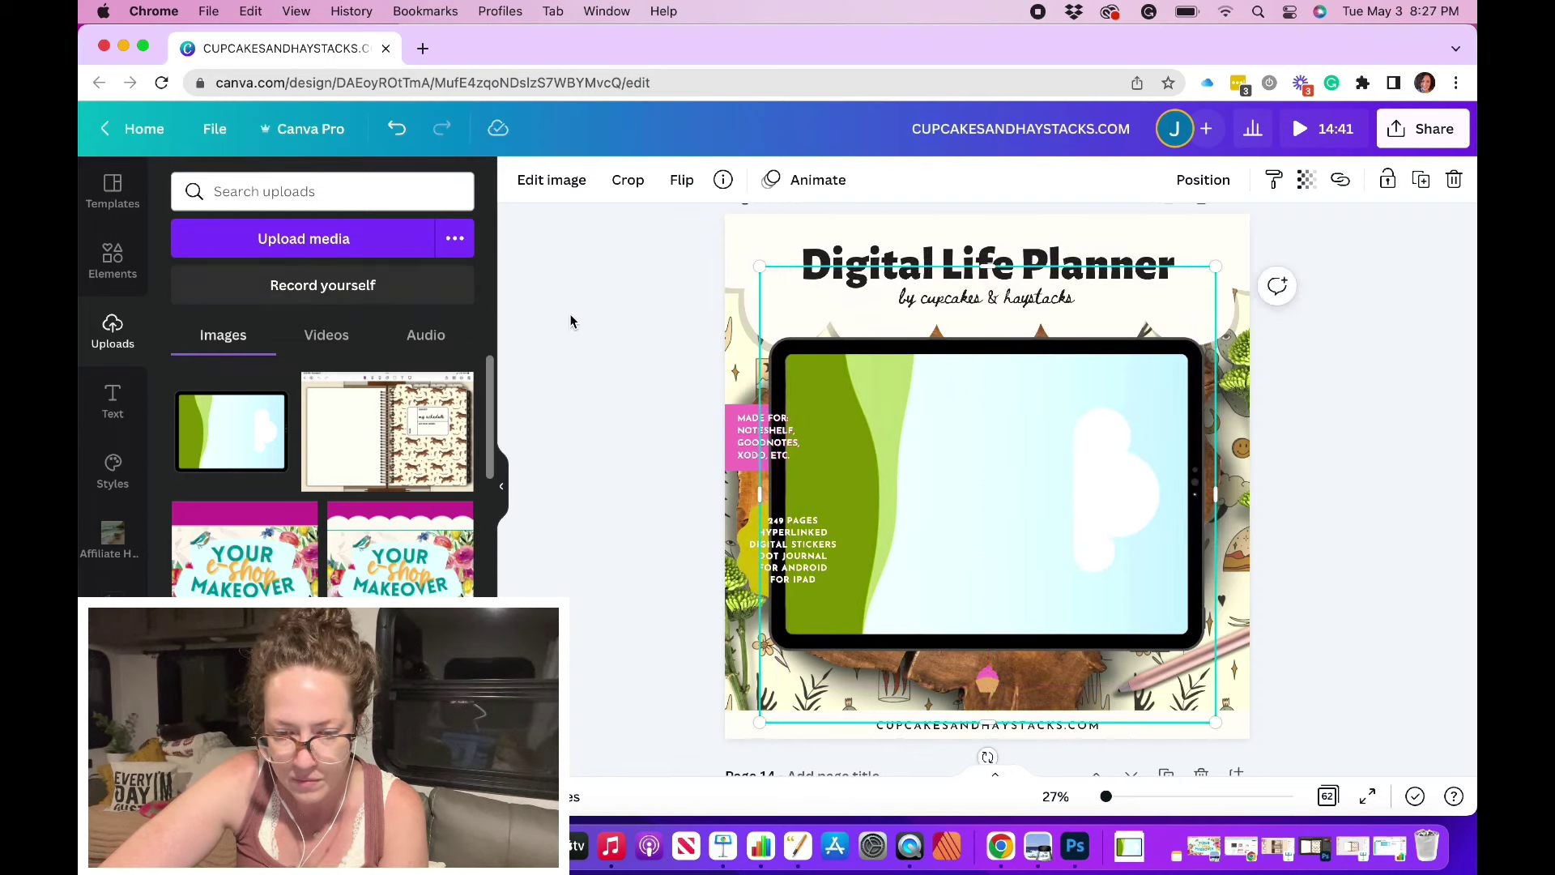
Give the tablet image a drop shadow with blur 20 and higher transparency
click(551, 185)
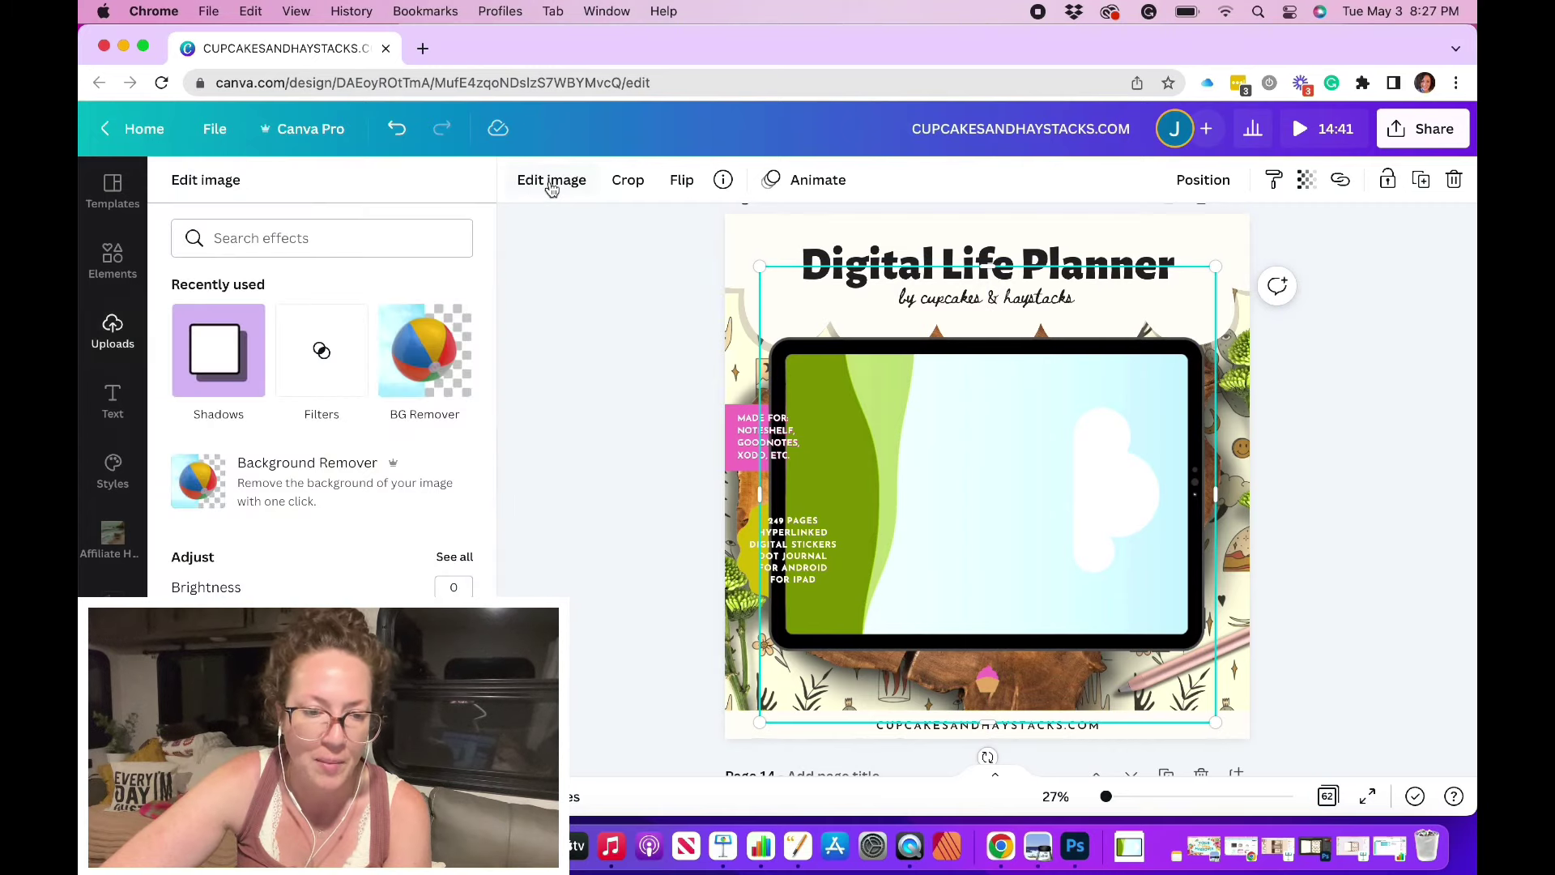
click(209, 361)
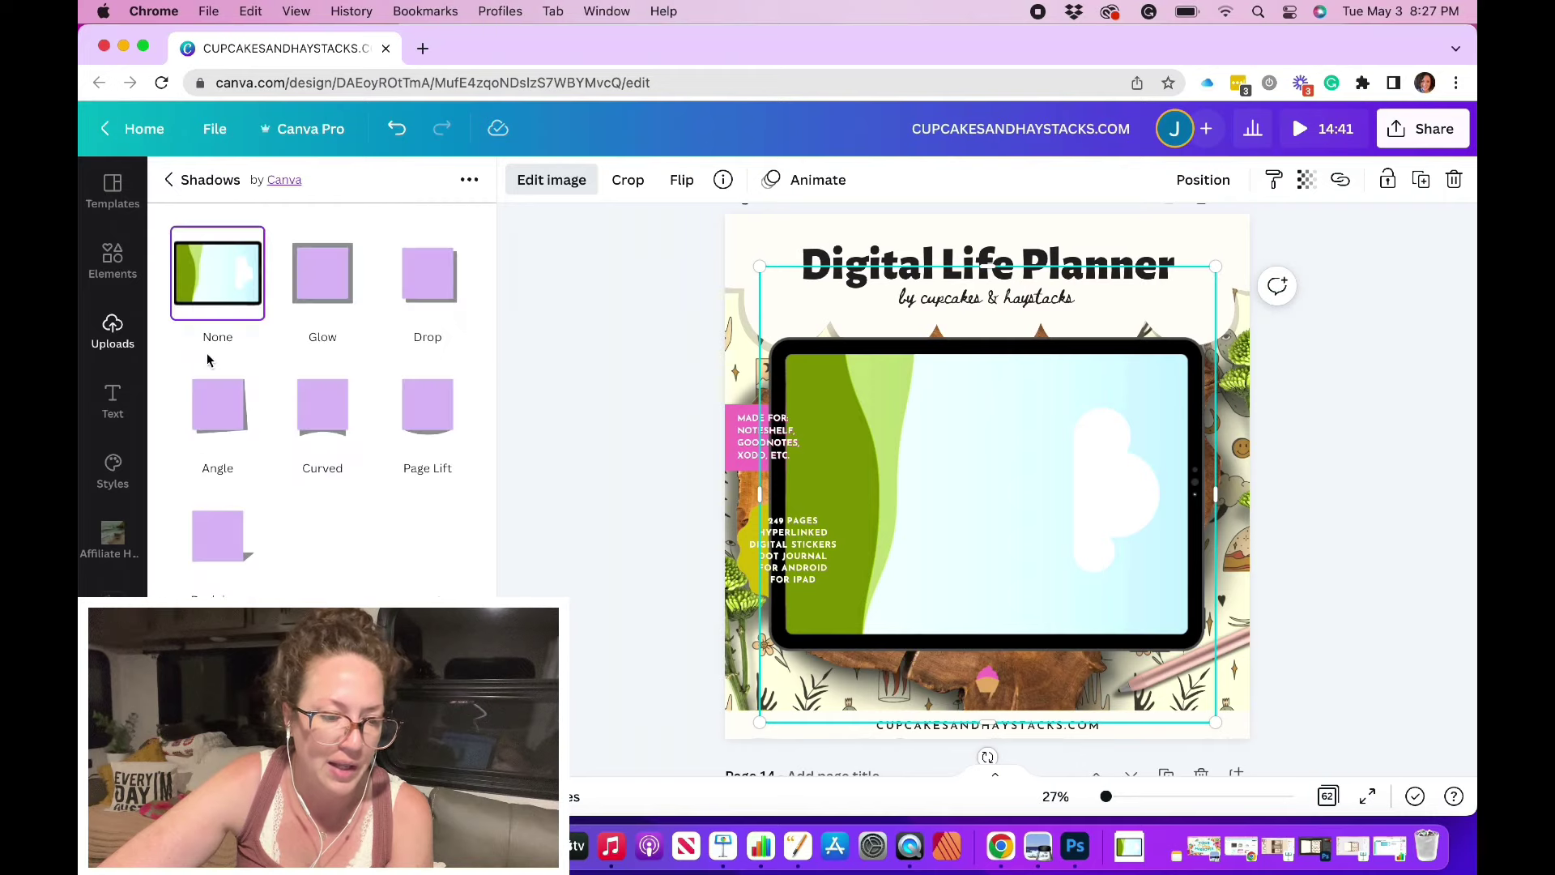
click(445, 284)
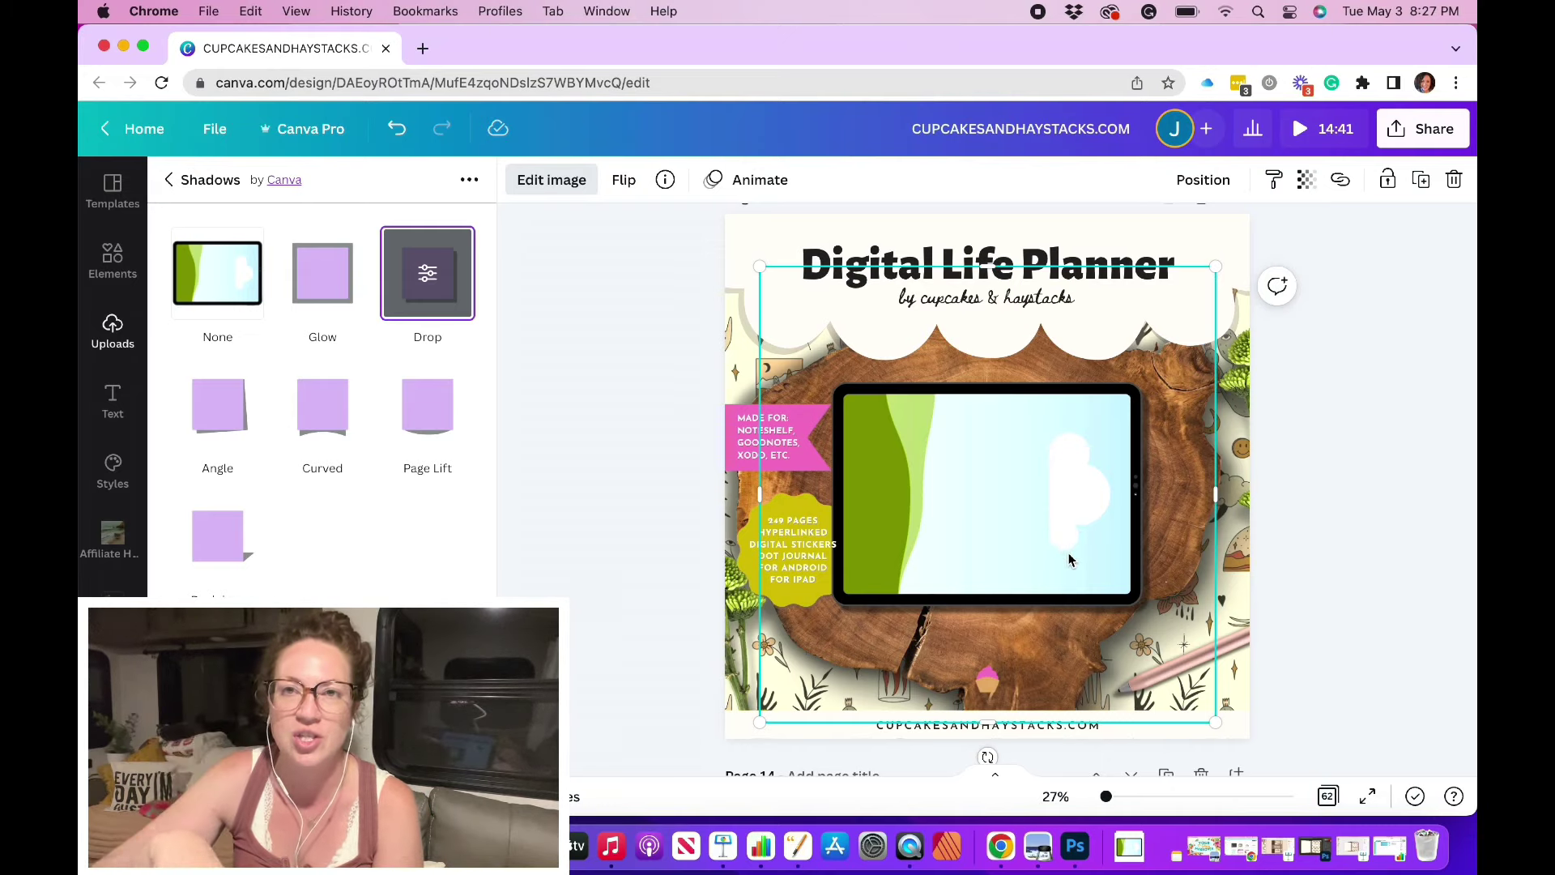
click(427, 276)
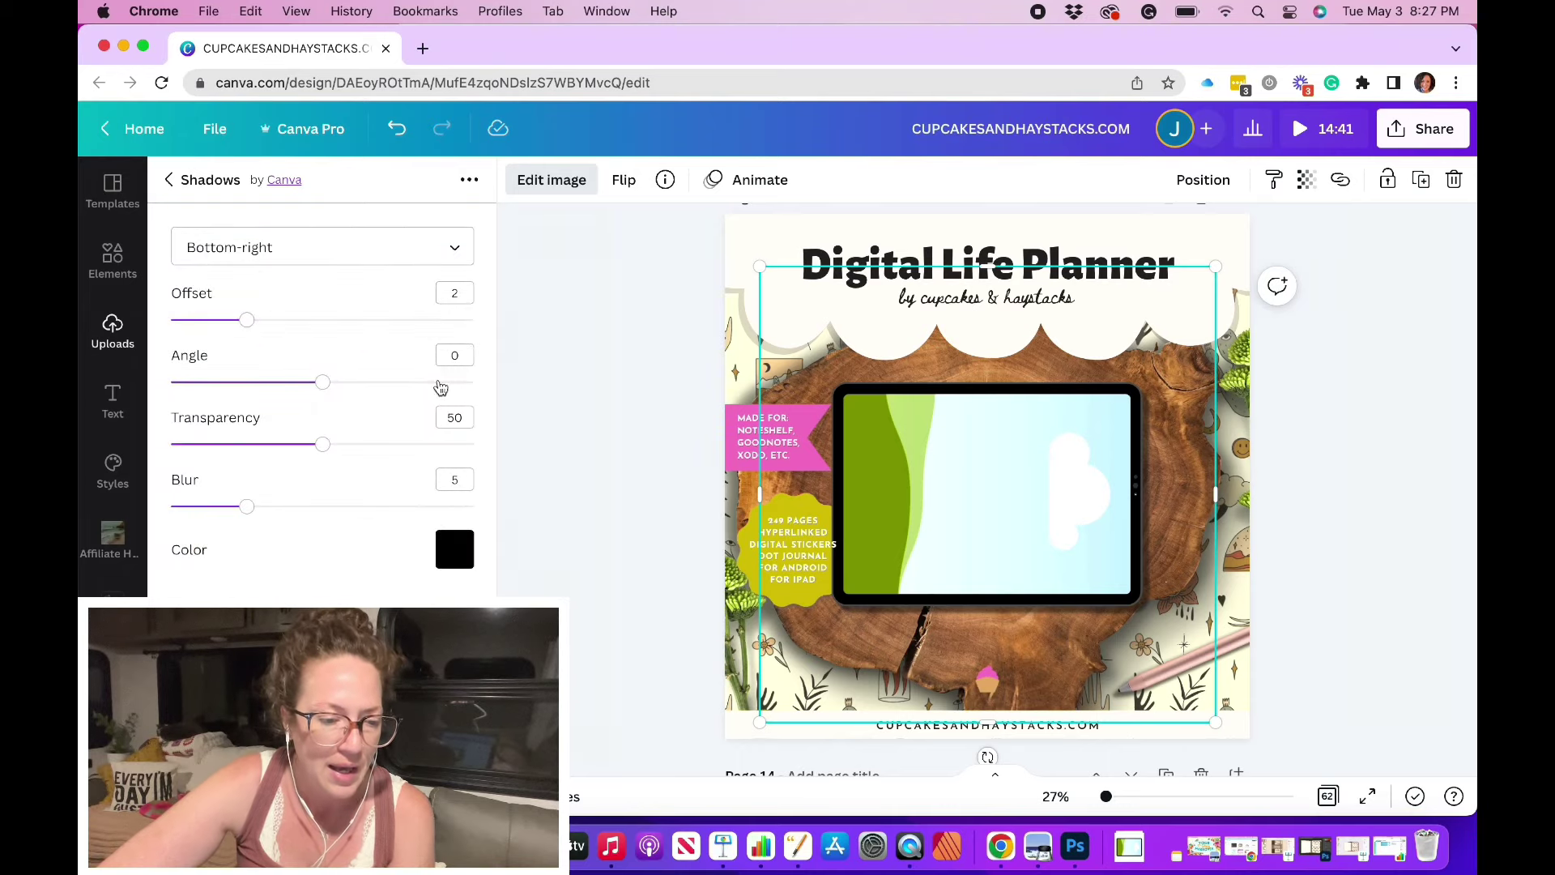
drag(250, 511, 478, 526)
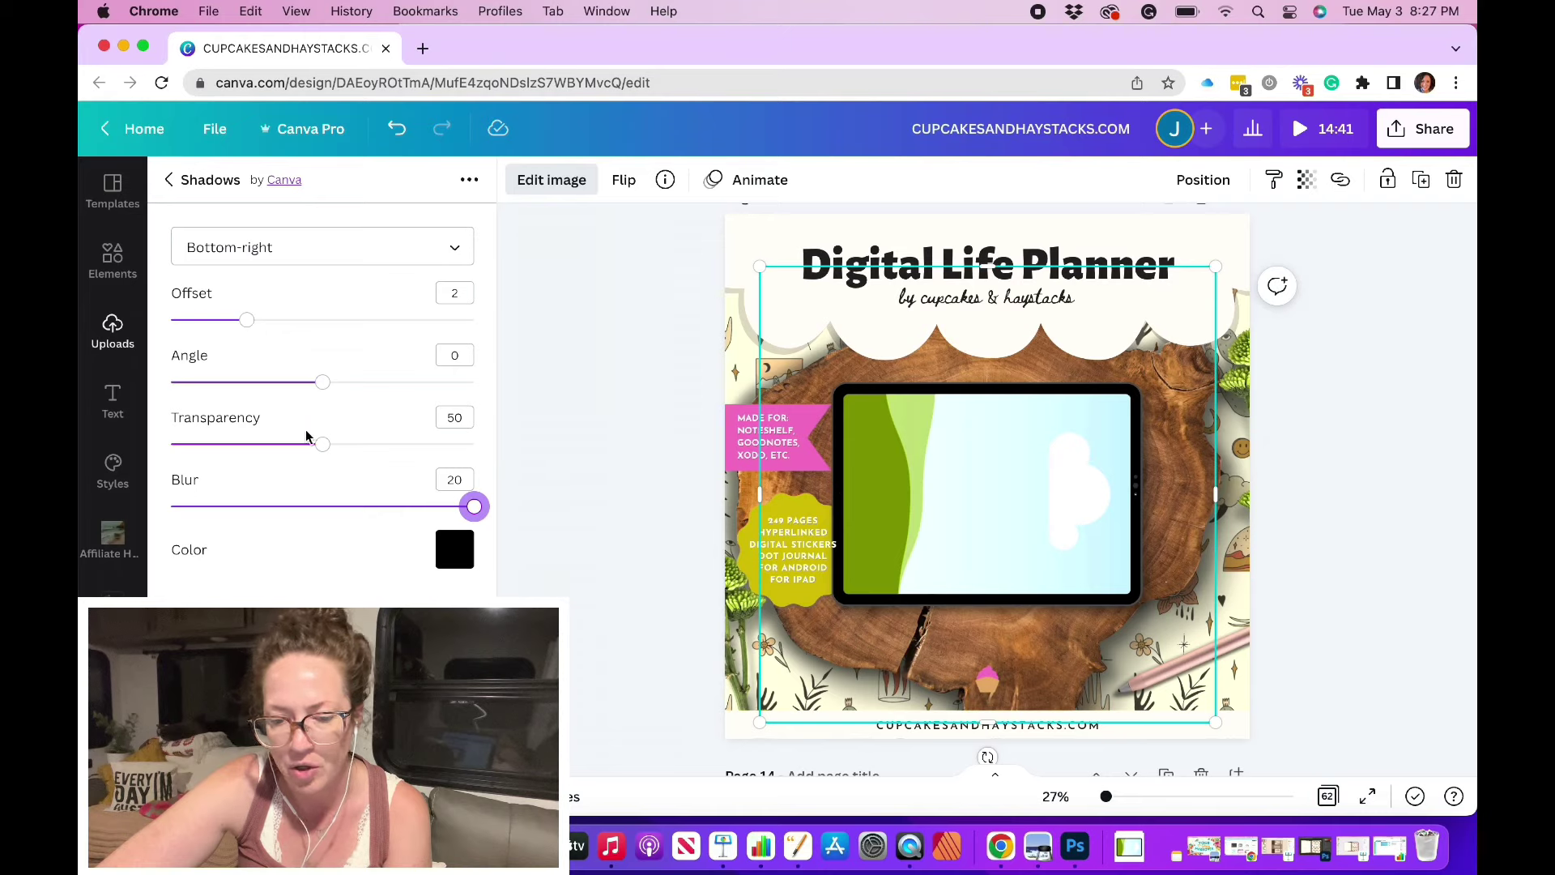
drag(322, 447, 367, 454)
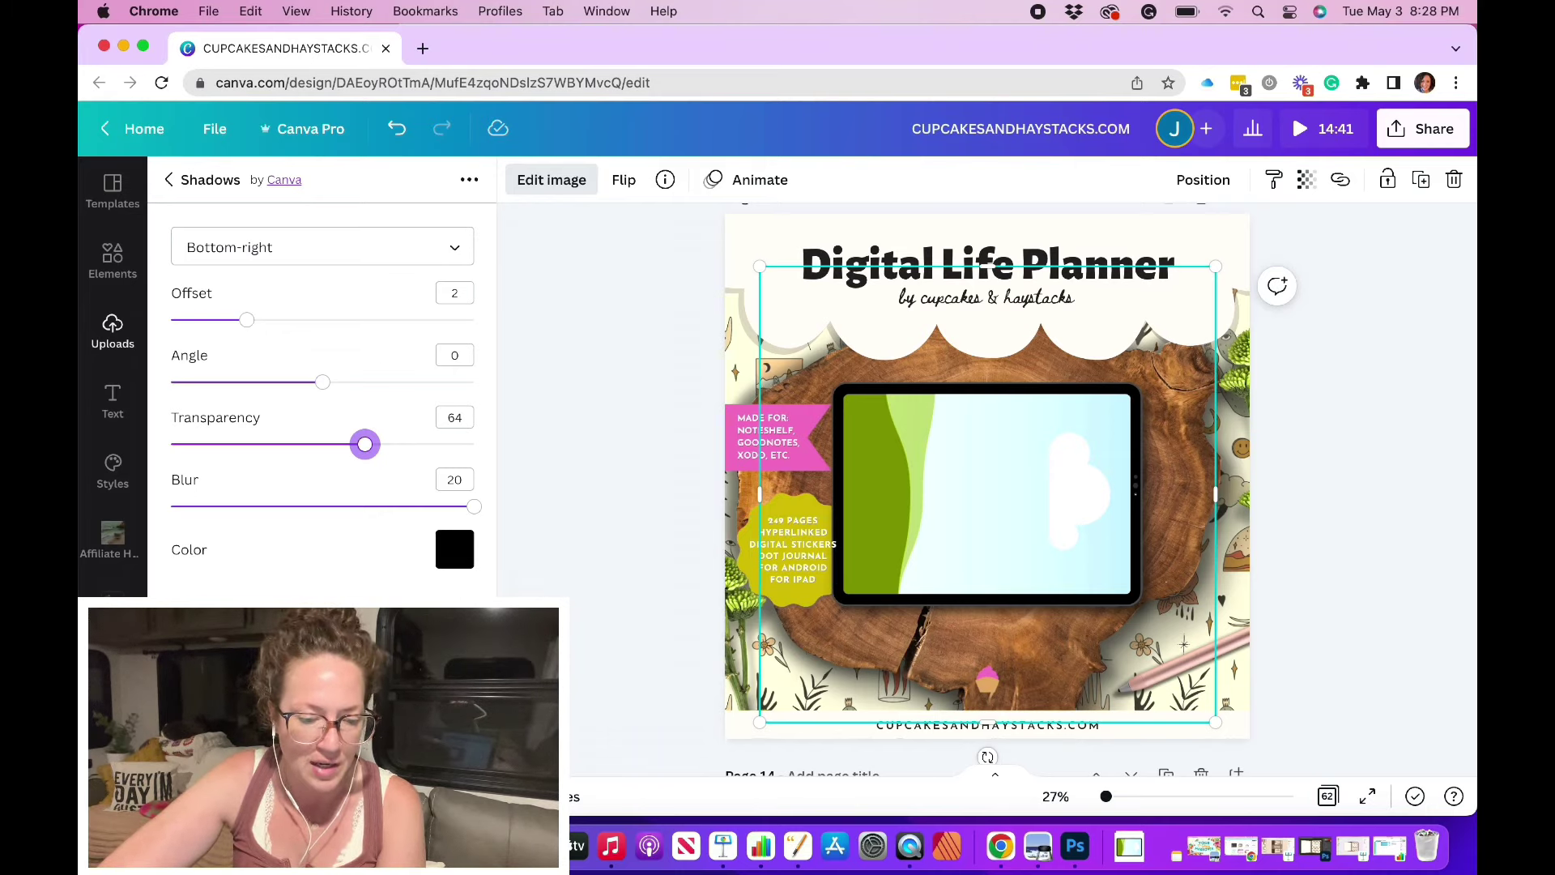
Enlarge the tablet mockup further so it covers the wood slice
key(Escape)
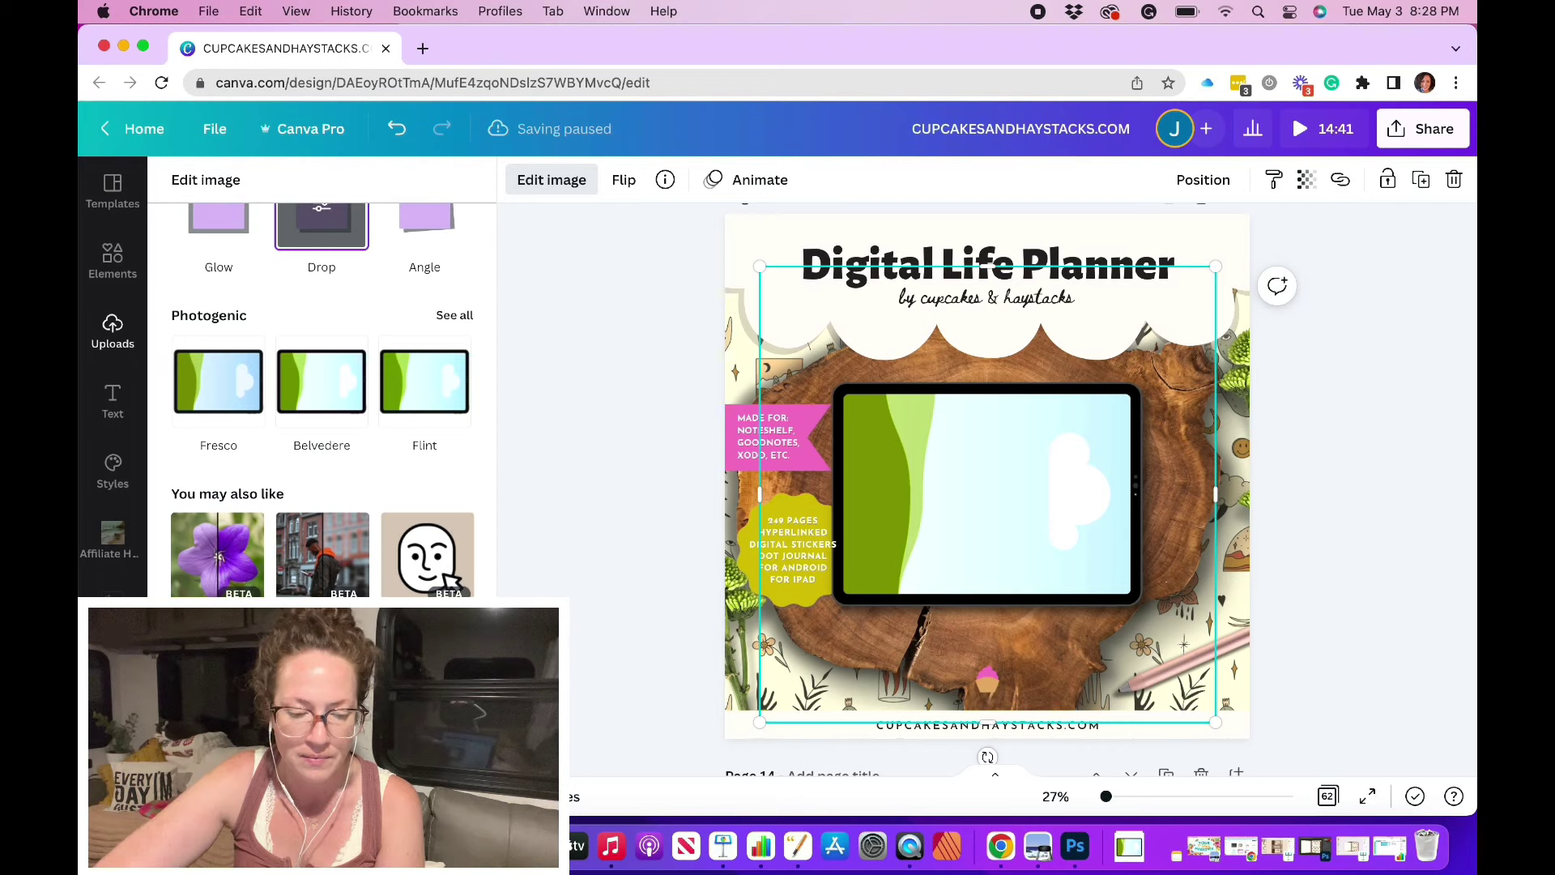
click(1163, 380)
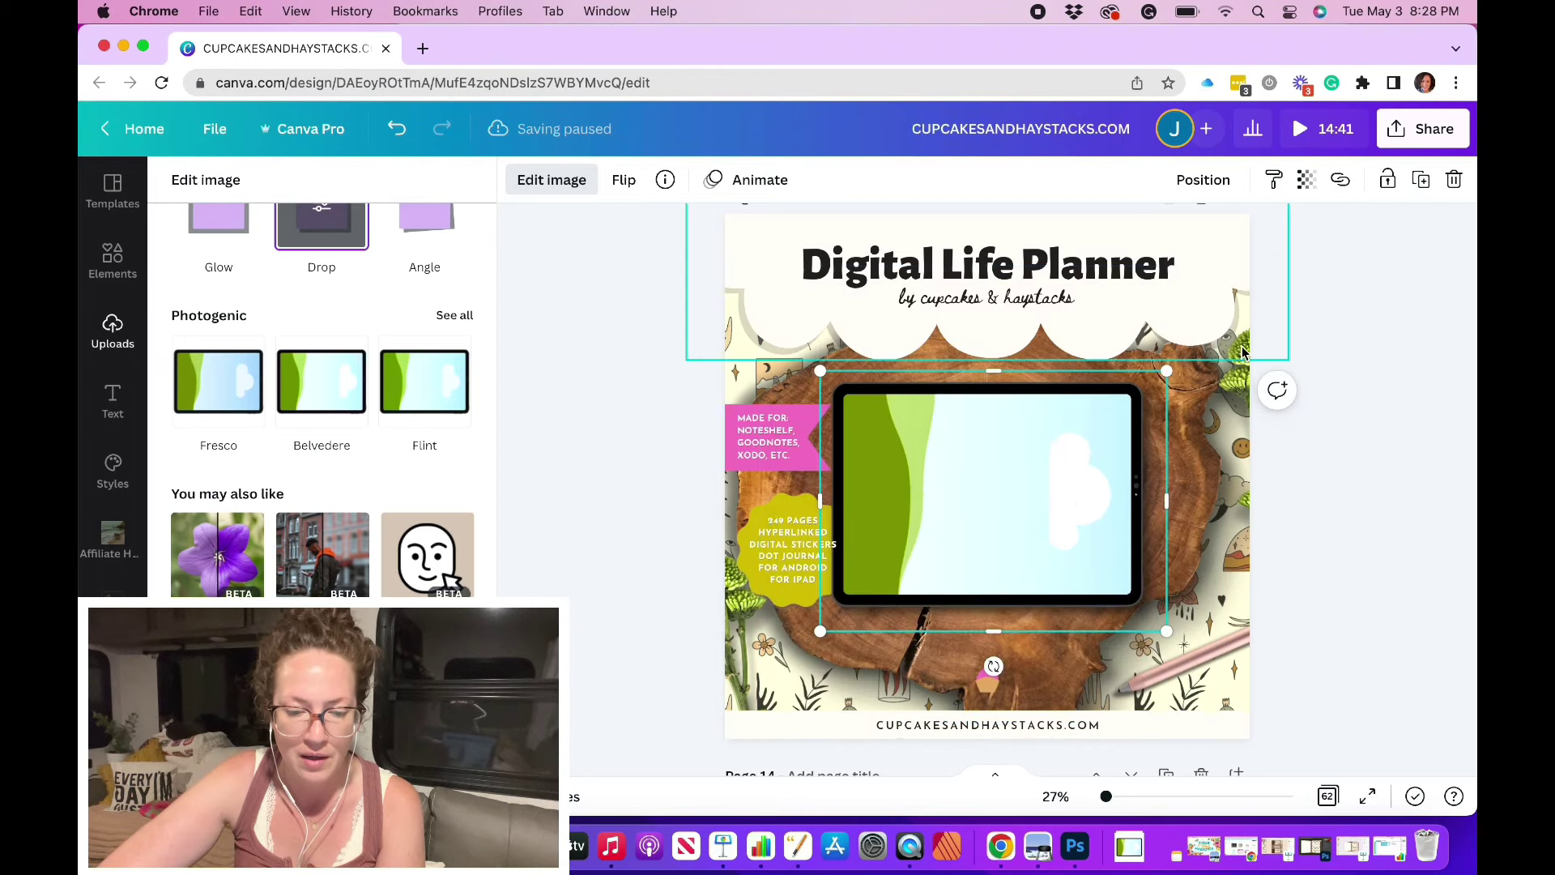
drag(1166, 377, 1228, 310)
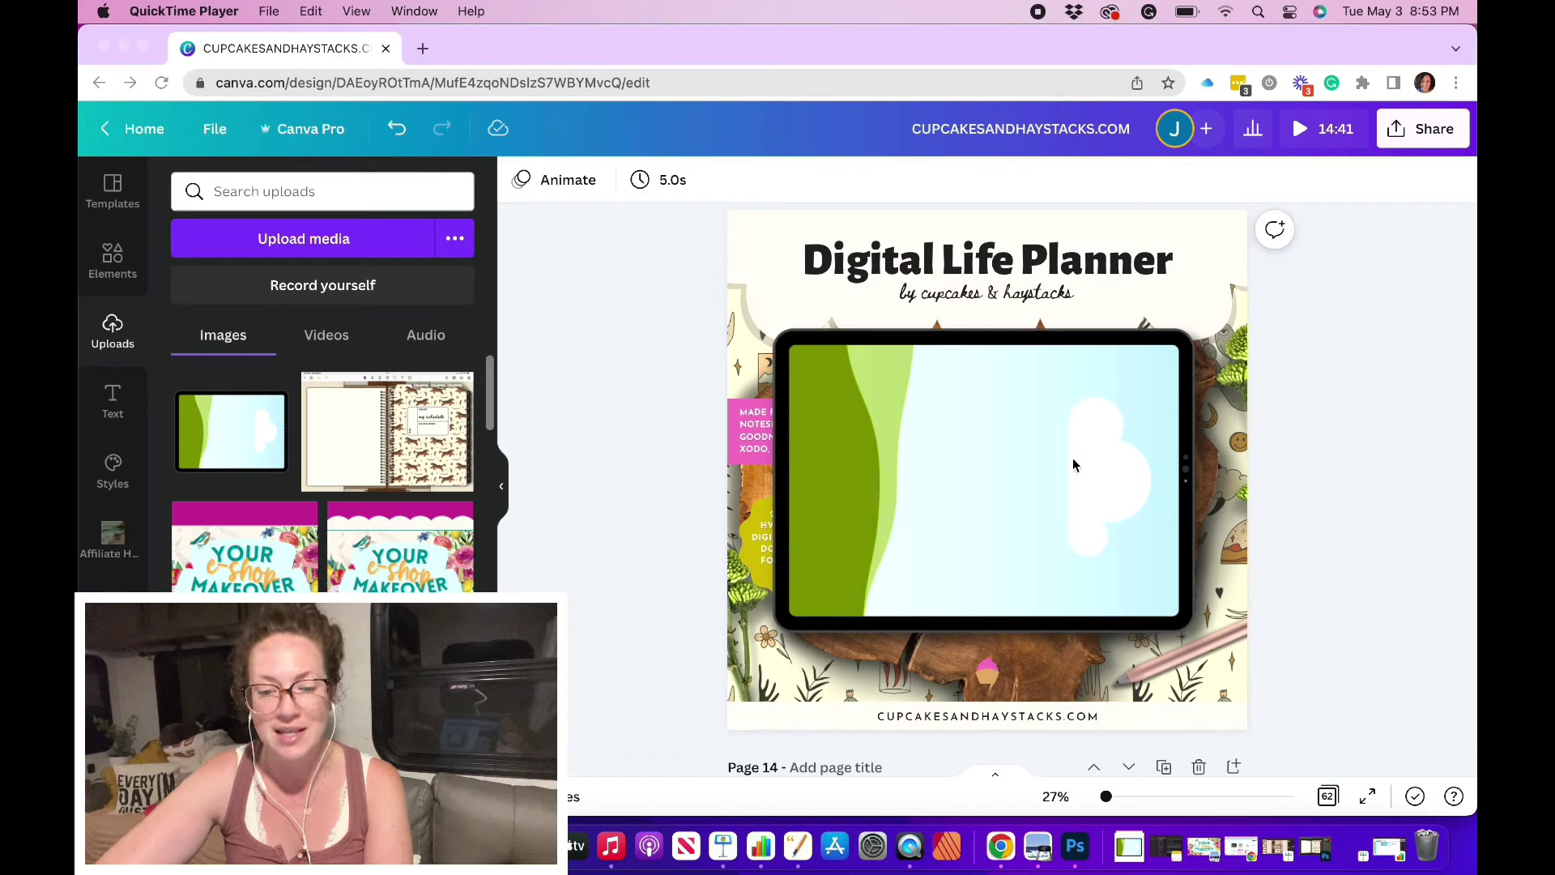
Search the Elements Frames library for 'ipad' frames
click(118, 261)
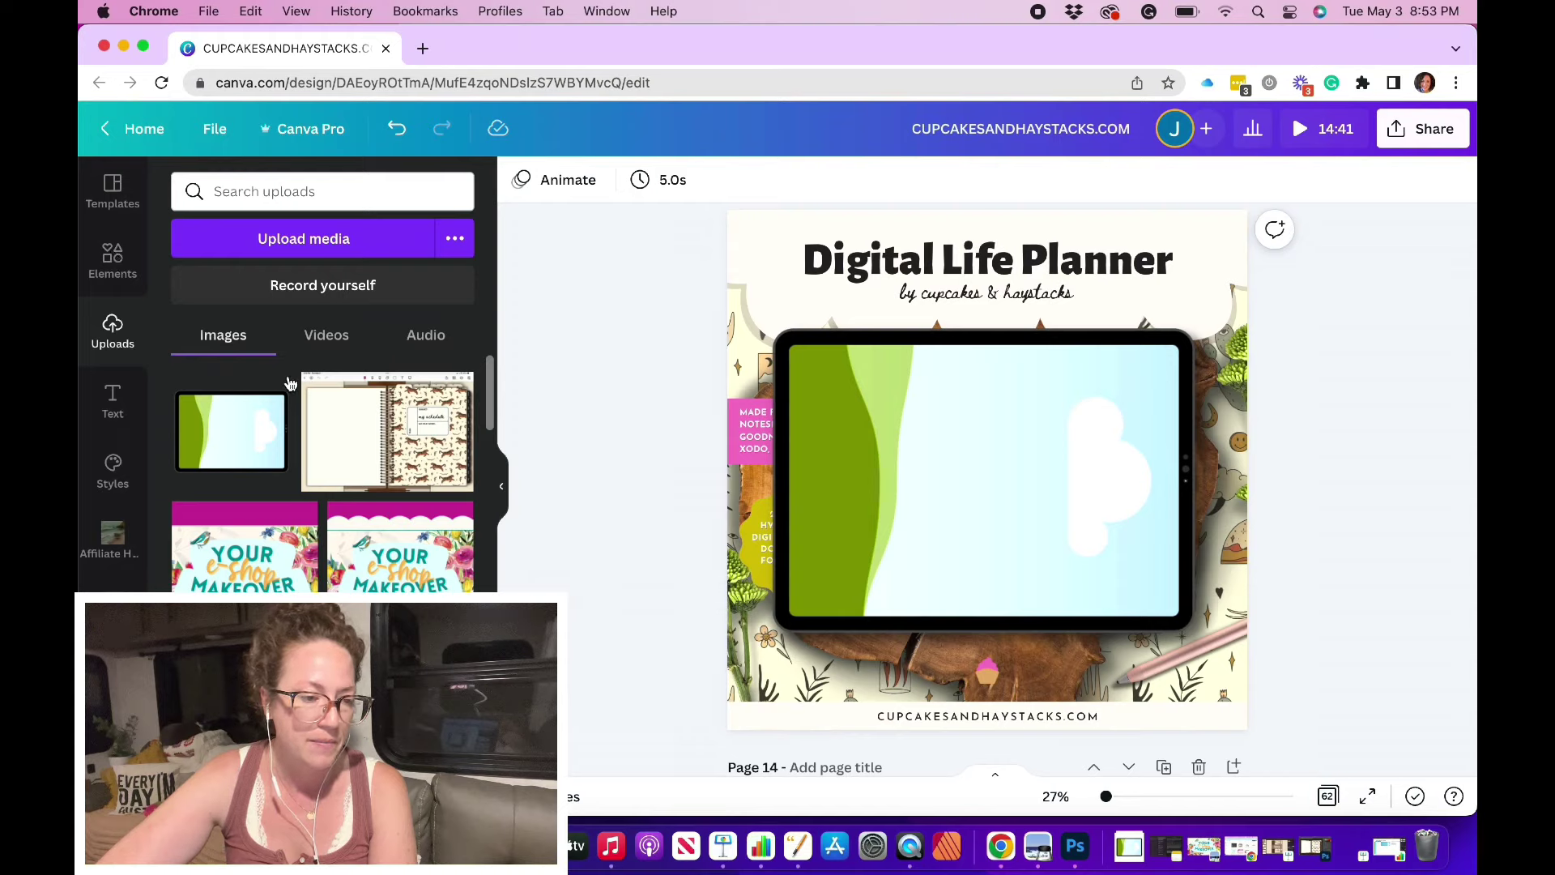
click(111, 263)
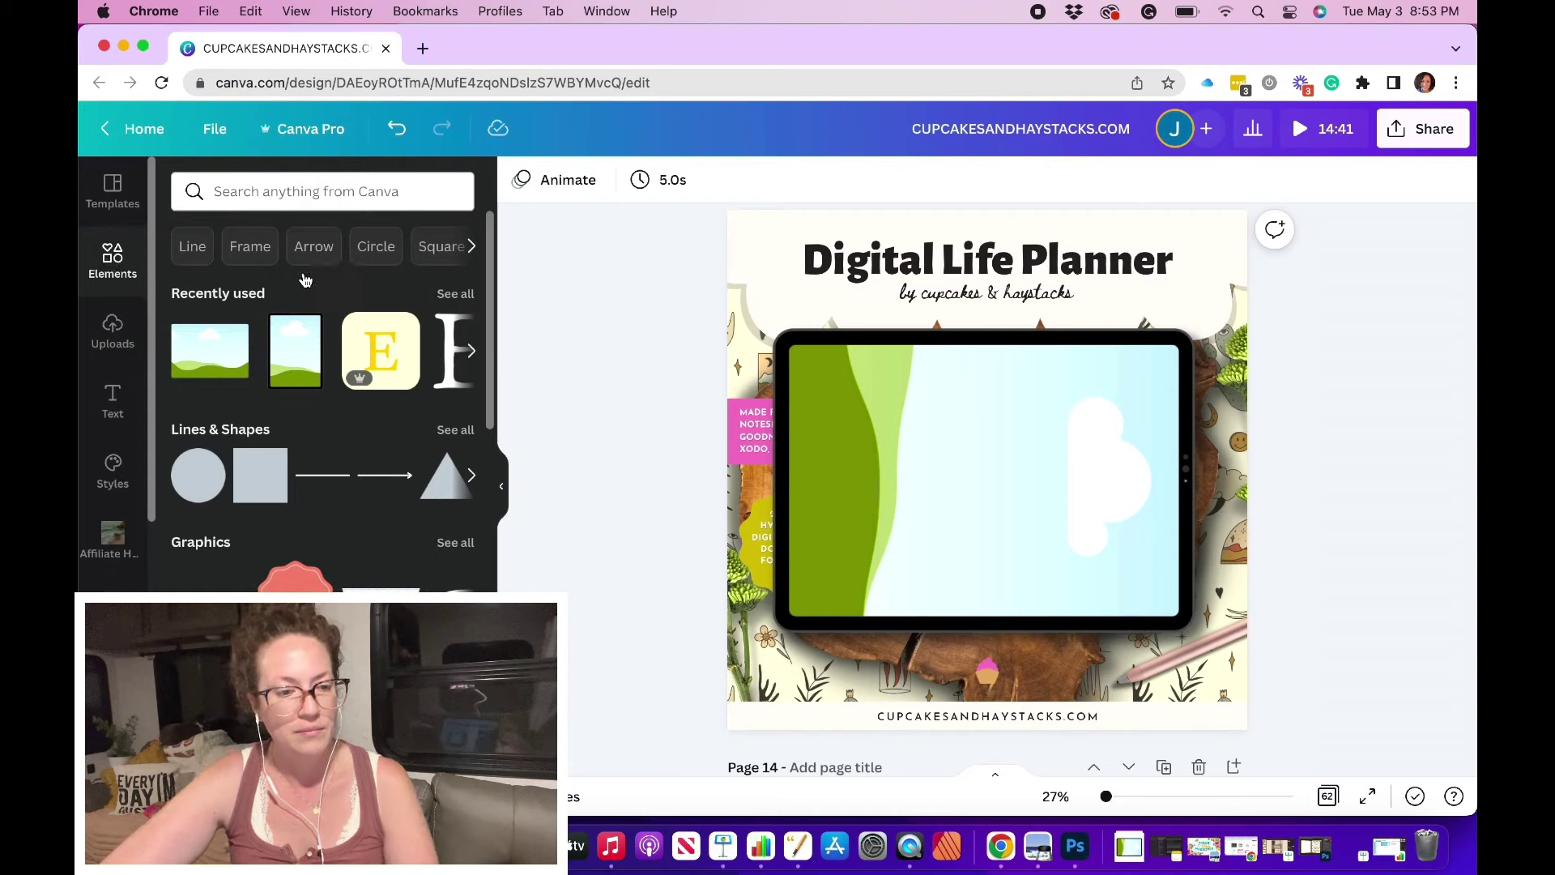
scroll(306, 425, down, 5)
scroll(306, 425, down, 3)
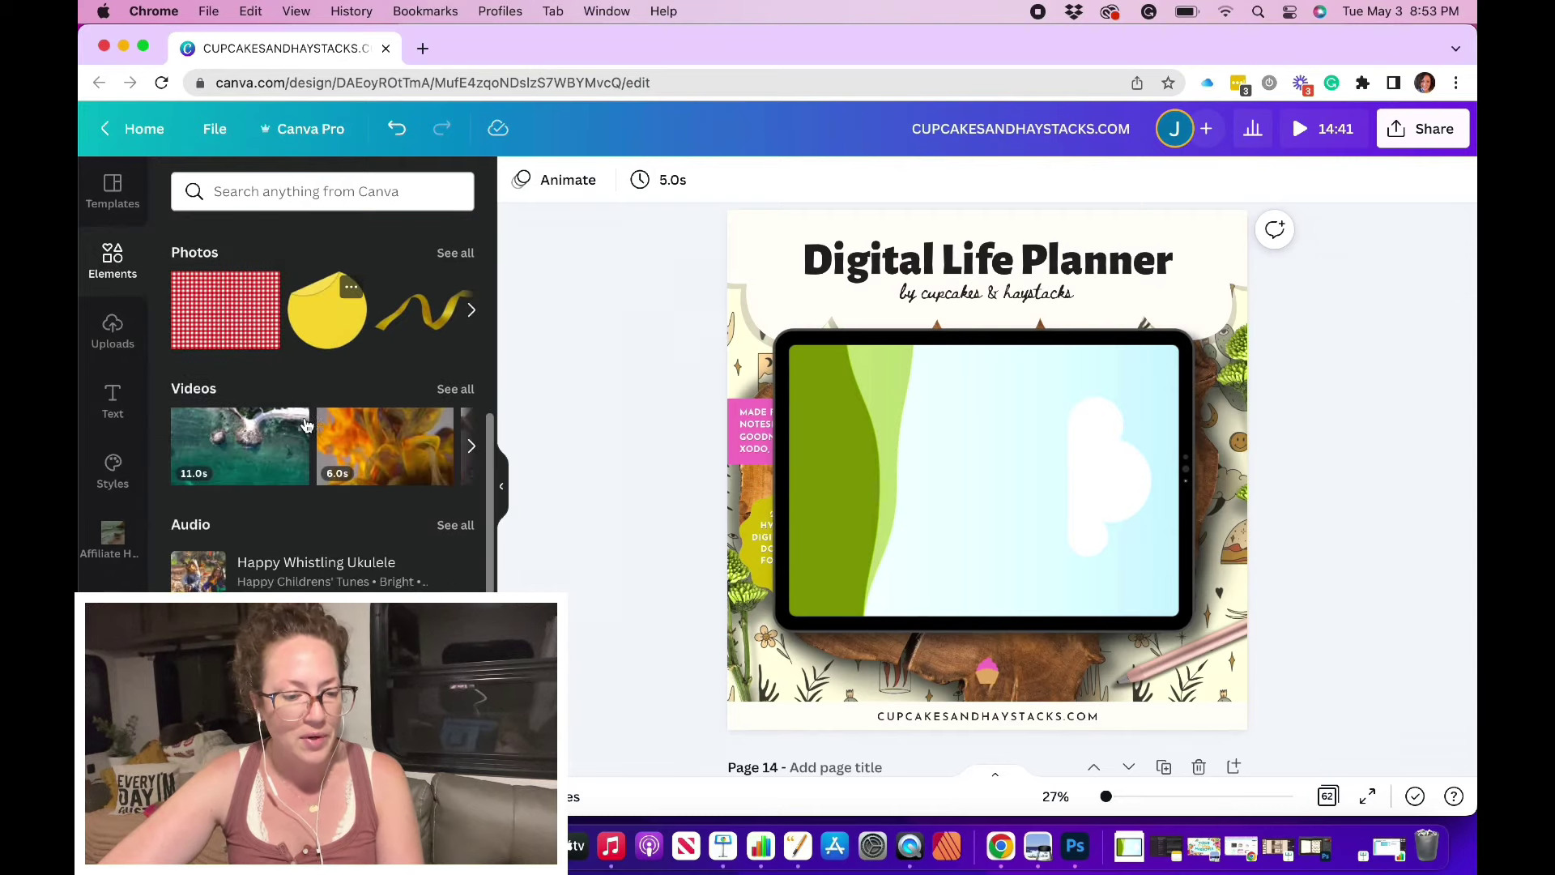
scroll(306, 425, down, 5)
scroll(305, 424, down, 2)
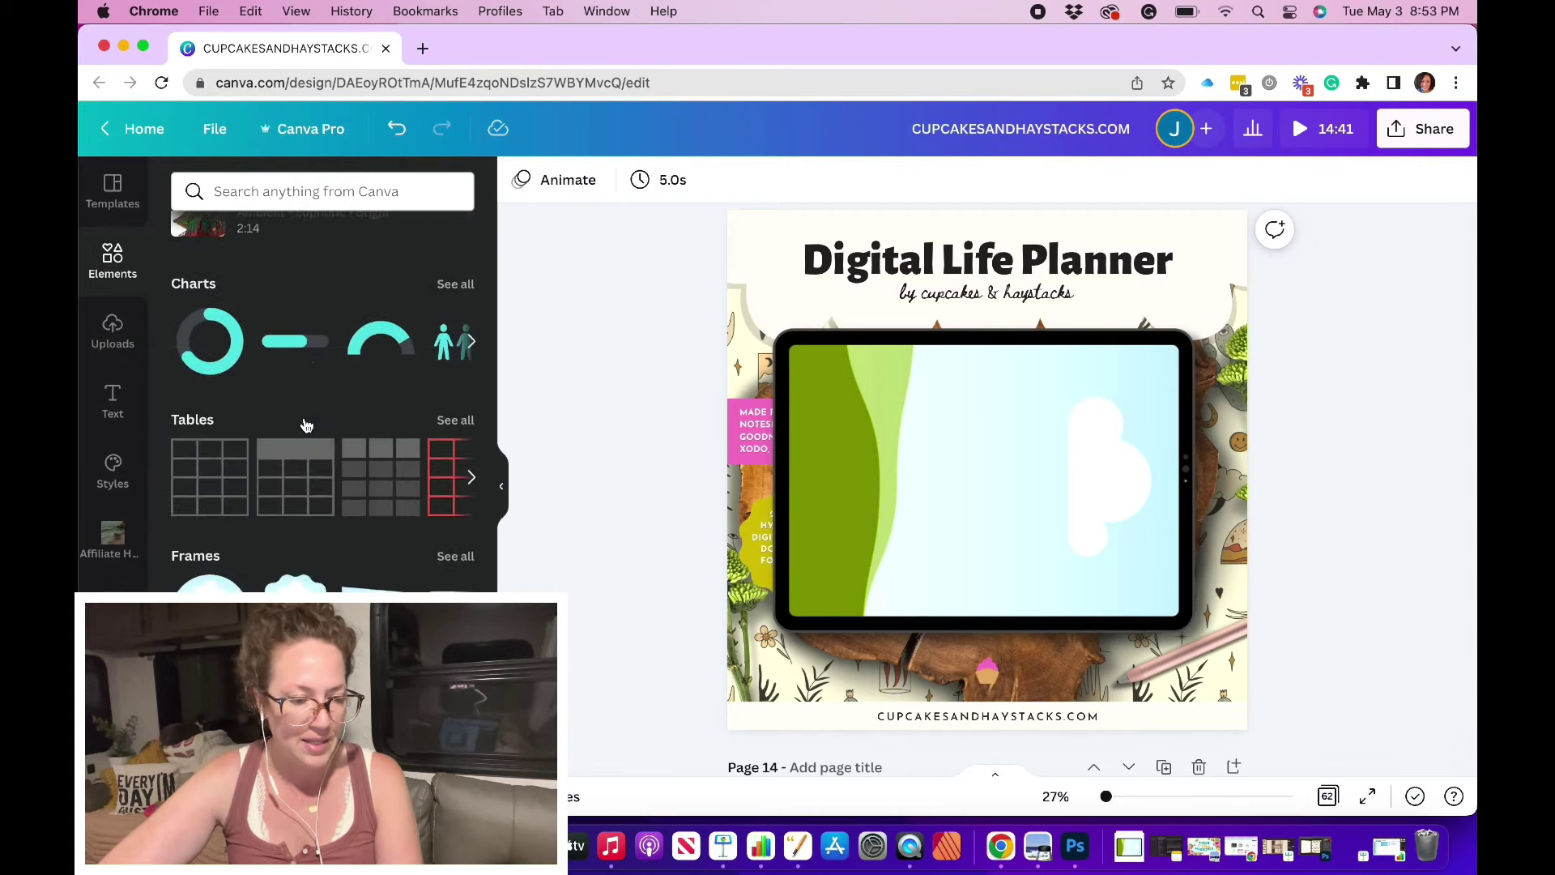
click(456, 557)
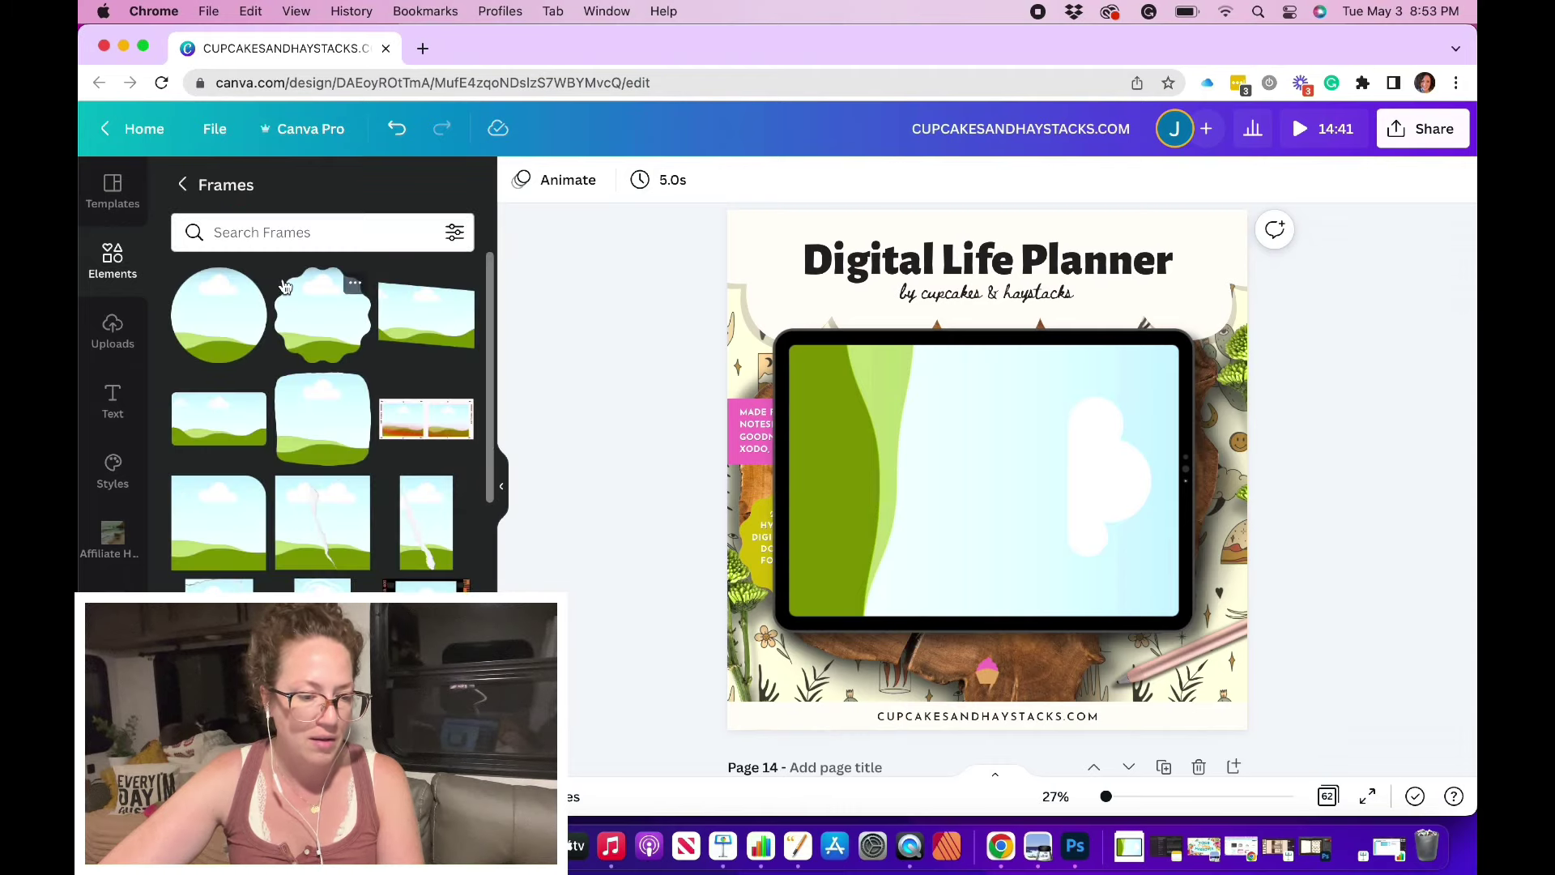
click(256, 231)
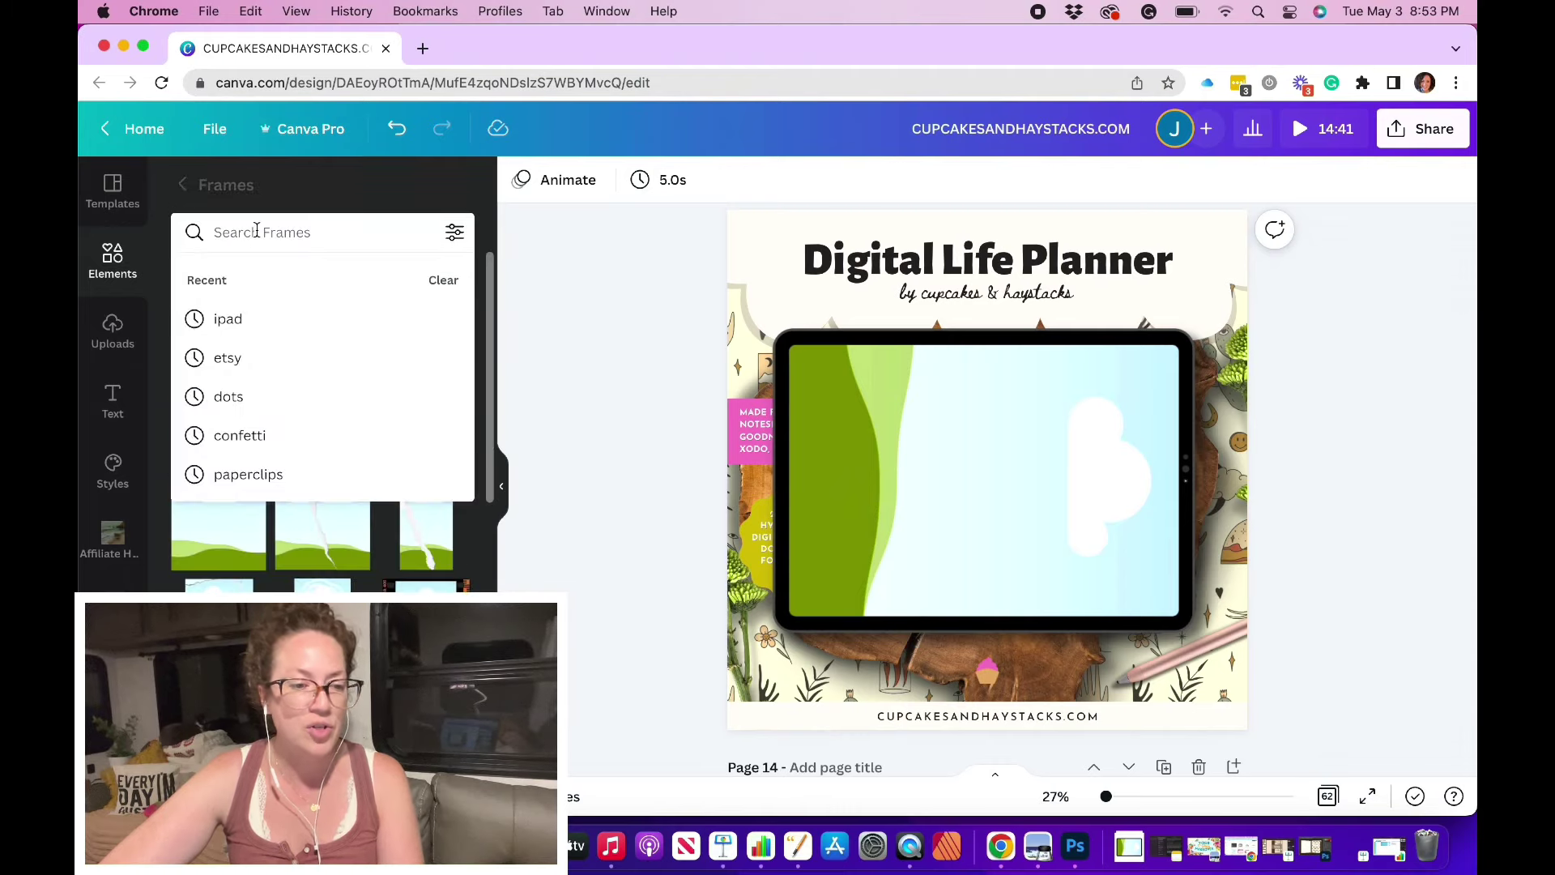
text(ipad)
key(Return)
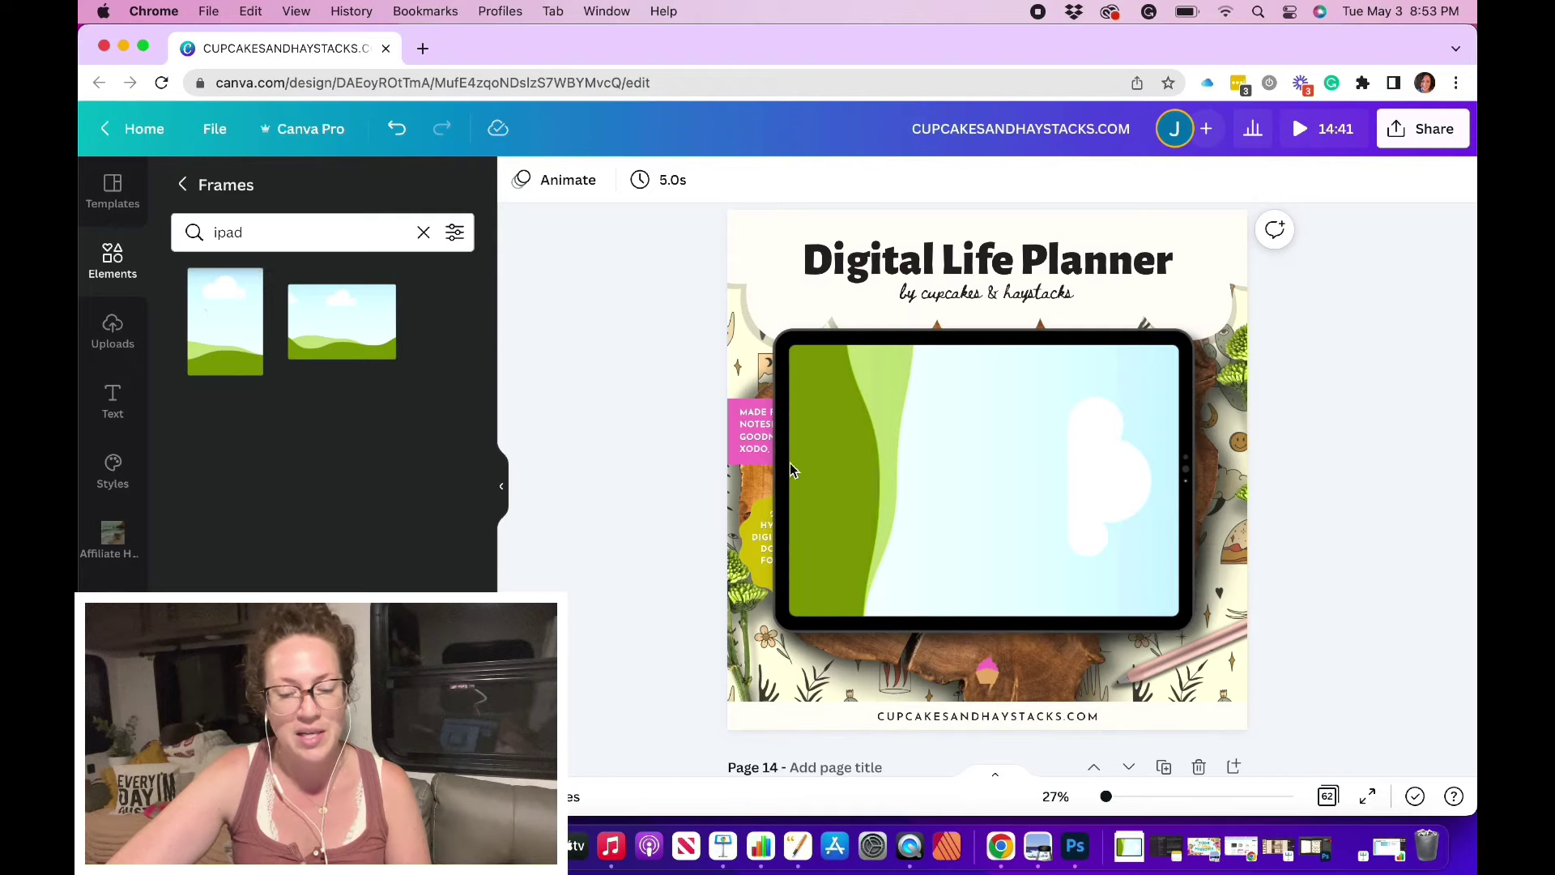
Add the landscape iPad frame and move and enlarge it over the iPad's screen
click(347, 325)
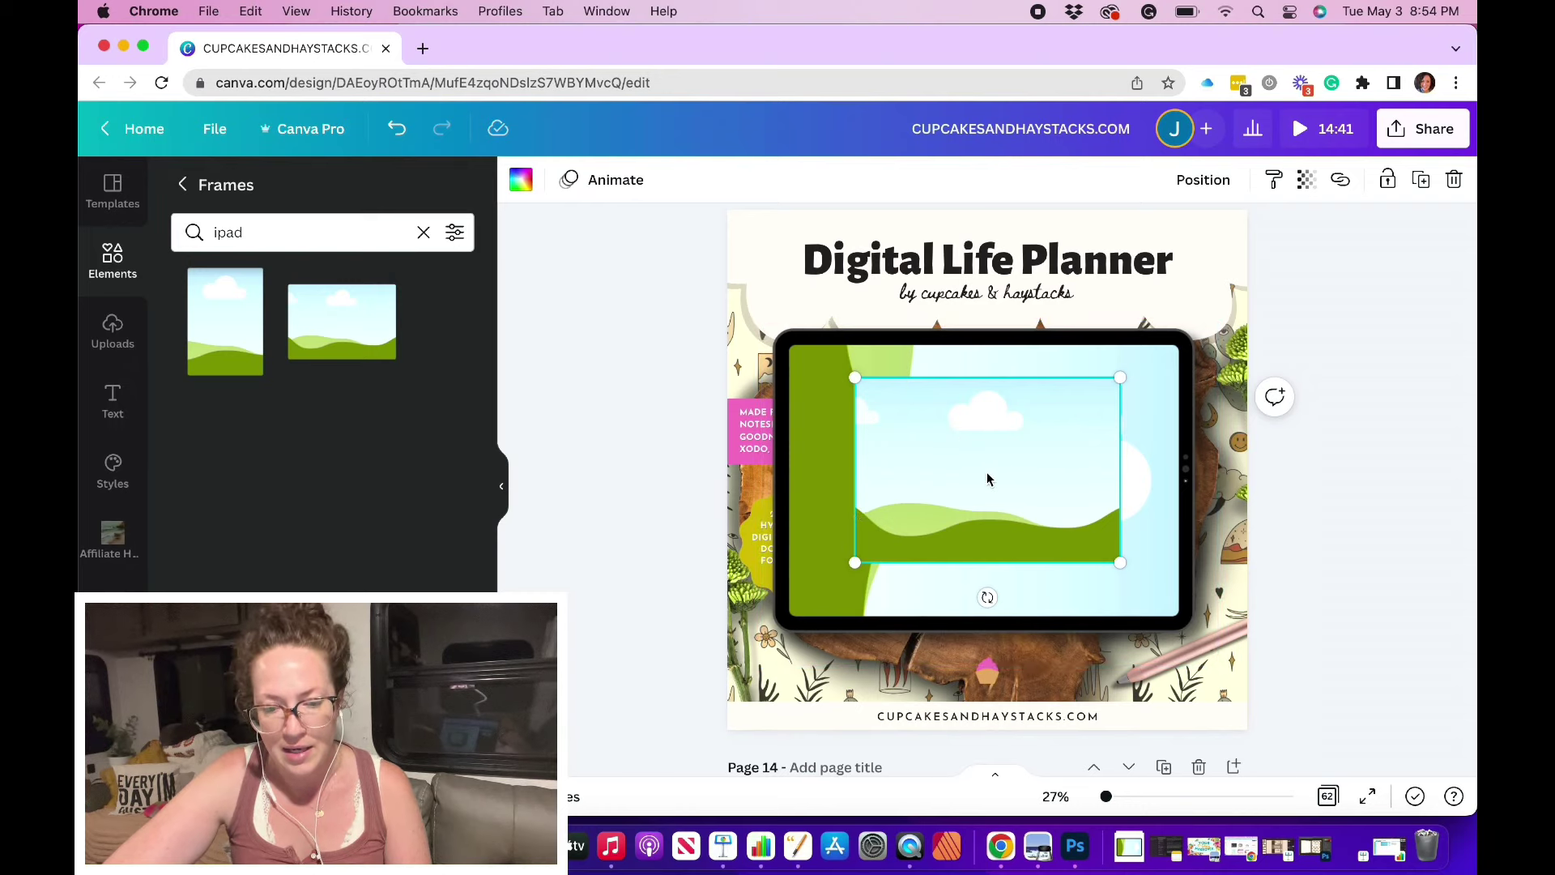
mouse_move(940, 455)
mouse_down()
mouse_move(910, 451)
mouse_move(921, 440)
mouse_up()
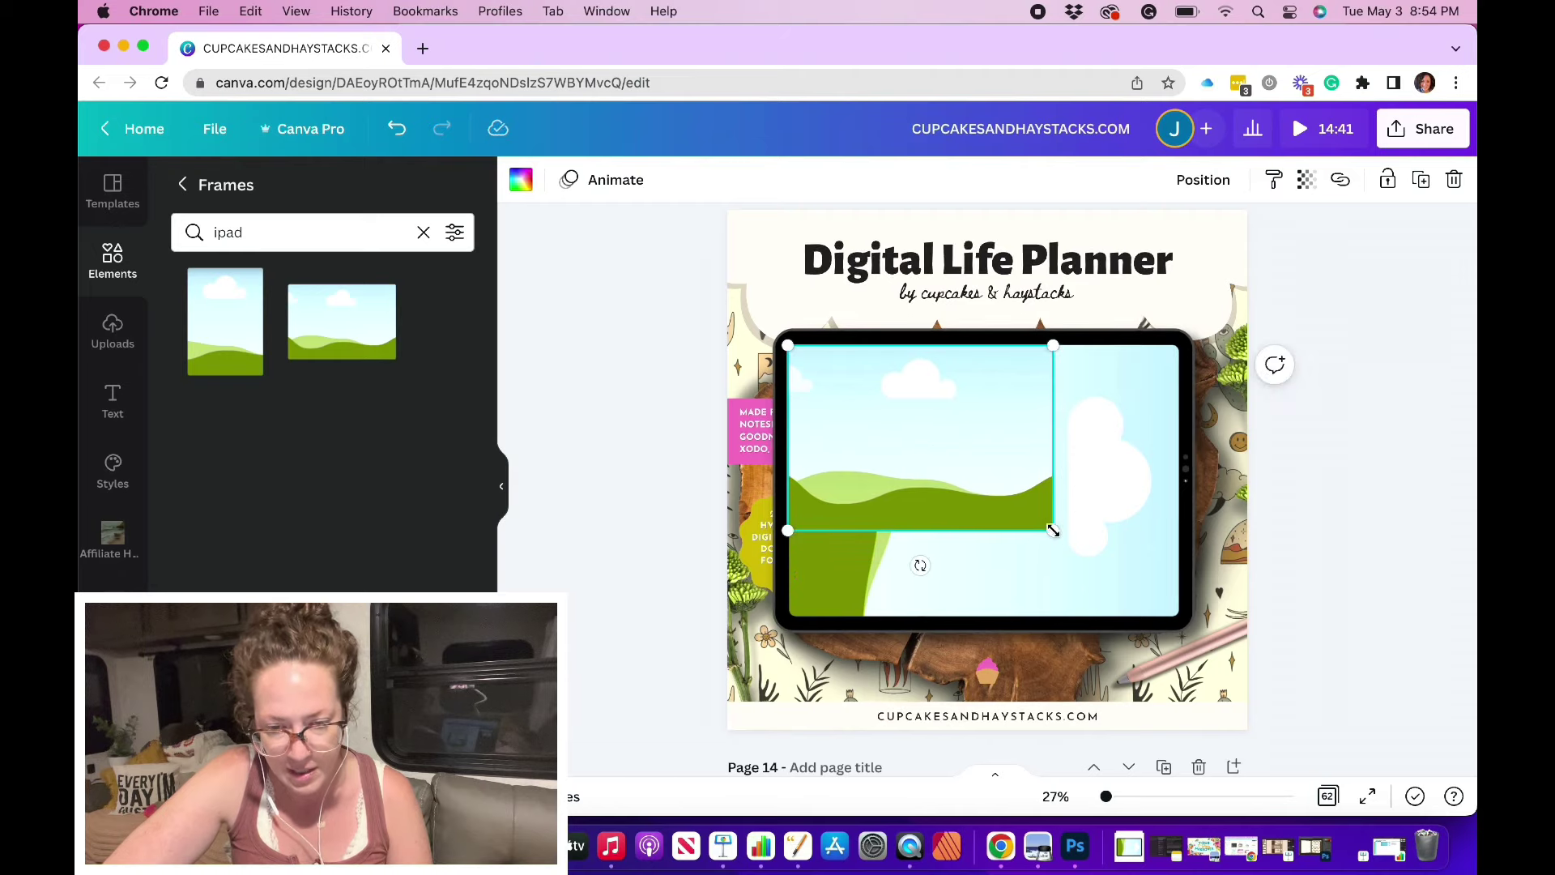
drag(1052, 530, 1187, 603)
scroll(1056, 559, up, 2)
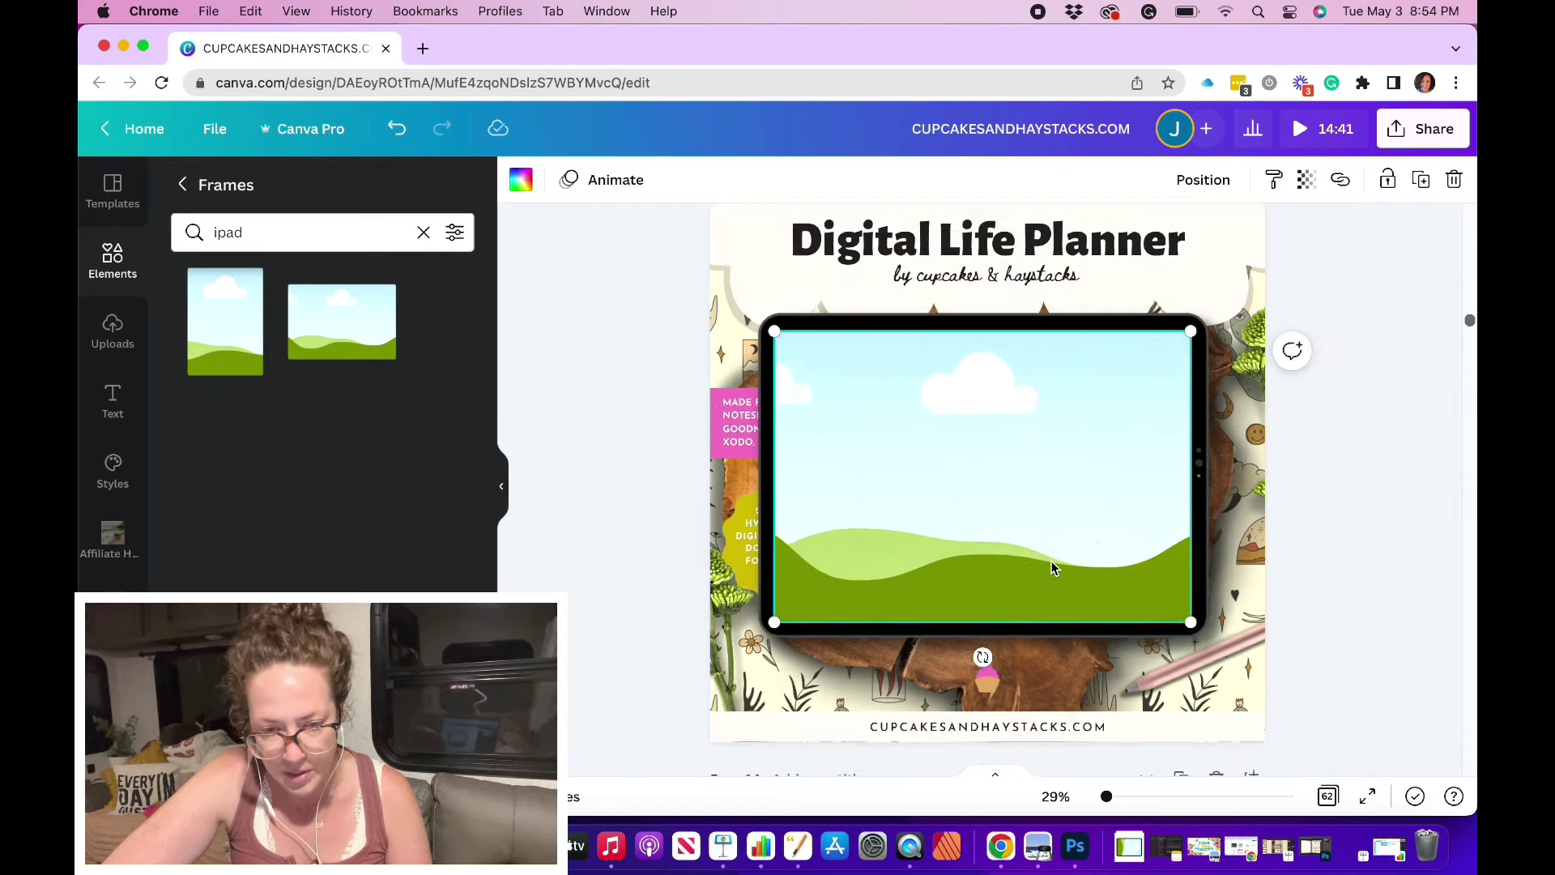
scroll(1051, 560, up, 1)
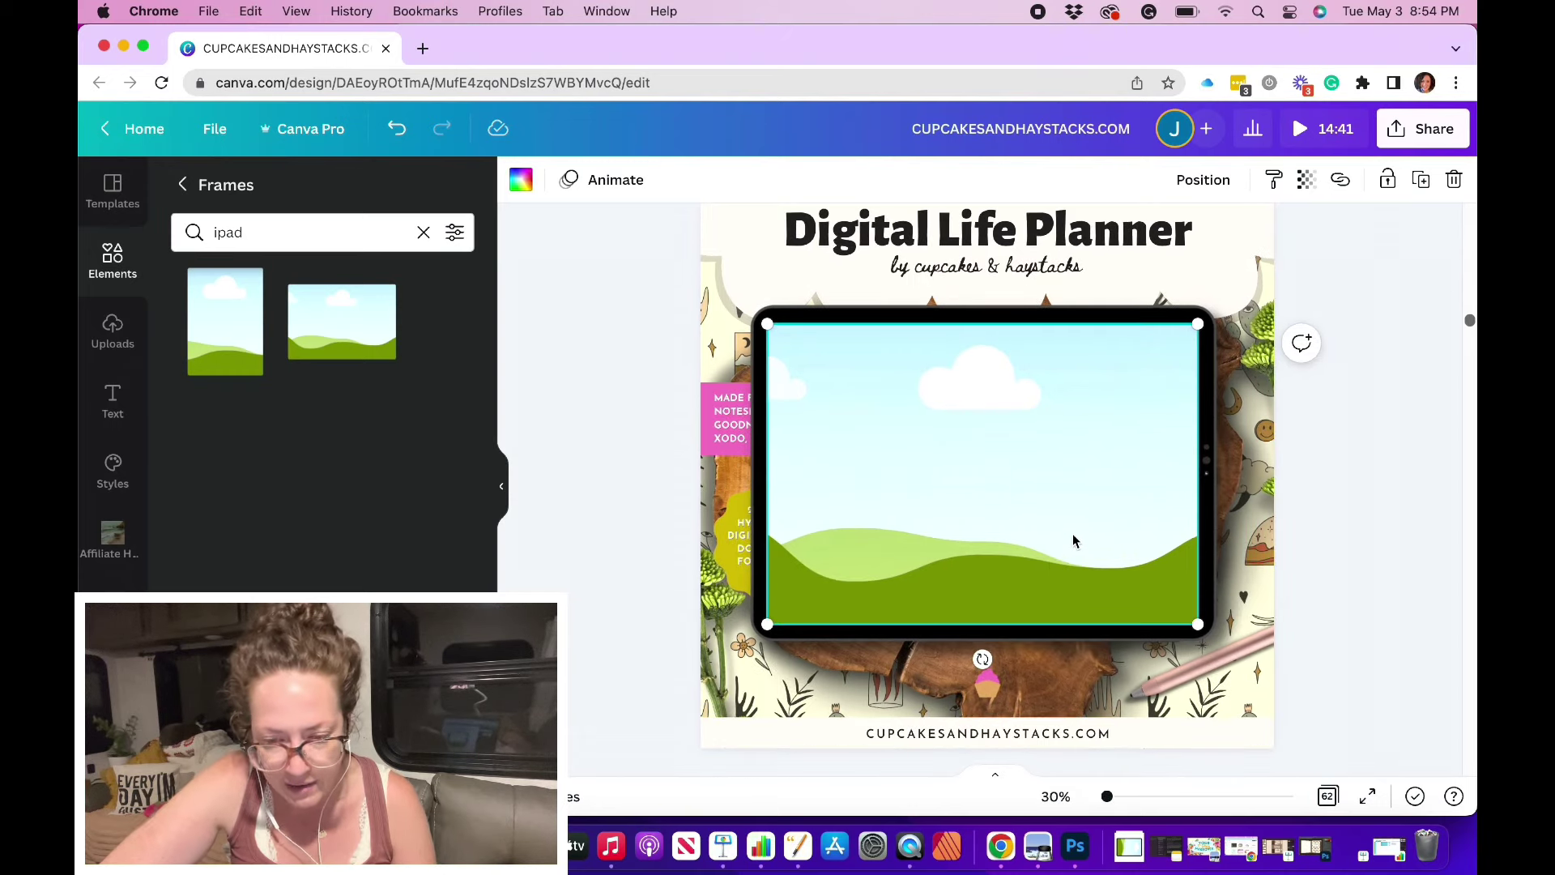
click(1367, 603)
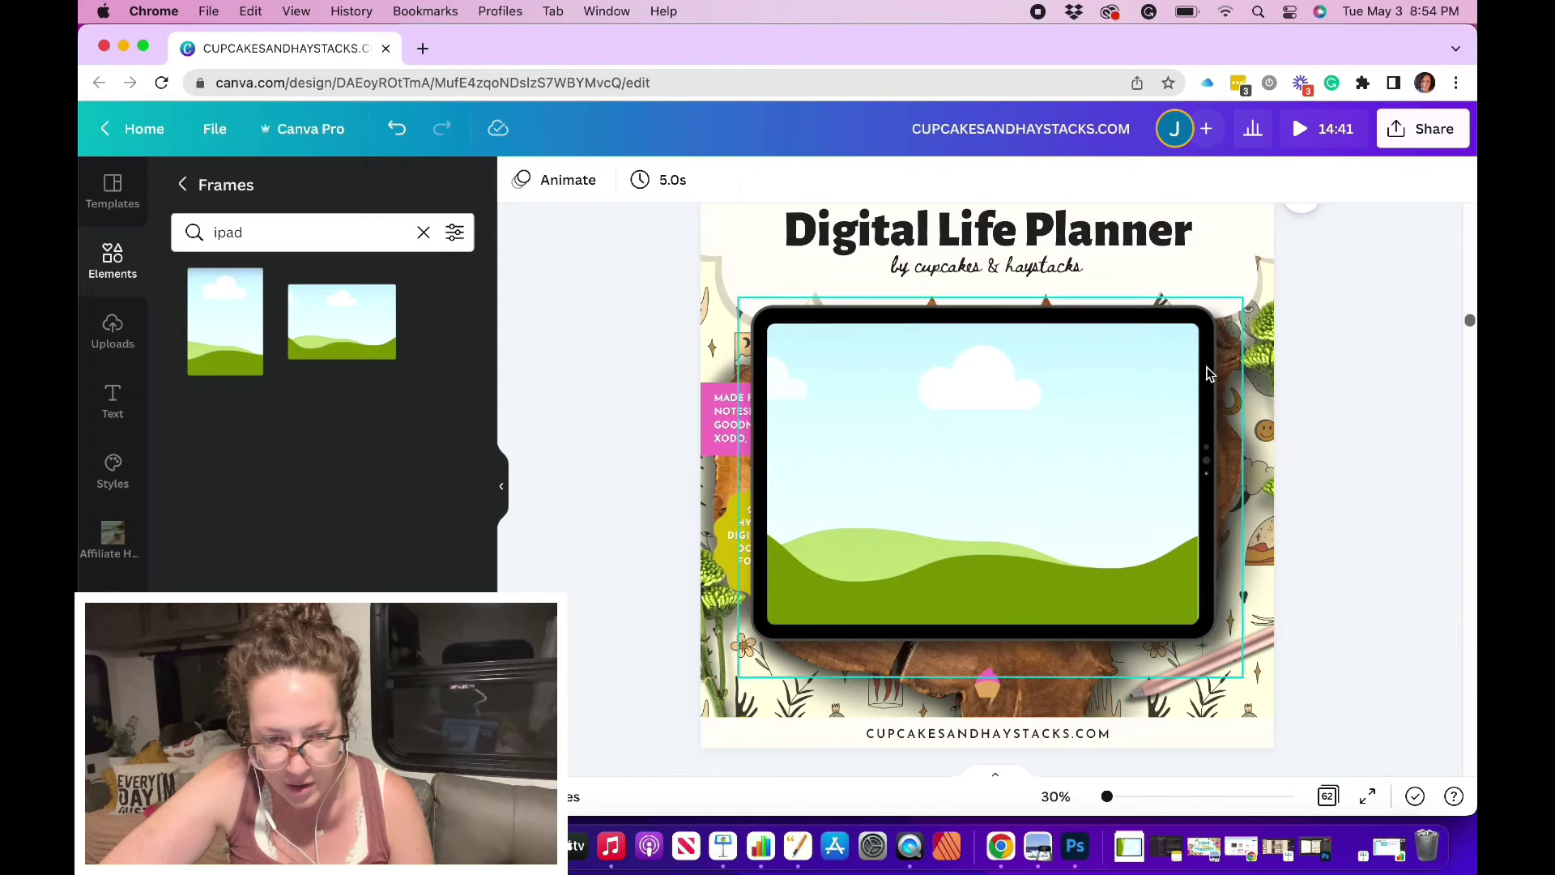
Stretch the frame to the screen's edges so it fills the iPad screen exactly
click(1175, 413)
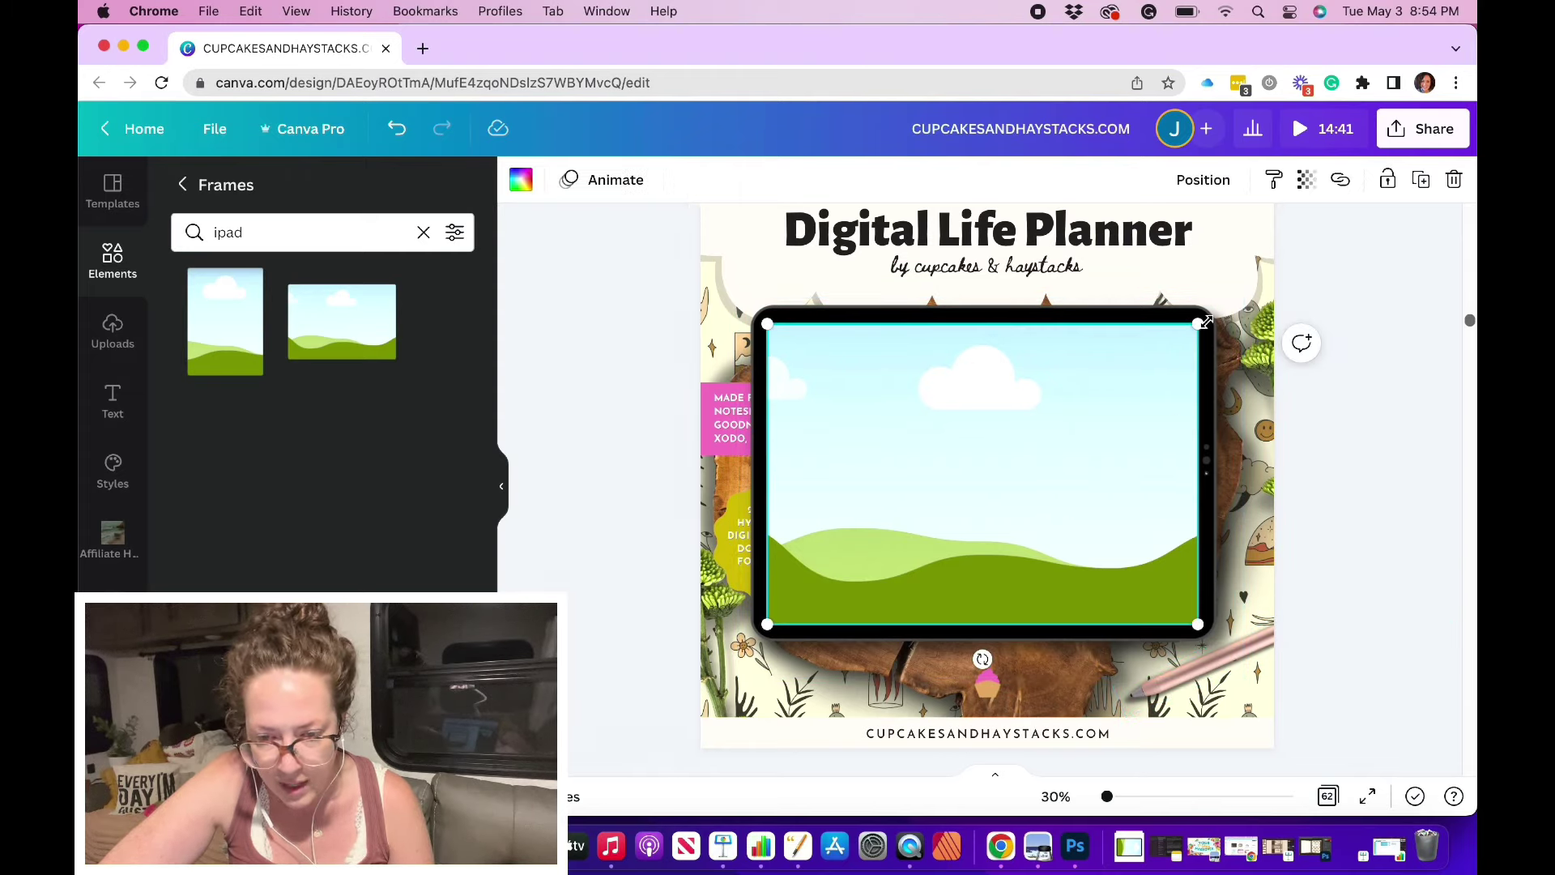
drag(1206, 321, 1206, 328)
click(1395, 630)
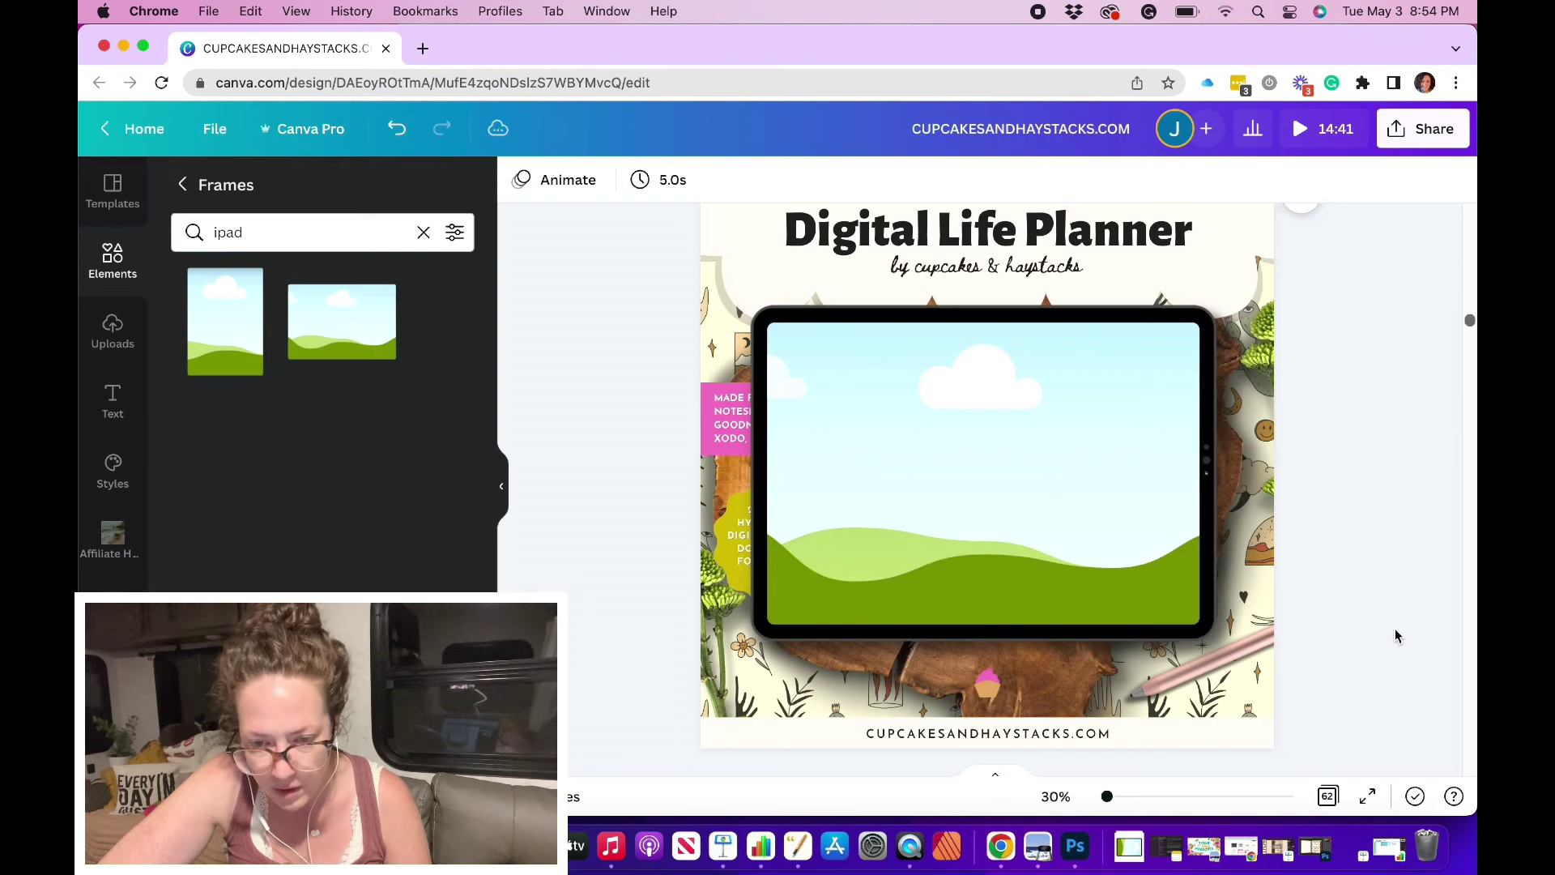
scroll(1393, 630, up, 2)
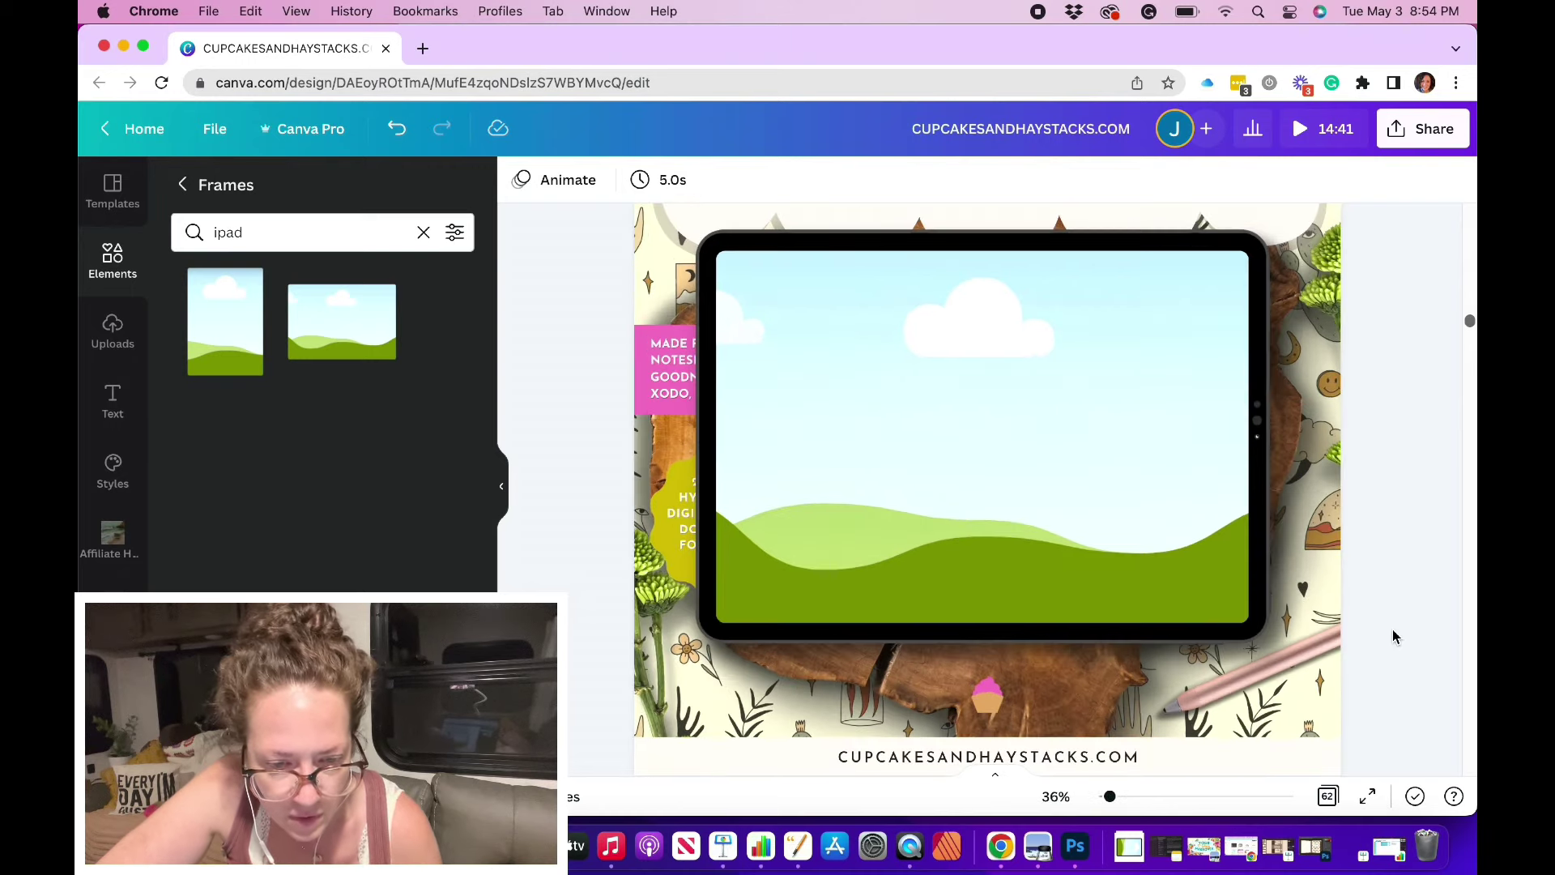
scroll(1396, 637, up, 4)
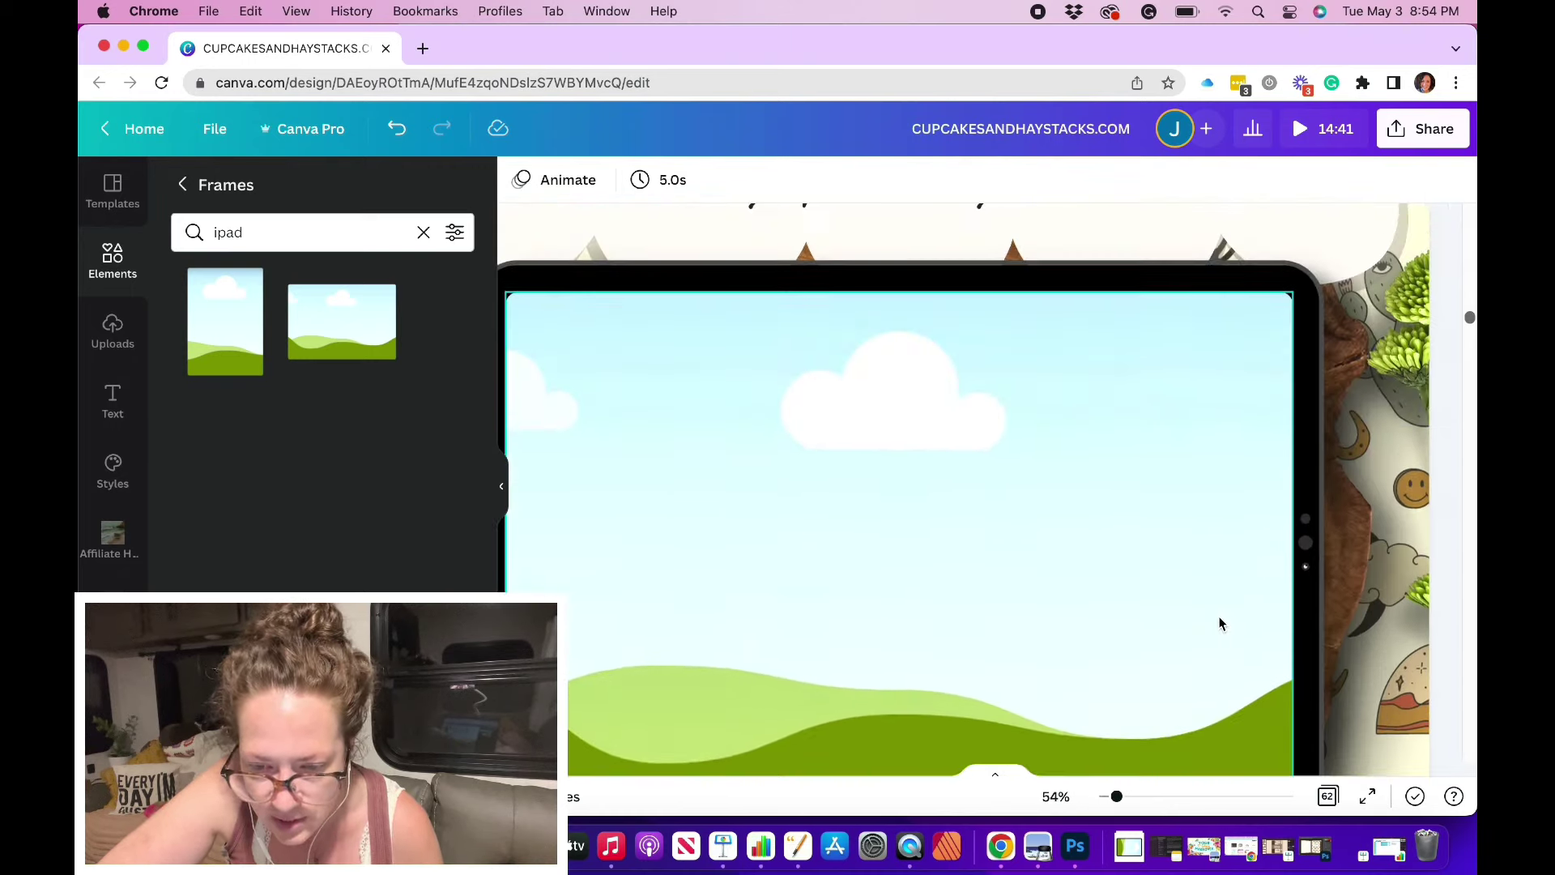
scroll(1220, 623, left, 3)
scroll(1220, 624, down, 3)
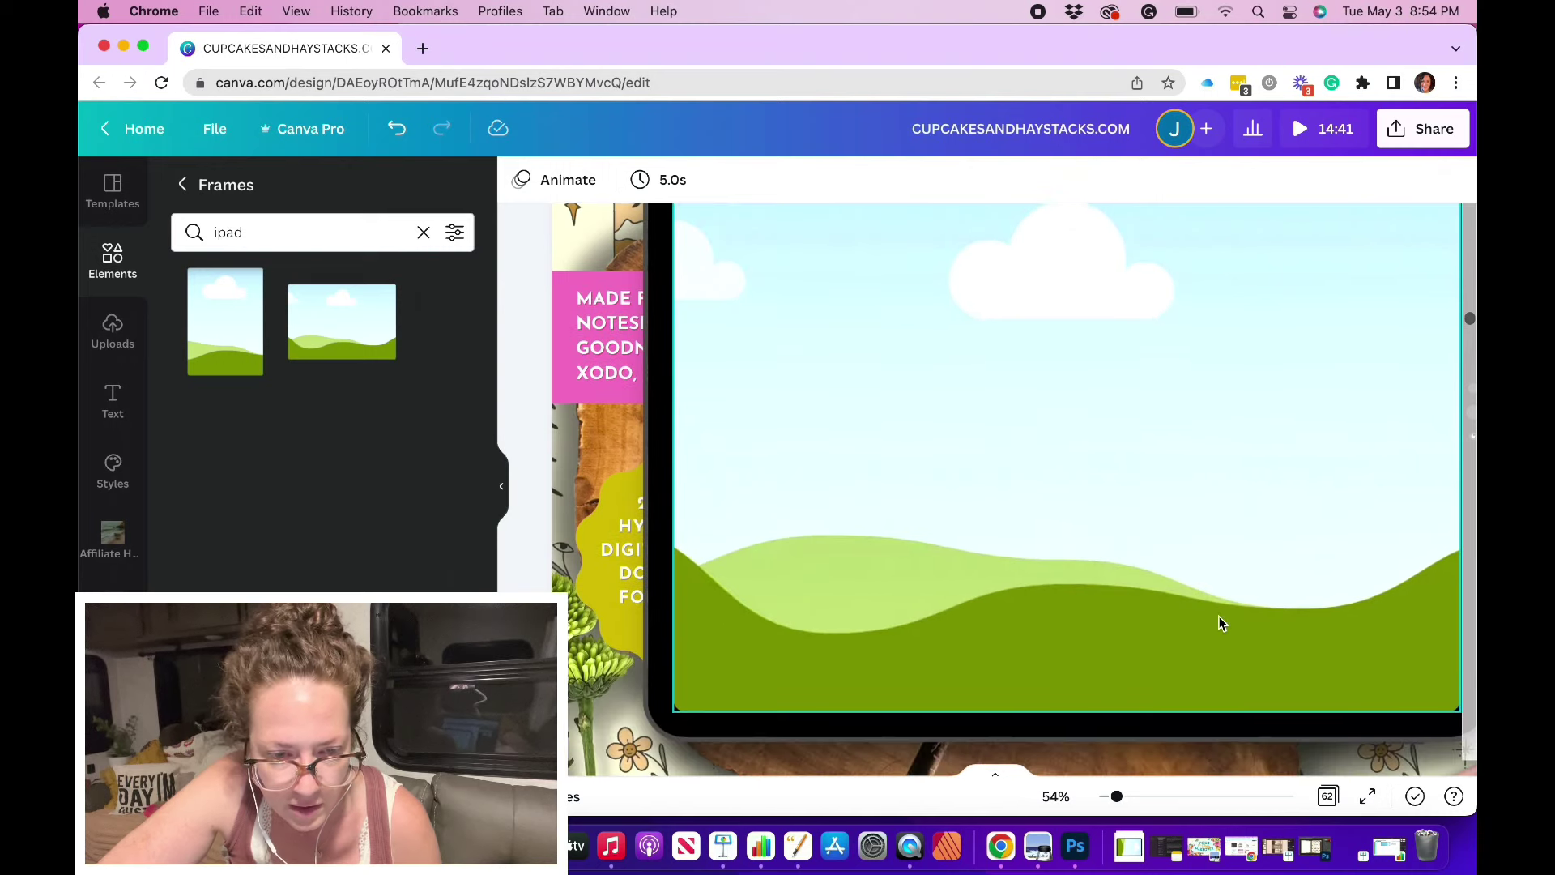
scroll(1221, 622, down, 5)
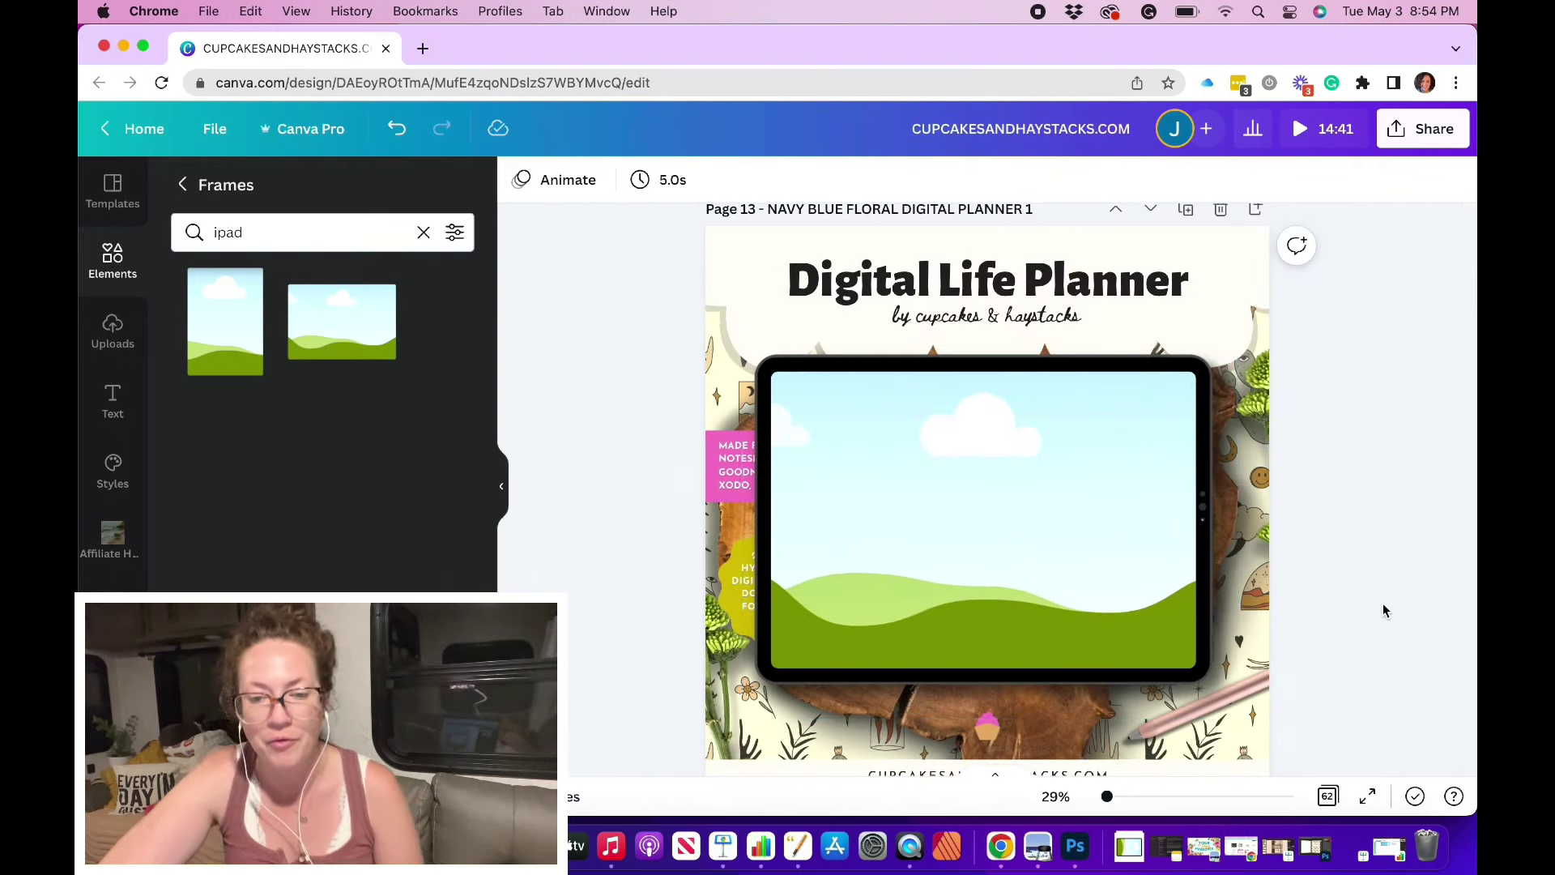
Test the uploaded planner screenshot in the iPad frame, then remove and delete it from page 13
click(113, 342)
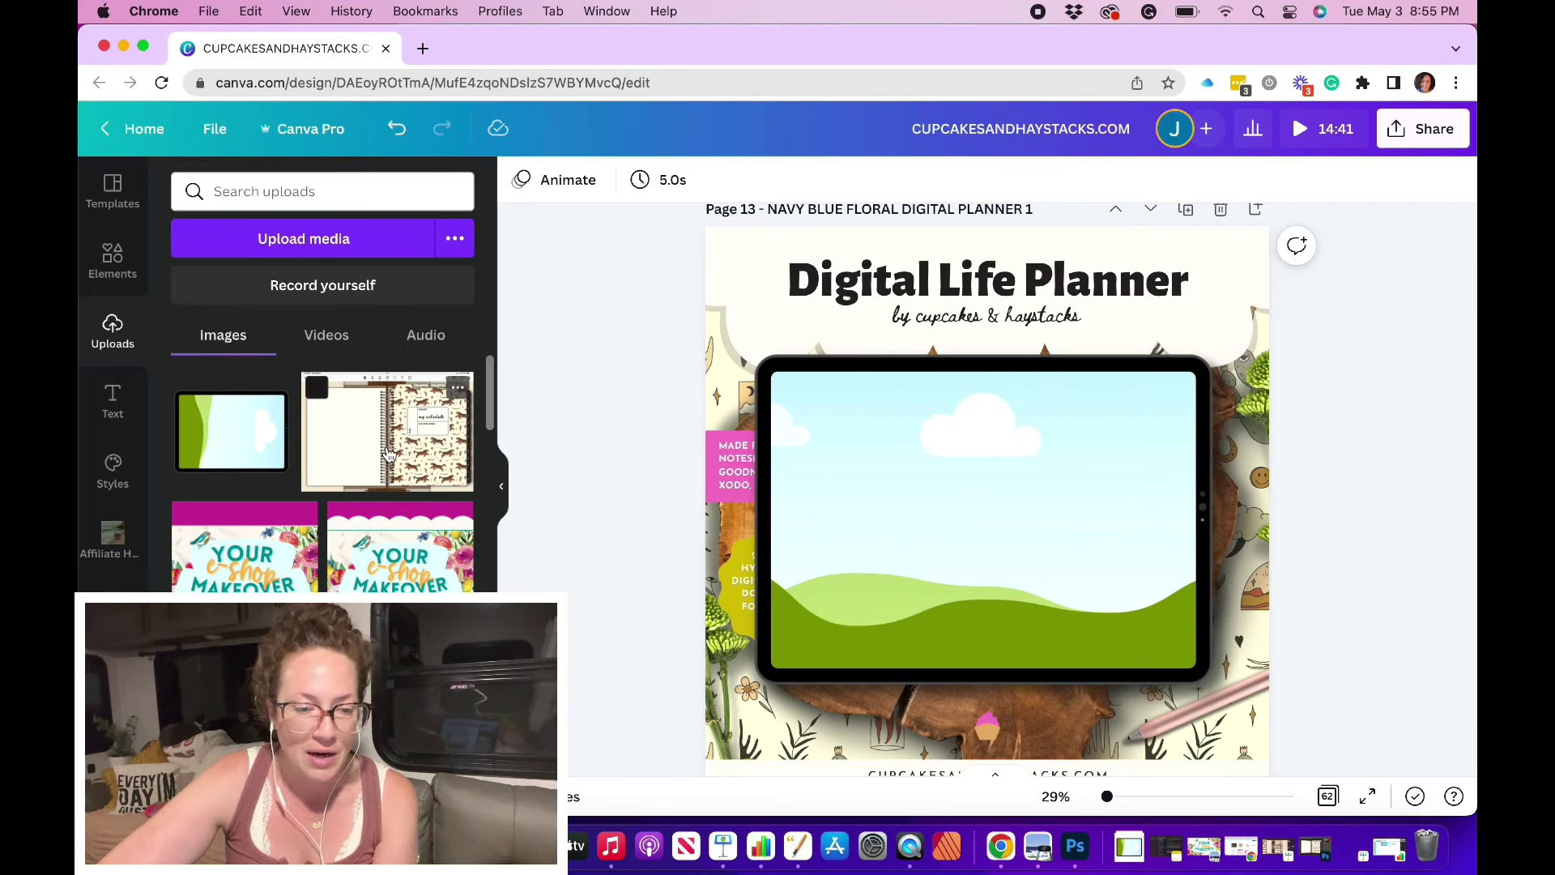
drag(388, 455, 820, 430)
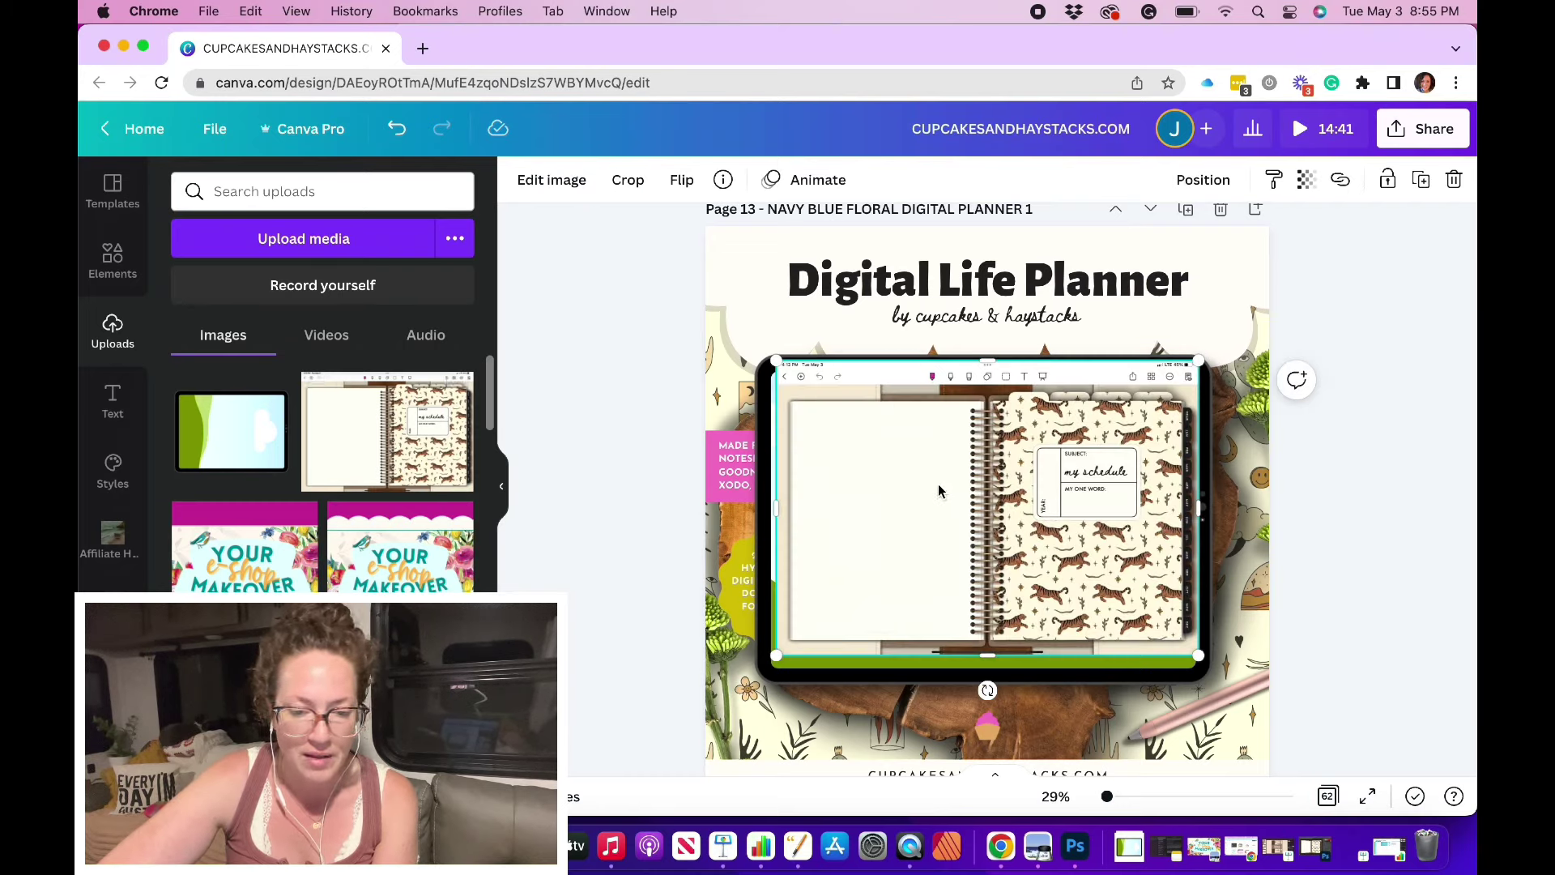
drag(779, 372, 1268, 510)
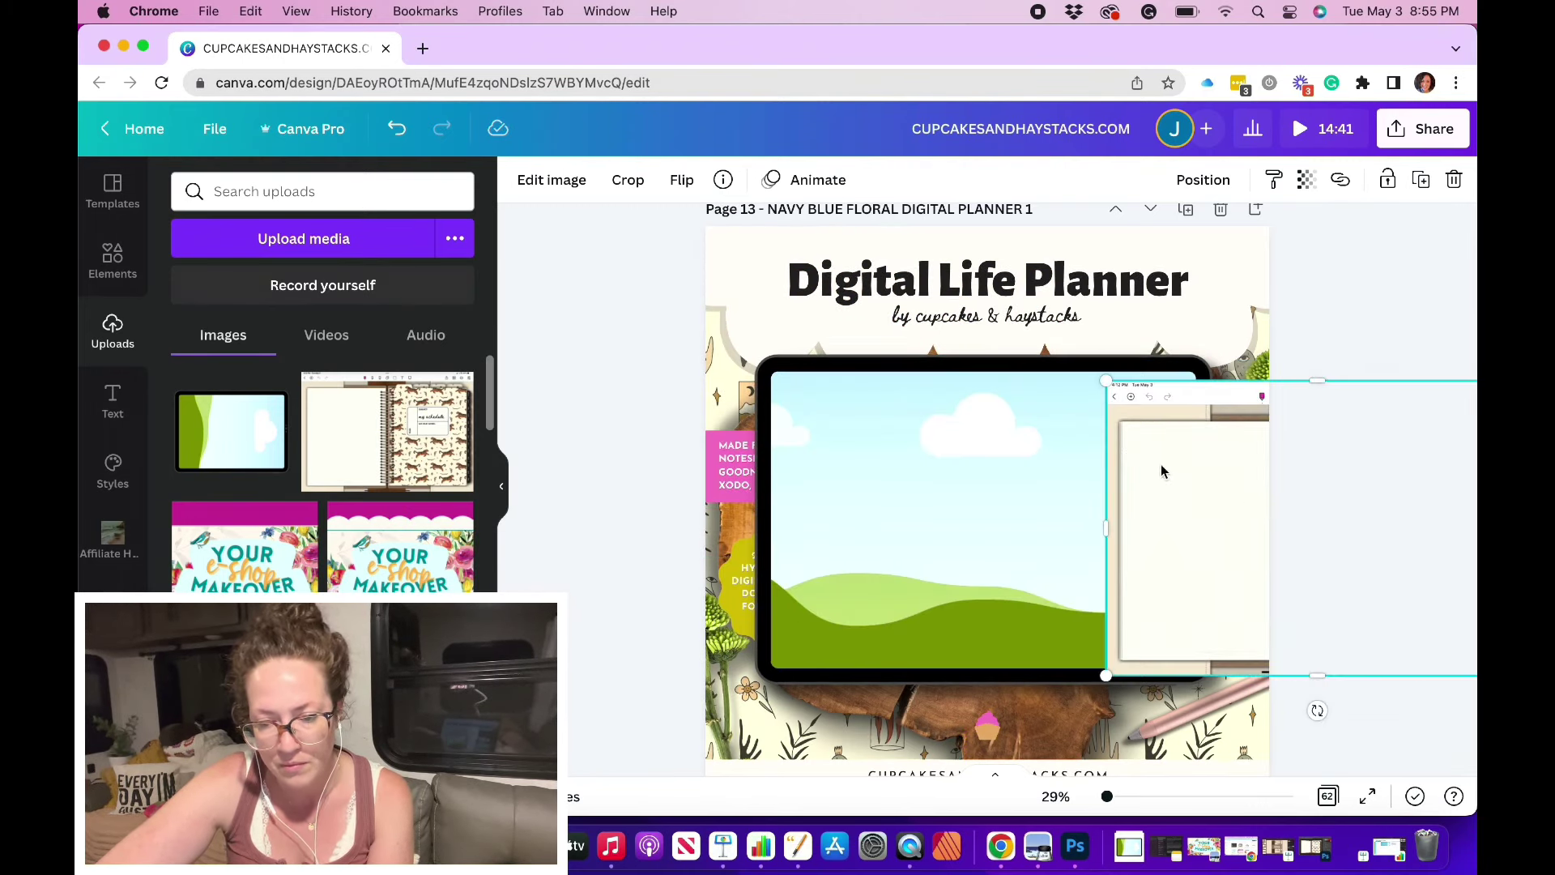
drag(1140, 411, 1045, 312)
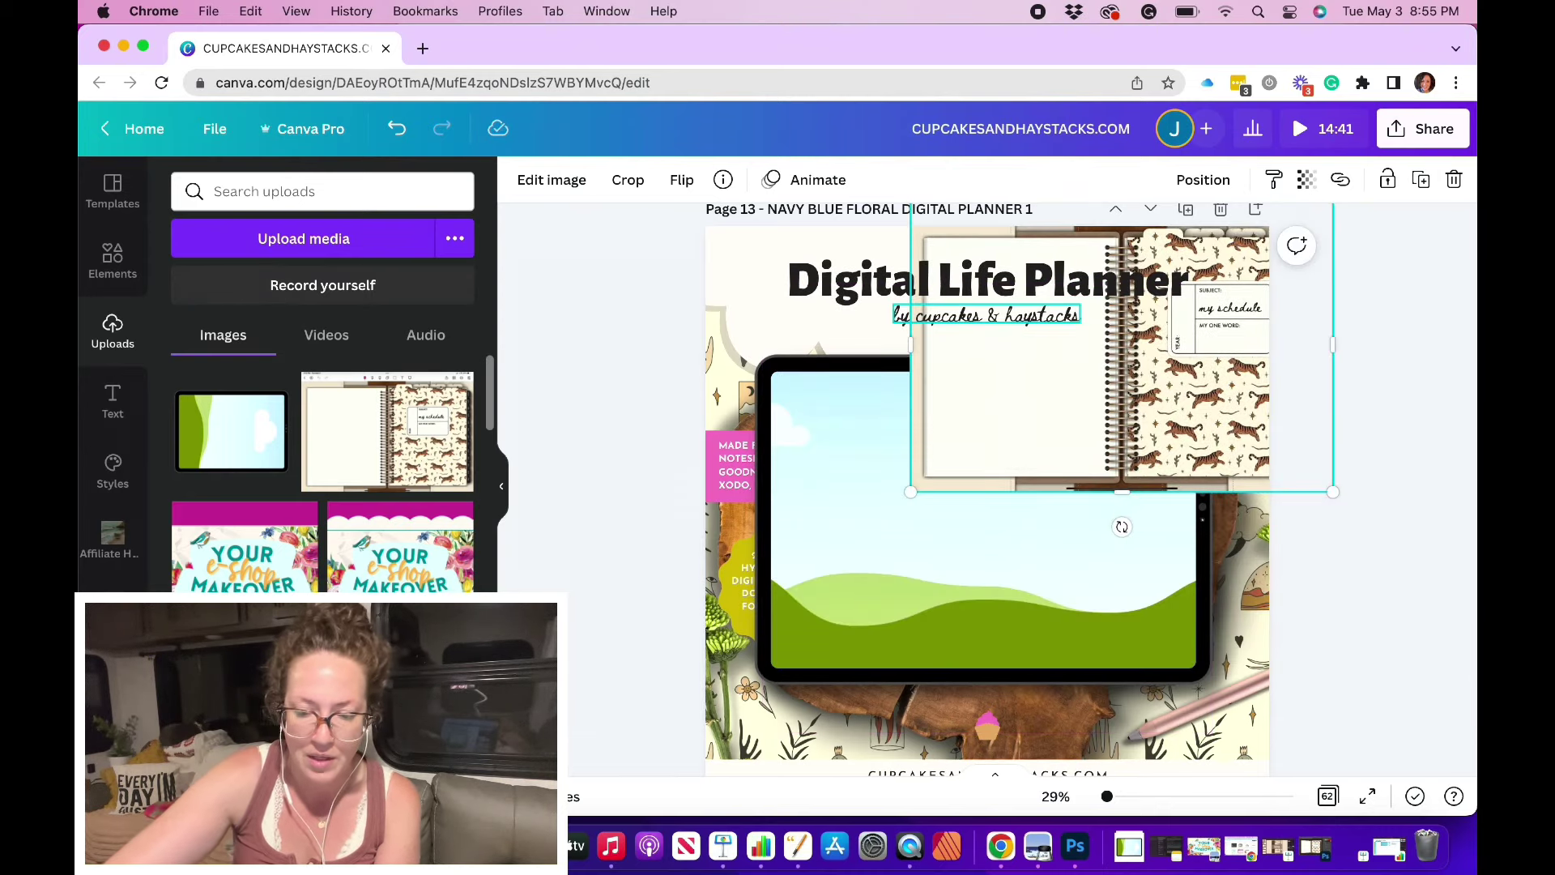
key(Delete)
scroll(1039, 550, down, 5)
scroll(1040, 557, down, 2)
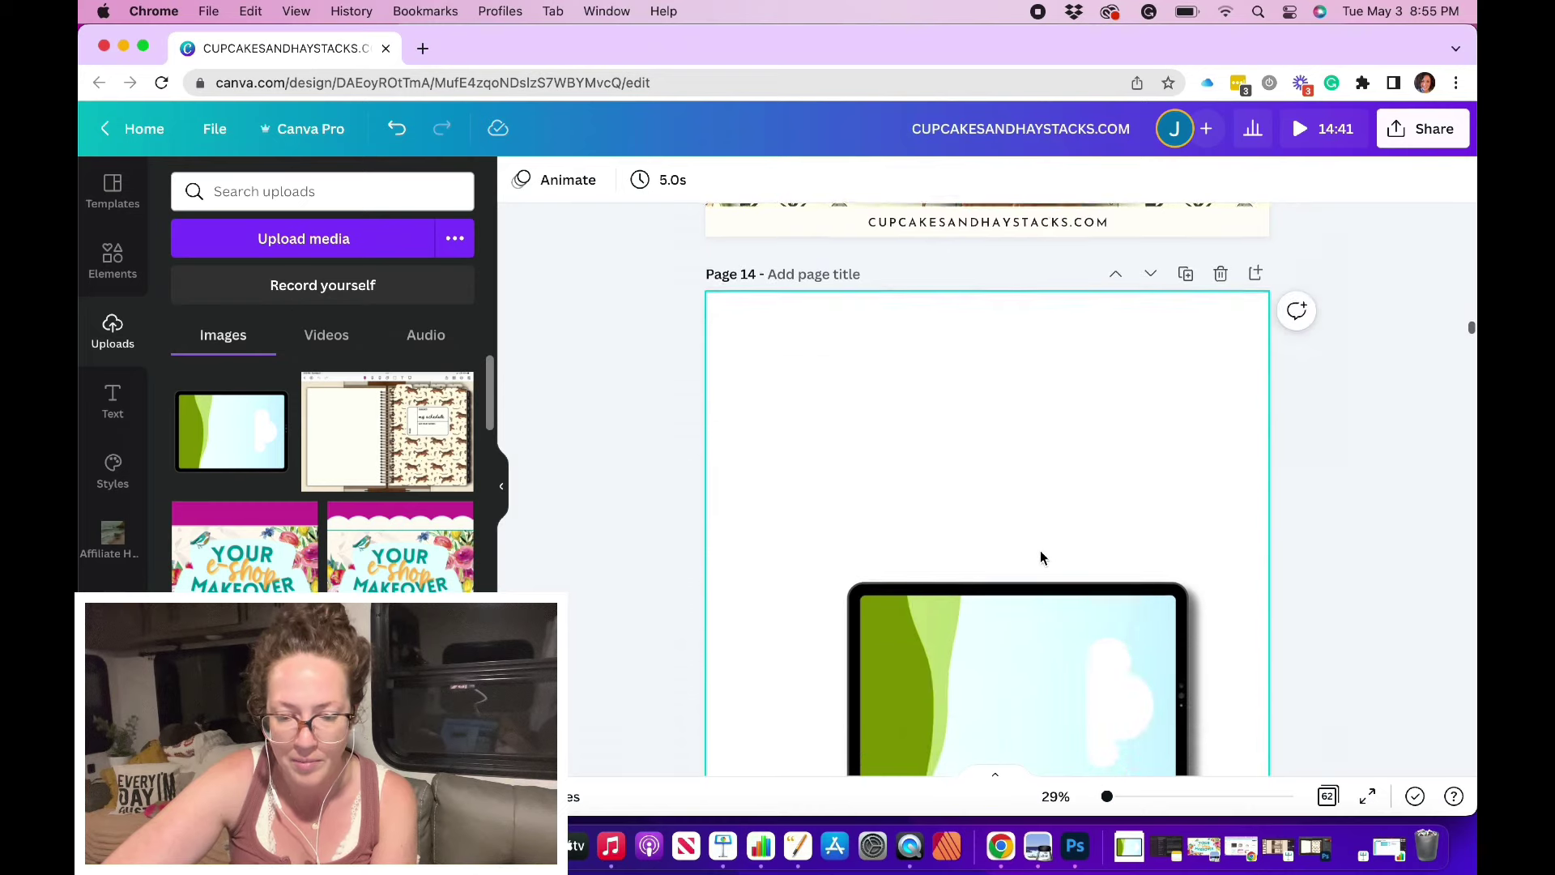
On page 14, replace the tablet image with the planner screenshot, enlarged and moved higher
click(1035, 648)
key(Delete)
scroll(1471, 326, down, 2)
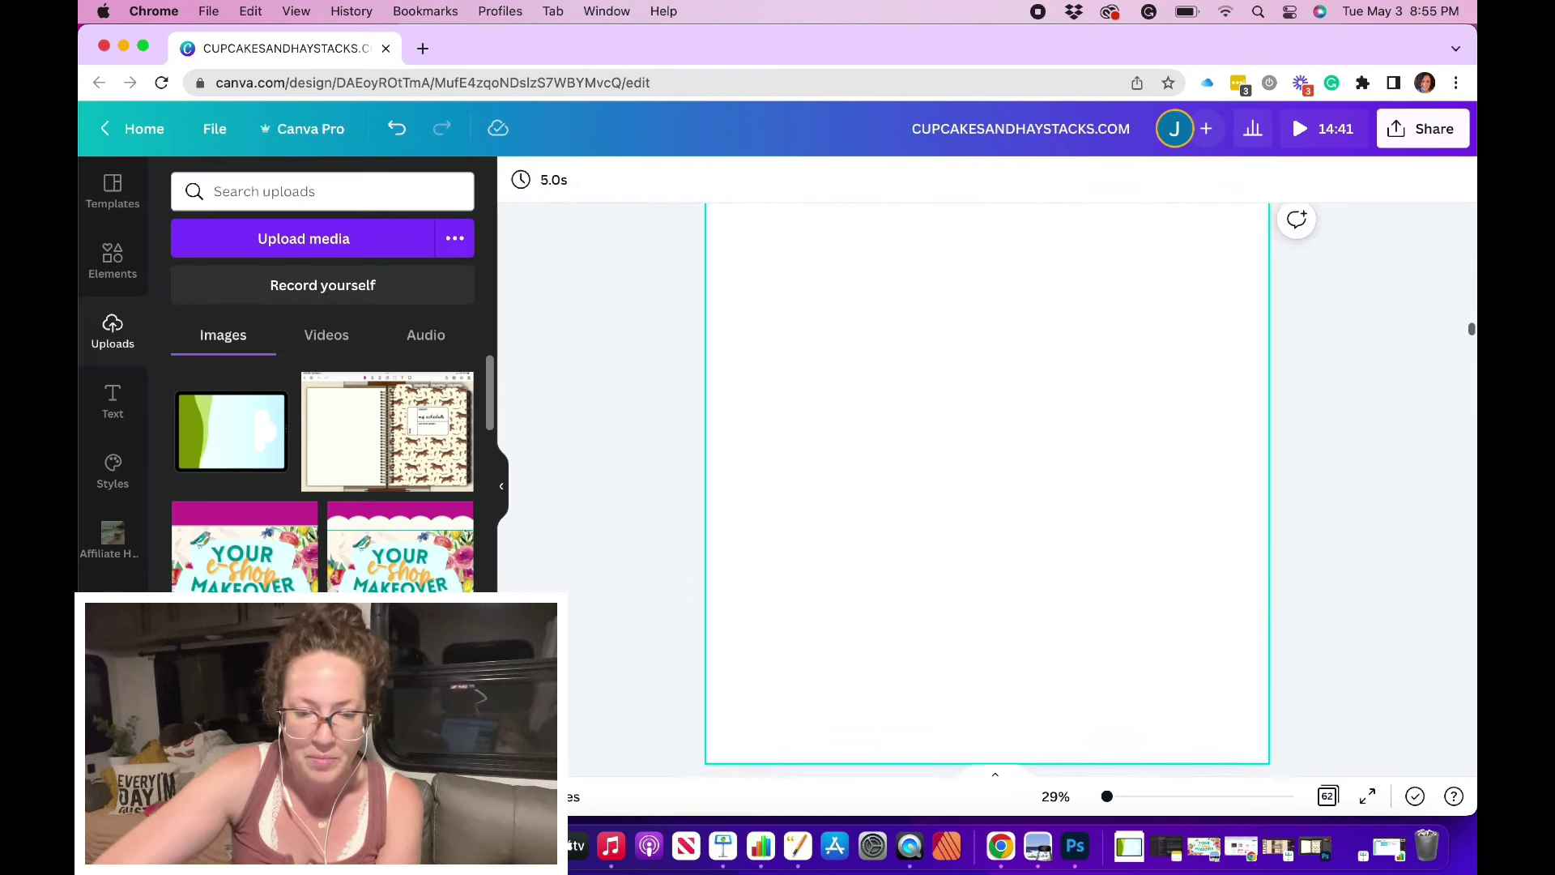
click(355, 446)
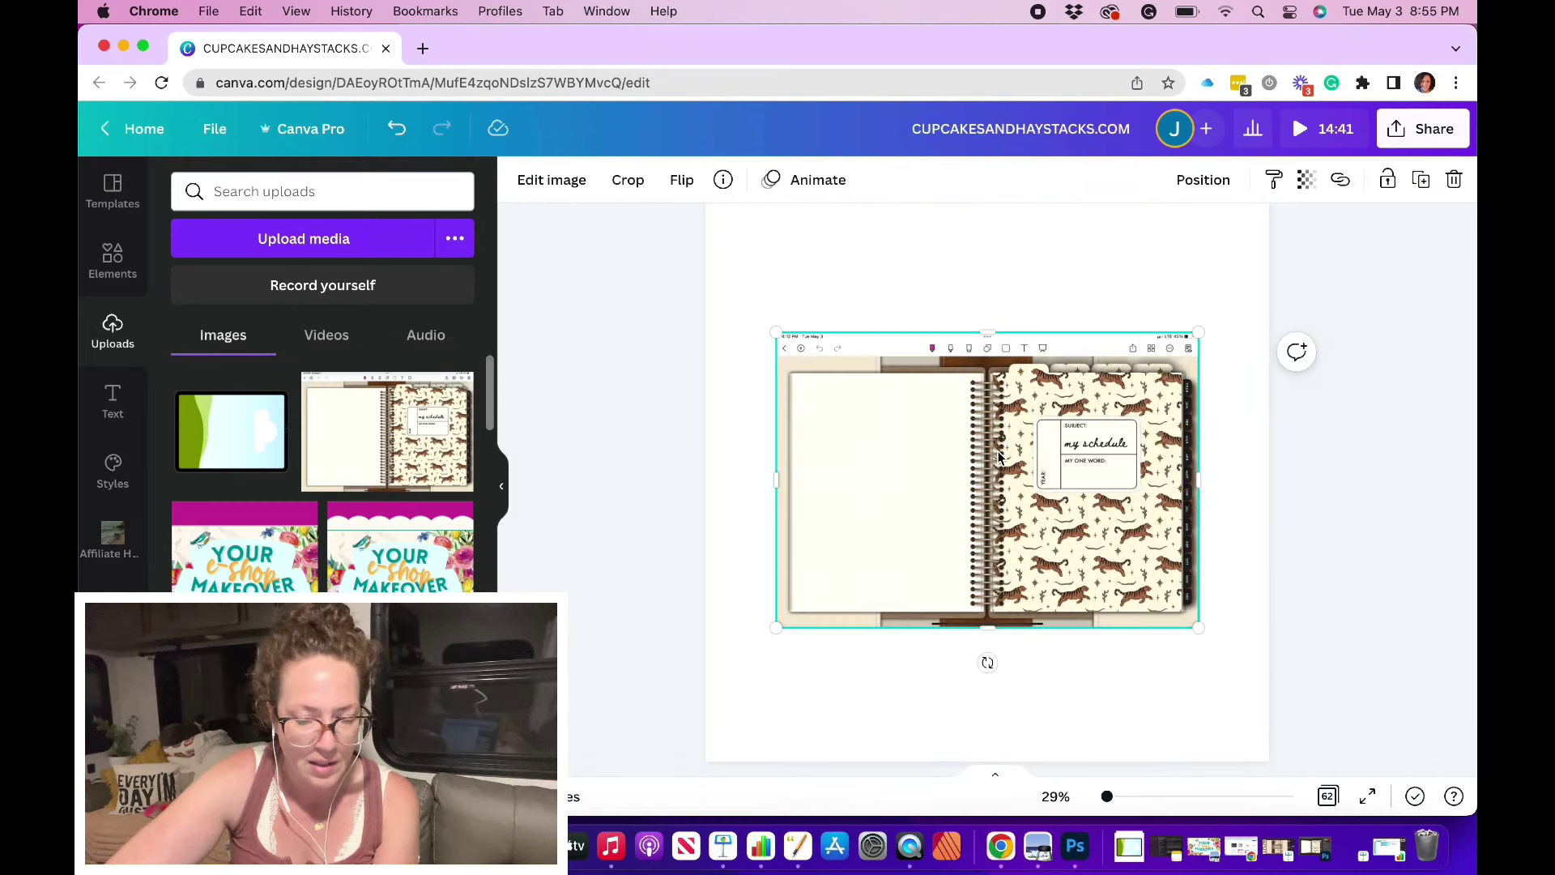
drag(1196, 337, 1245, 299)
drag(774, 640, 715, 659)
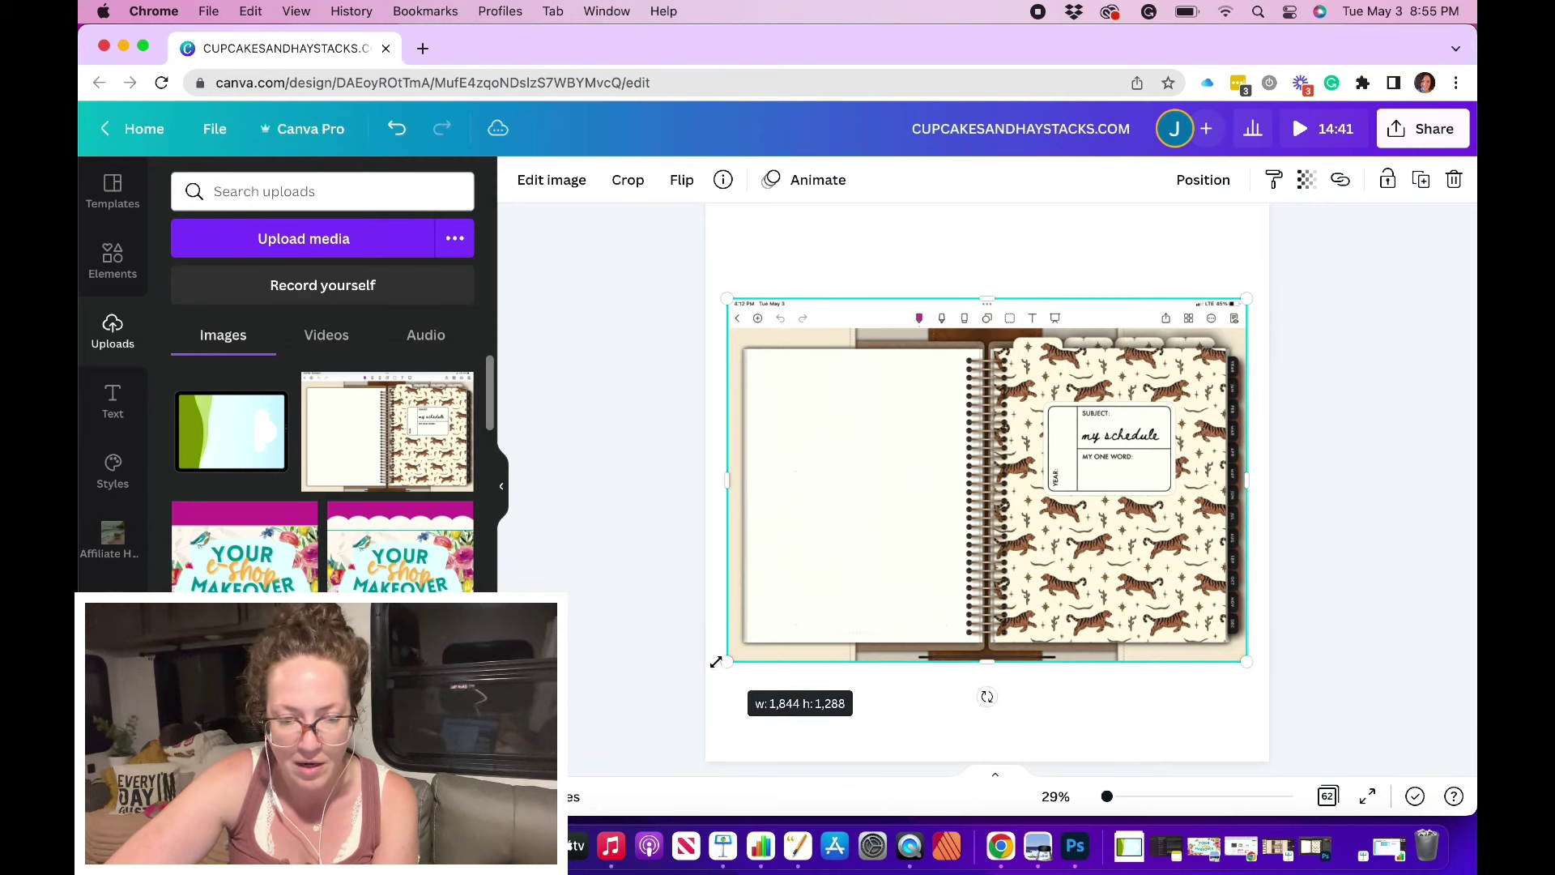
click(845, 688)
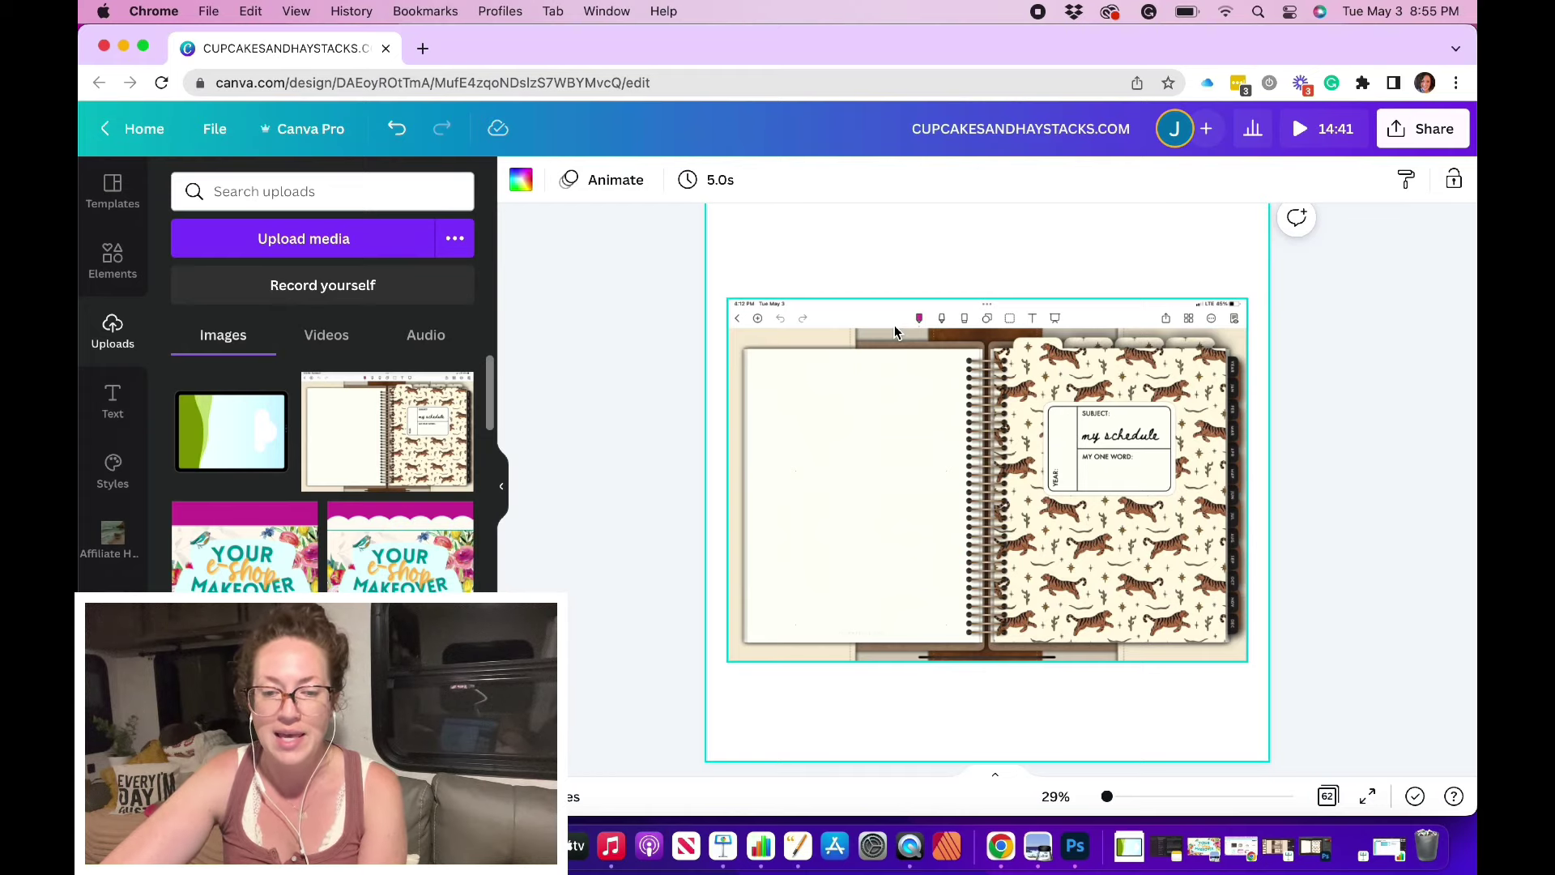
scroll(875, 347, up, 2)
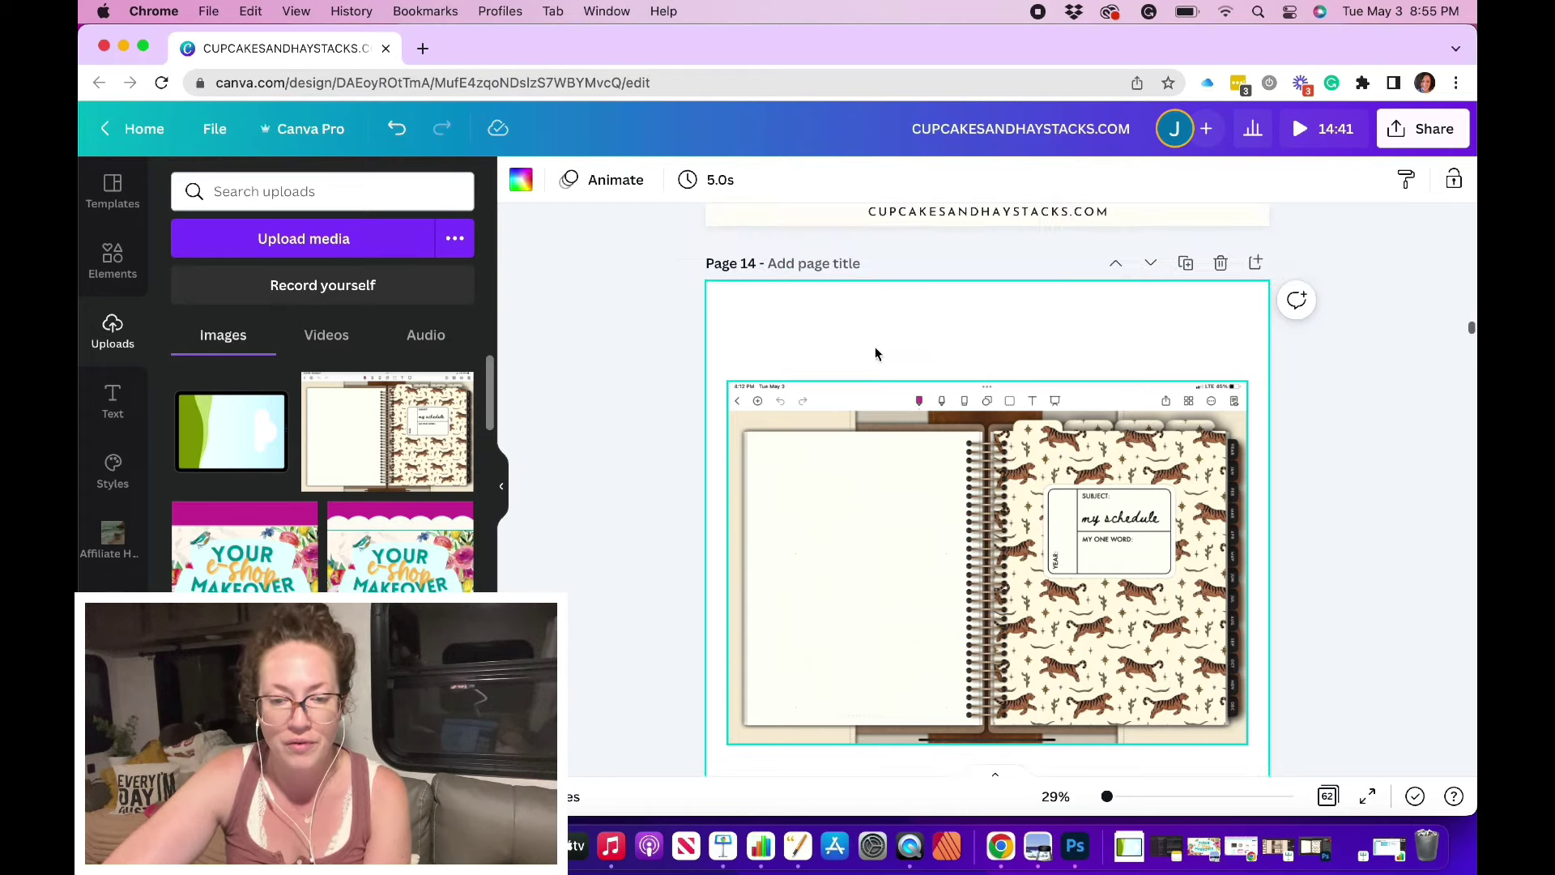
drag(983, 499, 989, 427)
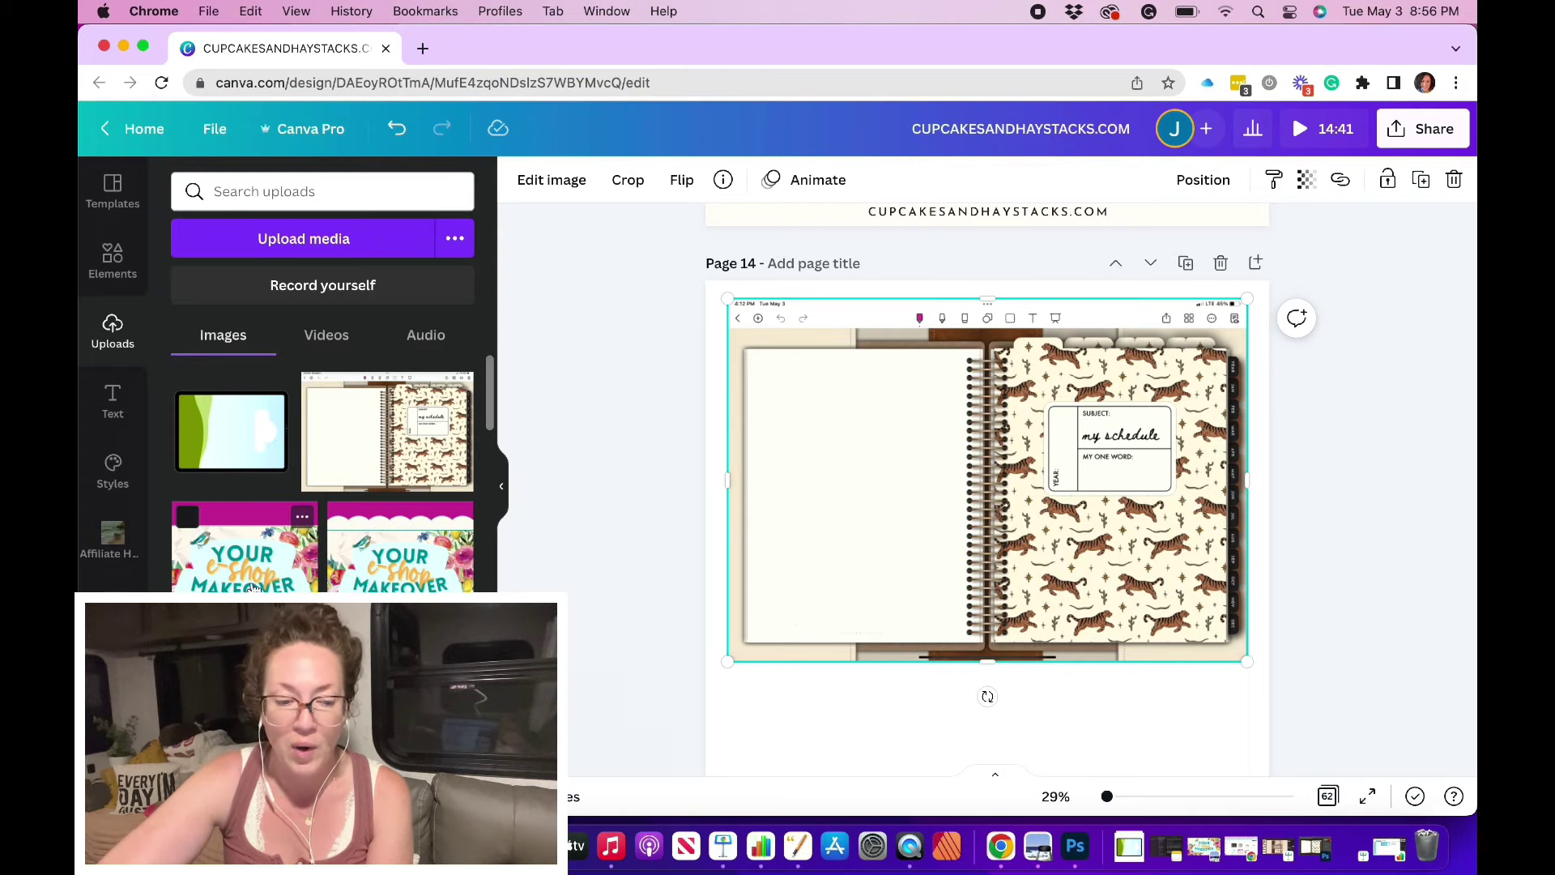
scroll(264, 588, down, 10)
scroll(264, 587, down, 8)
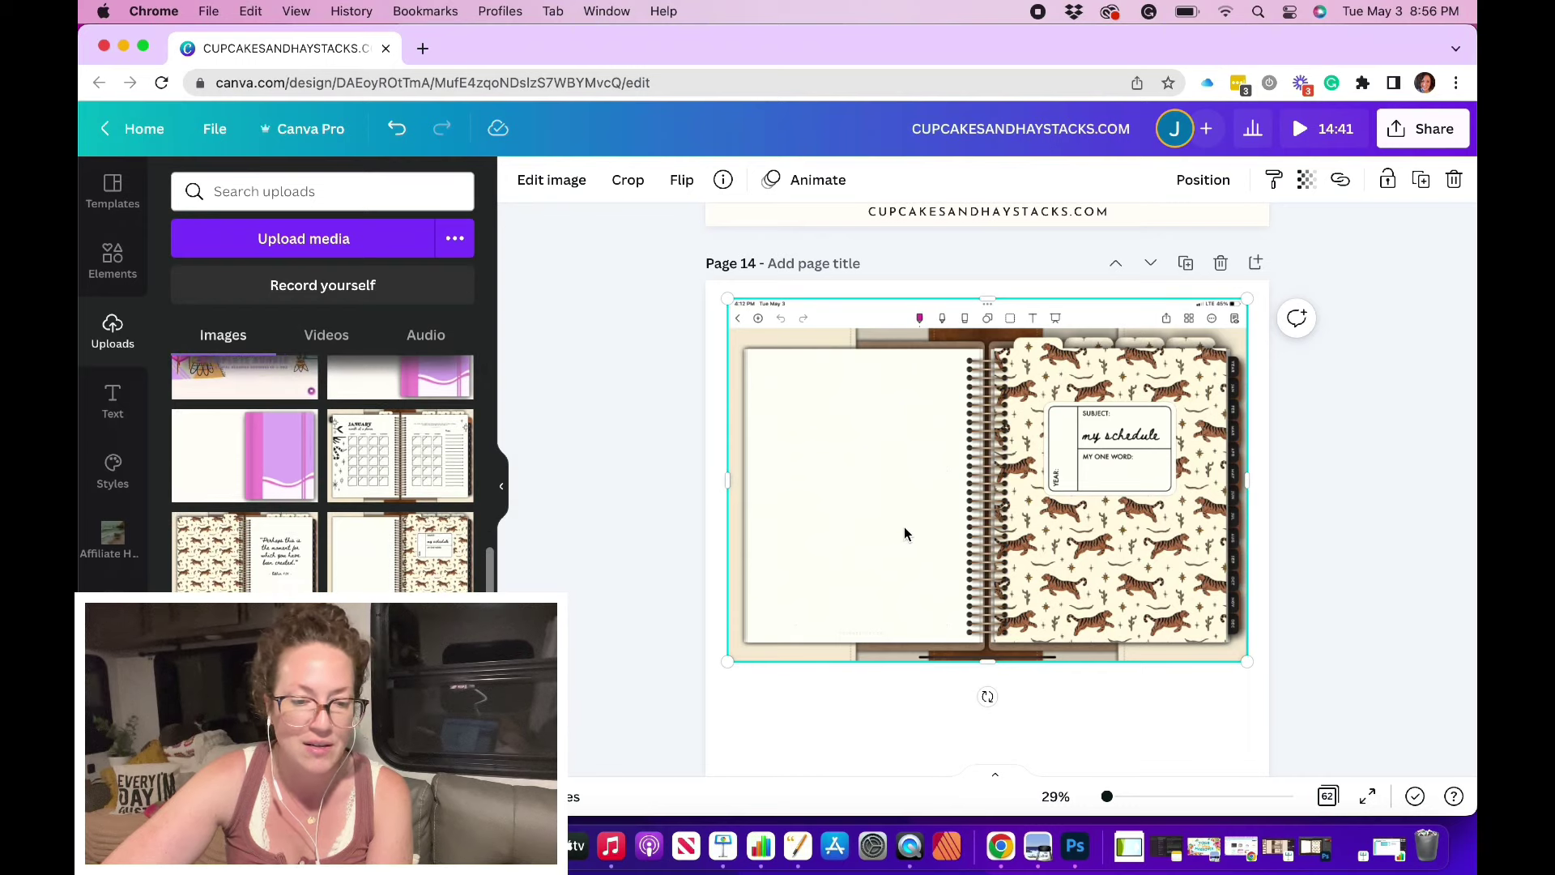
Swap that image for the enlarged tiger planner image without the app toolbar
key(BackSpace)
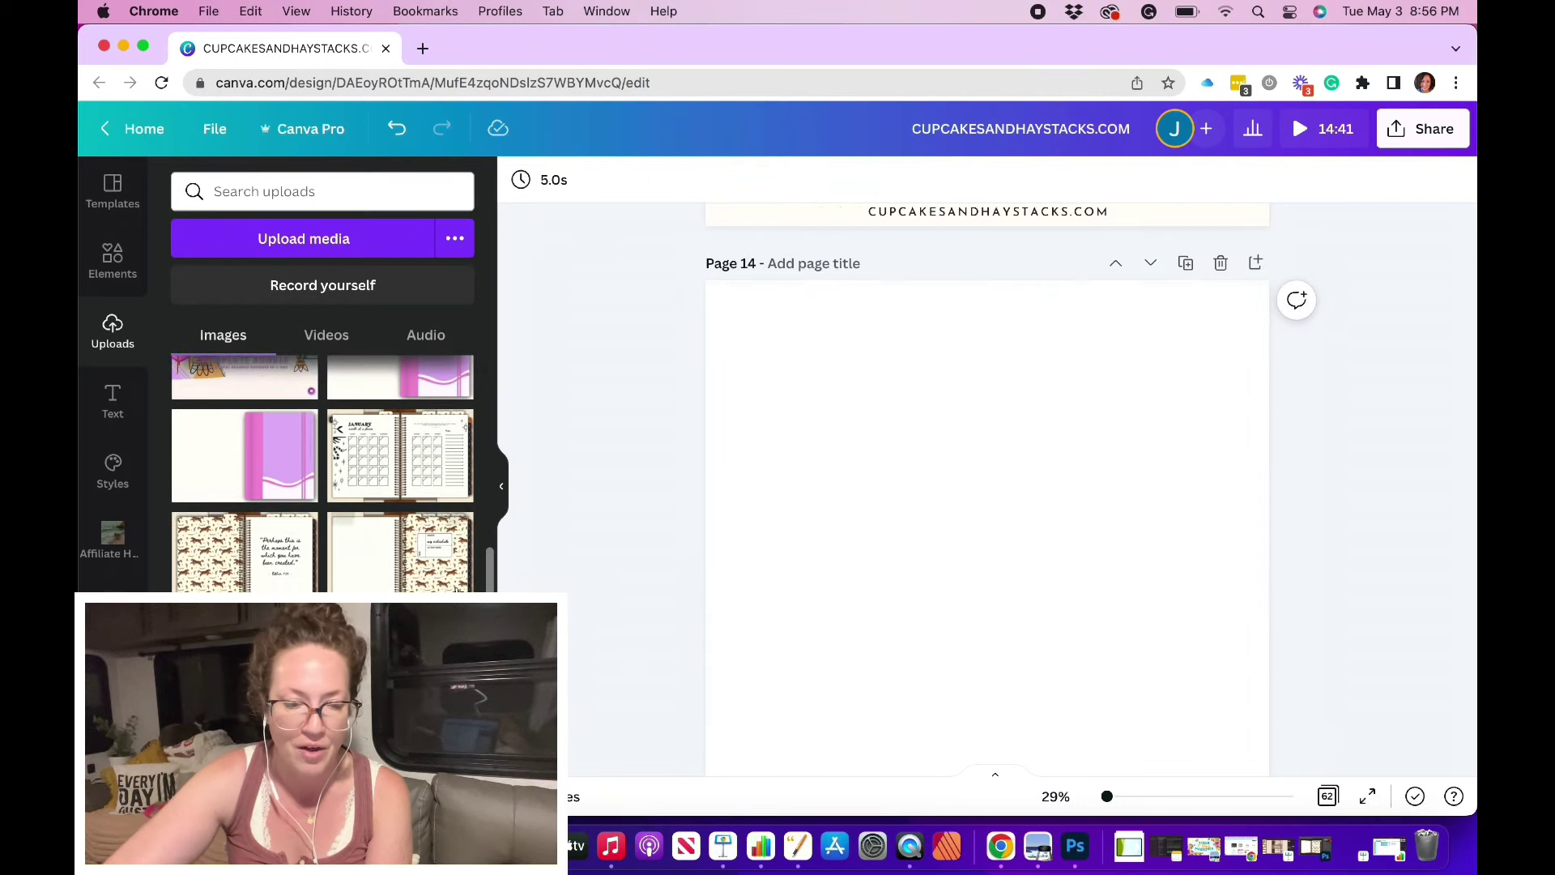
click(383, 583)
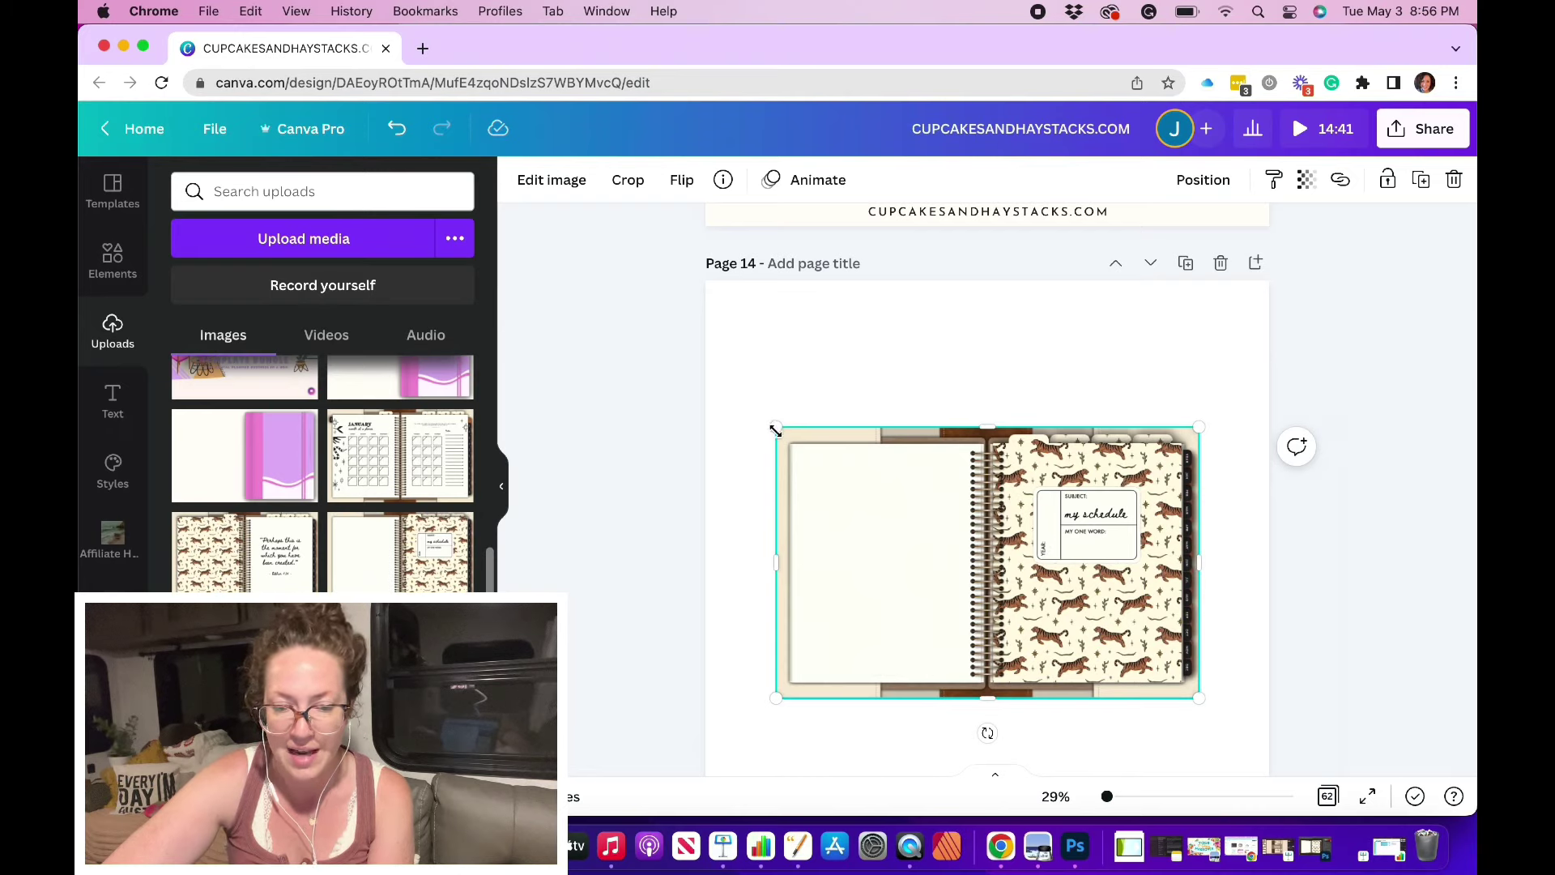
drag(771, 423, 733, 399)
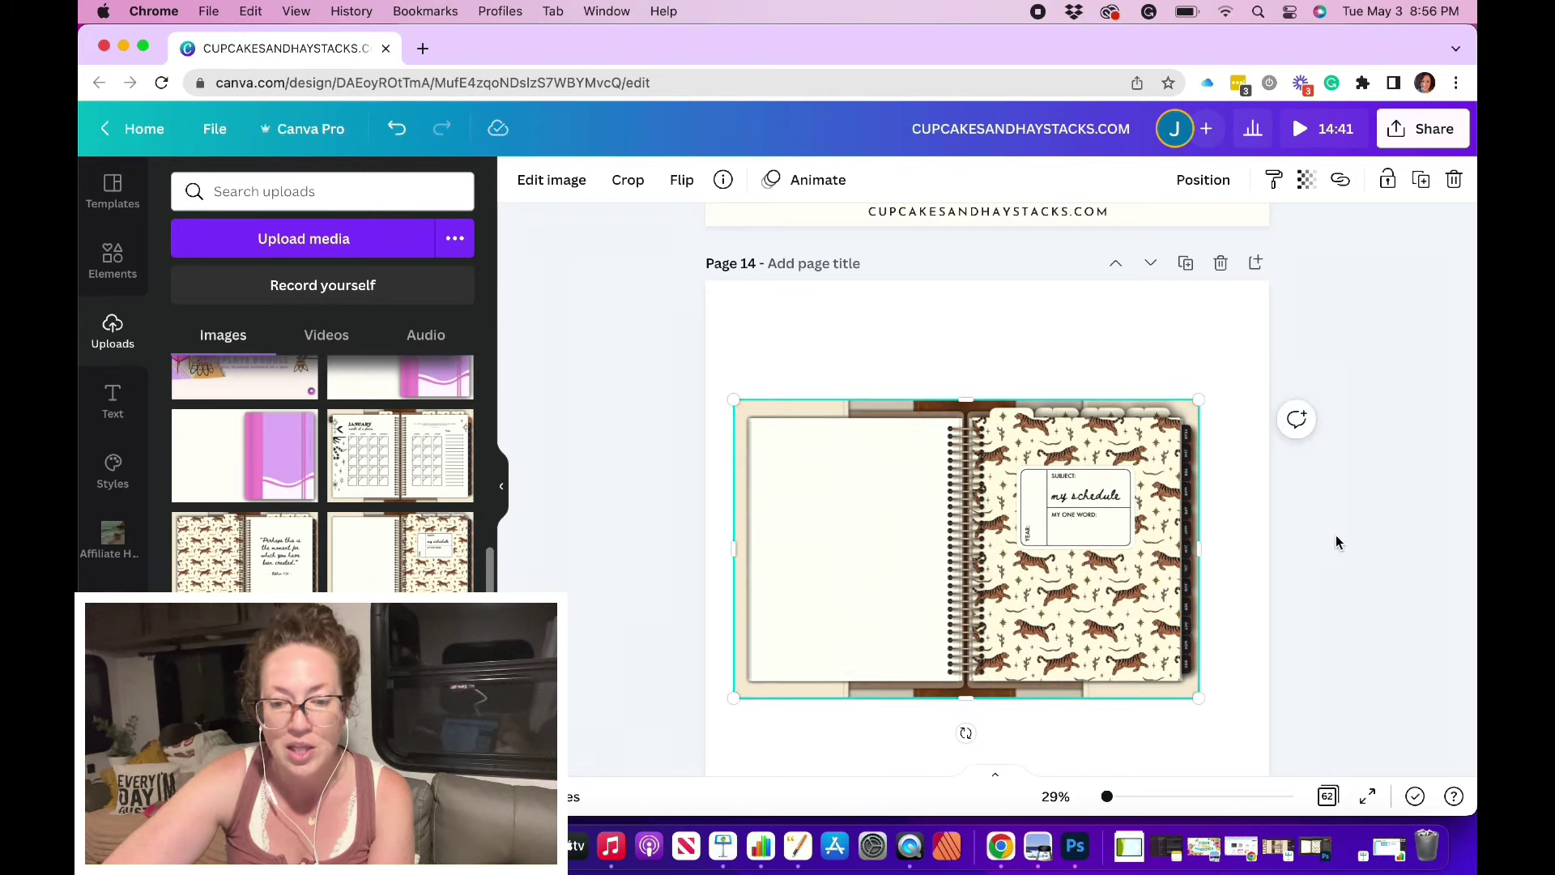
click(1217, 595)
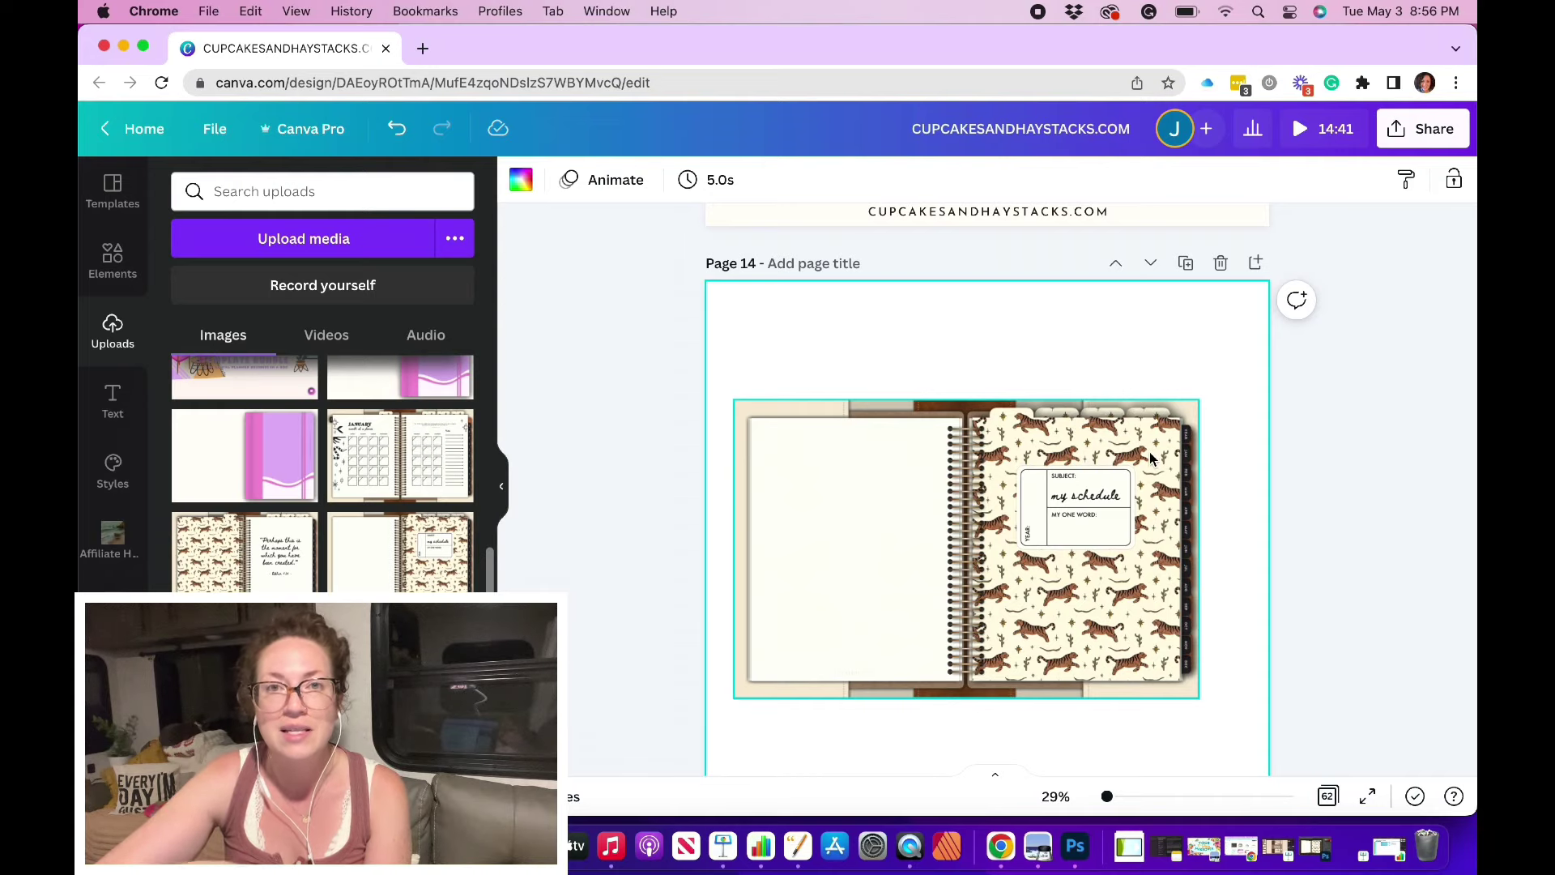
scroll(1150, 459, up, 8)
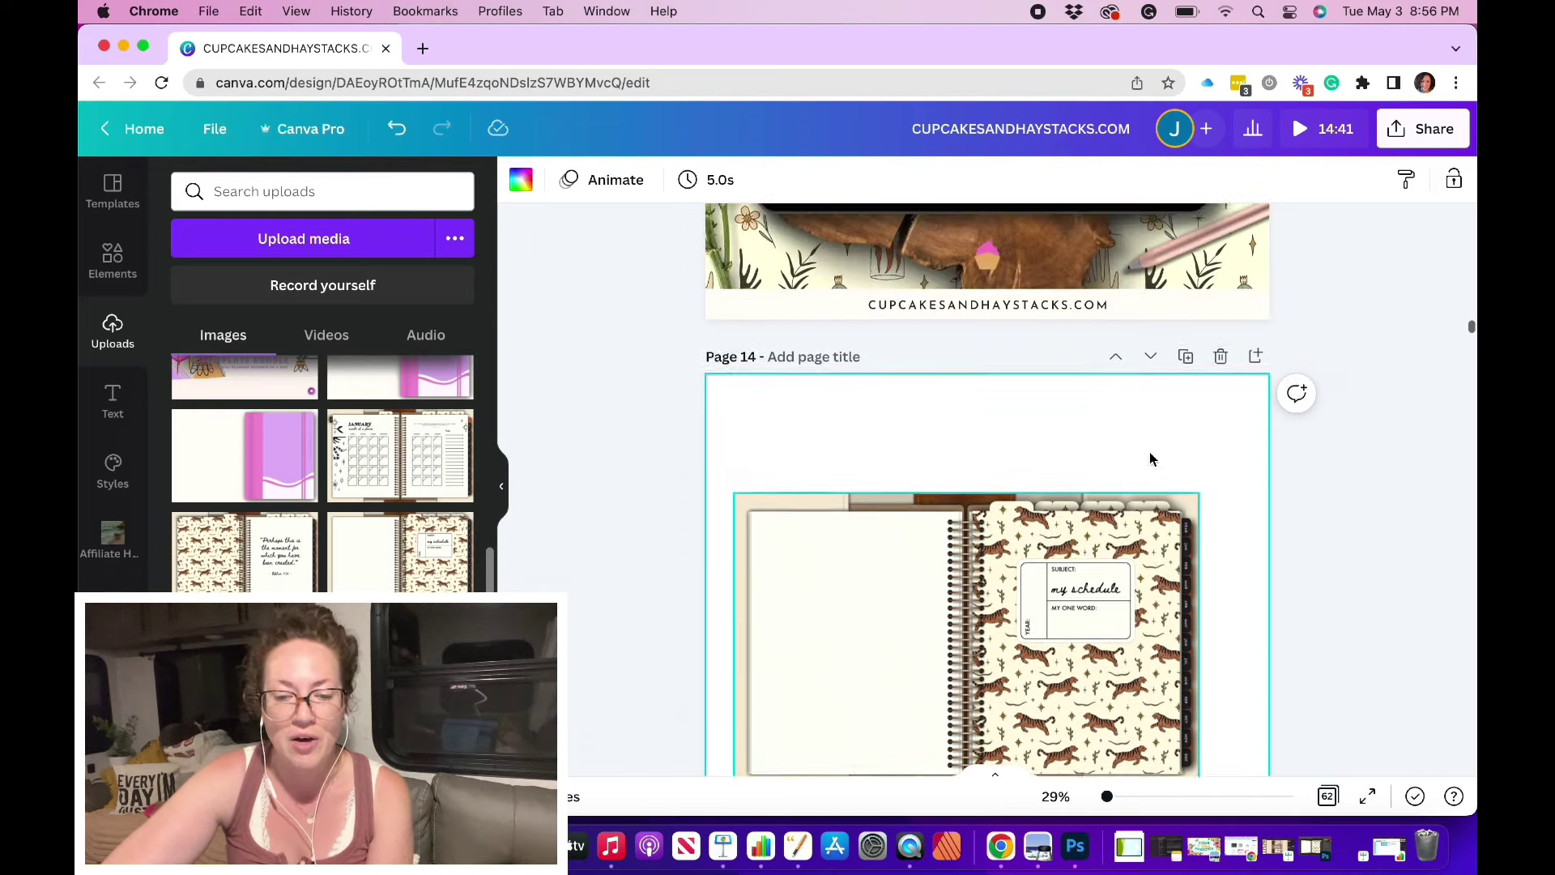
scroll(1150, 458, up, 1)
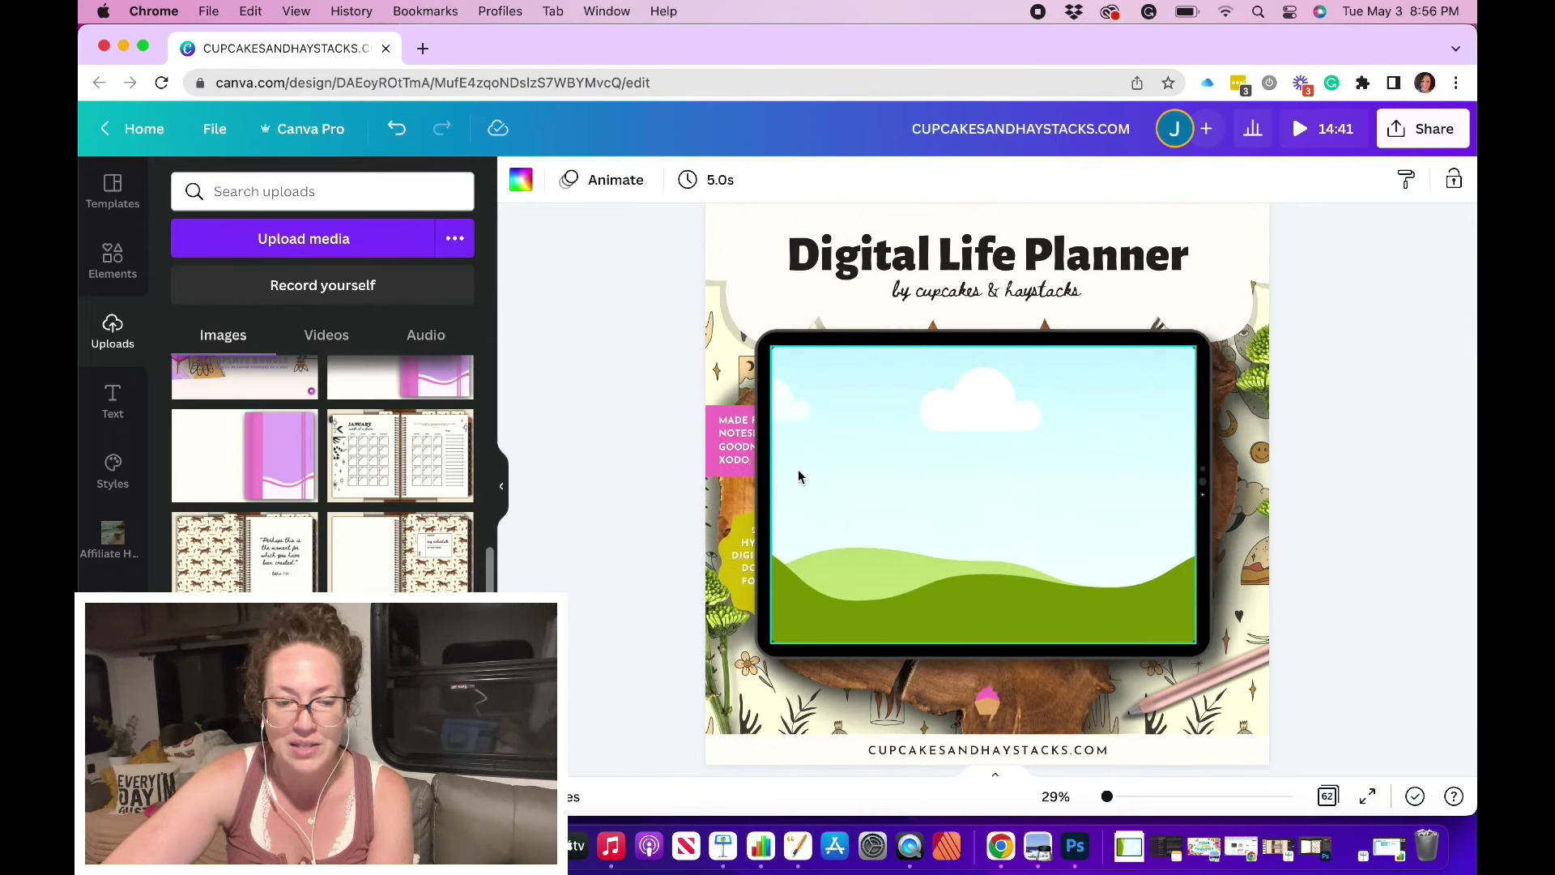
Undo a wrongly placed upload and drop the tiger planner screenshot into the iPad frame
drag(420, 581, 838, 536)
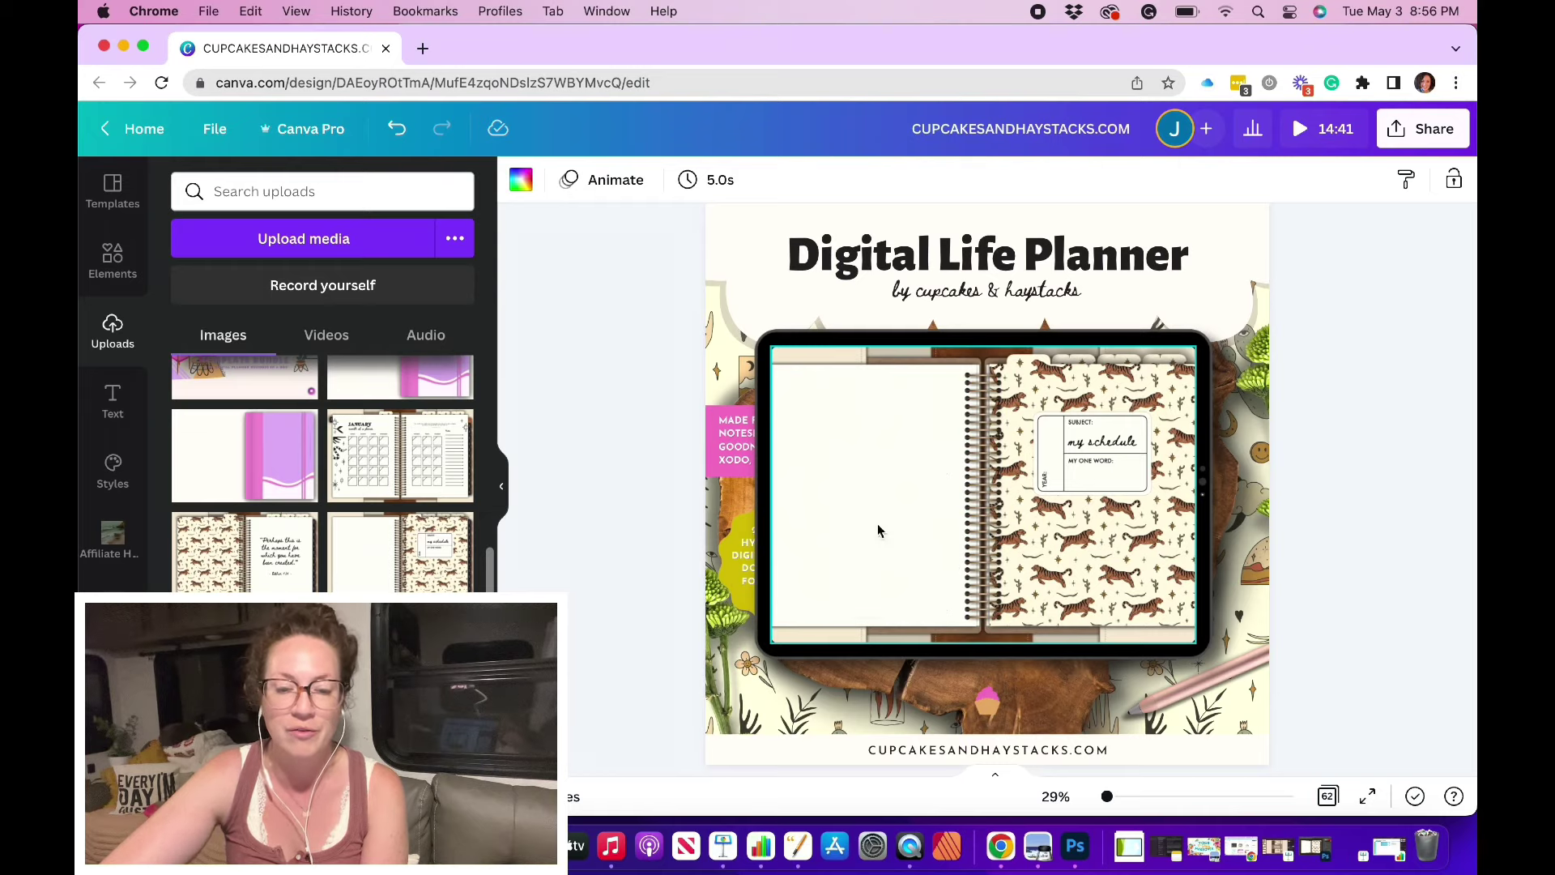
key(super+z)
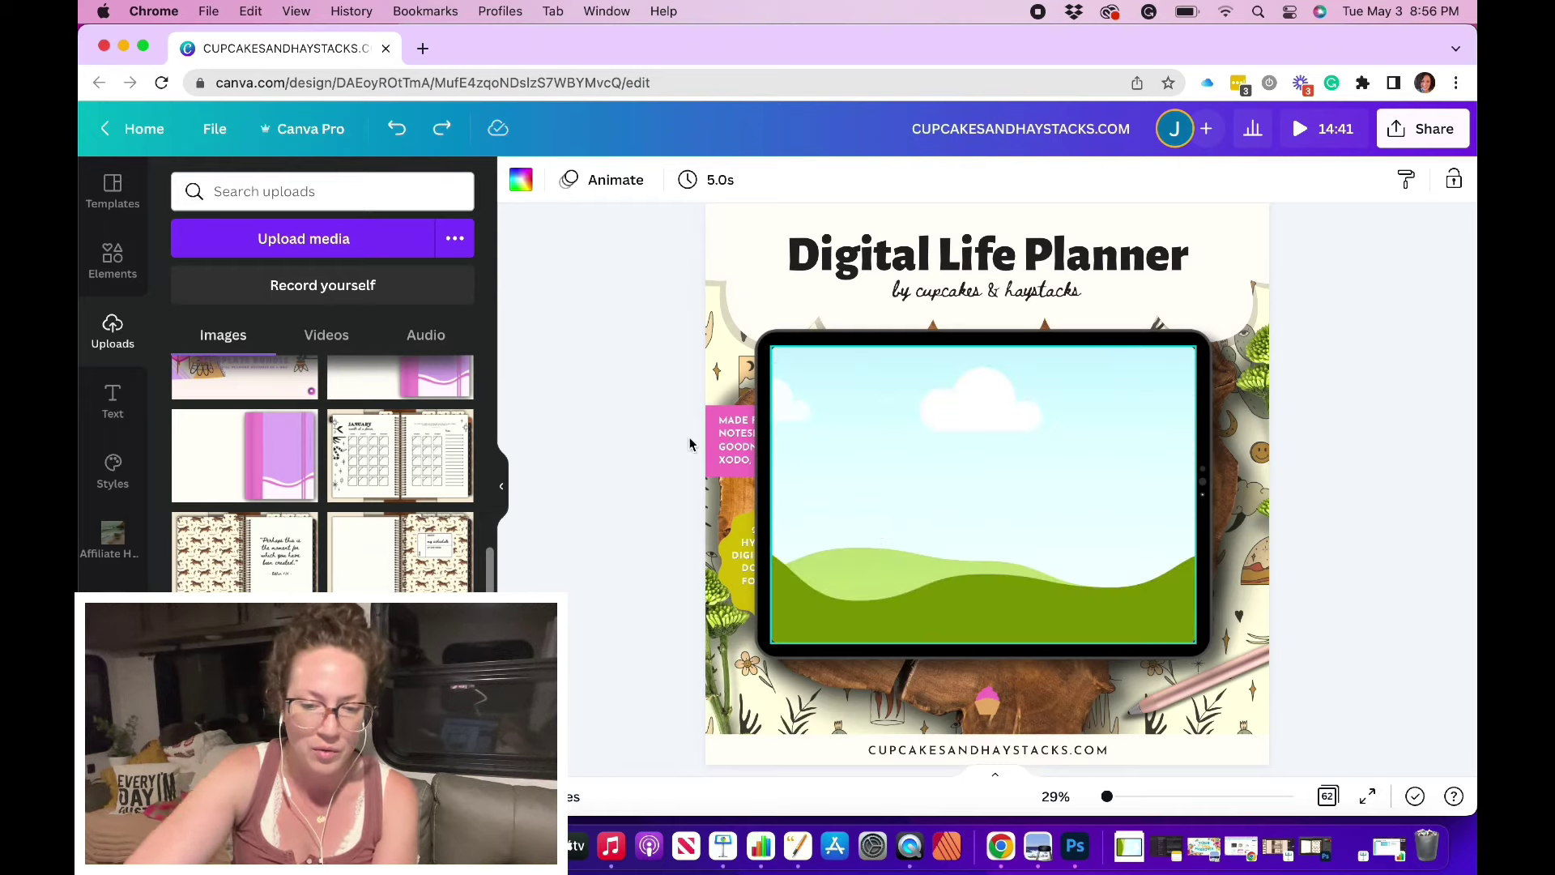
scroll(335, 493, up, 2)
scroll(335, 493, up, 10)
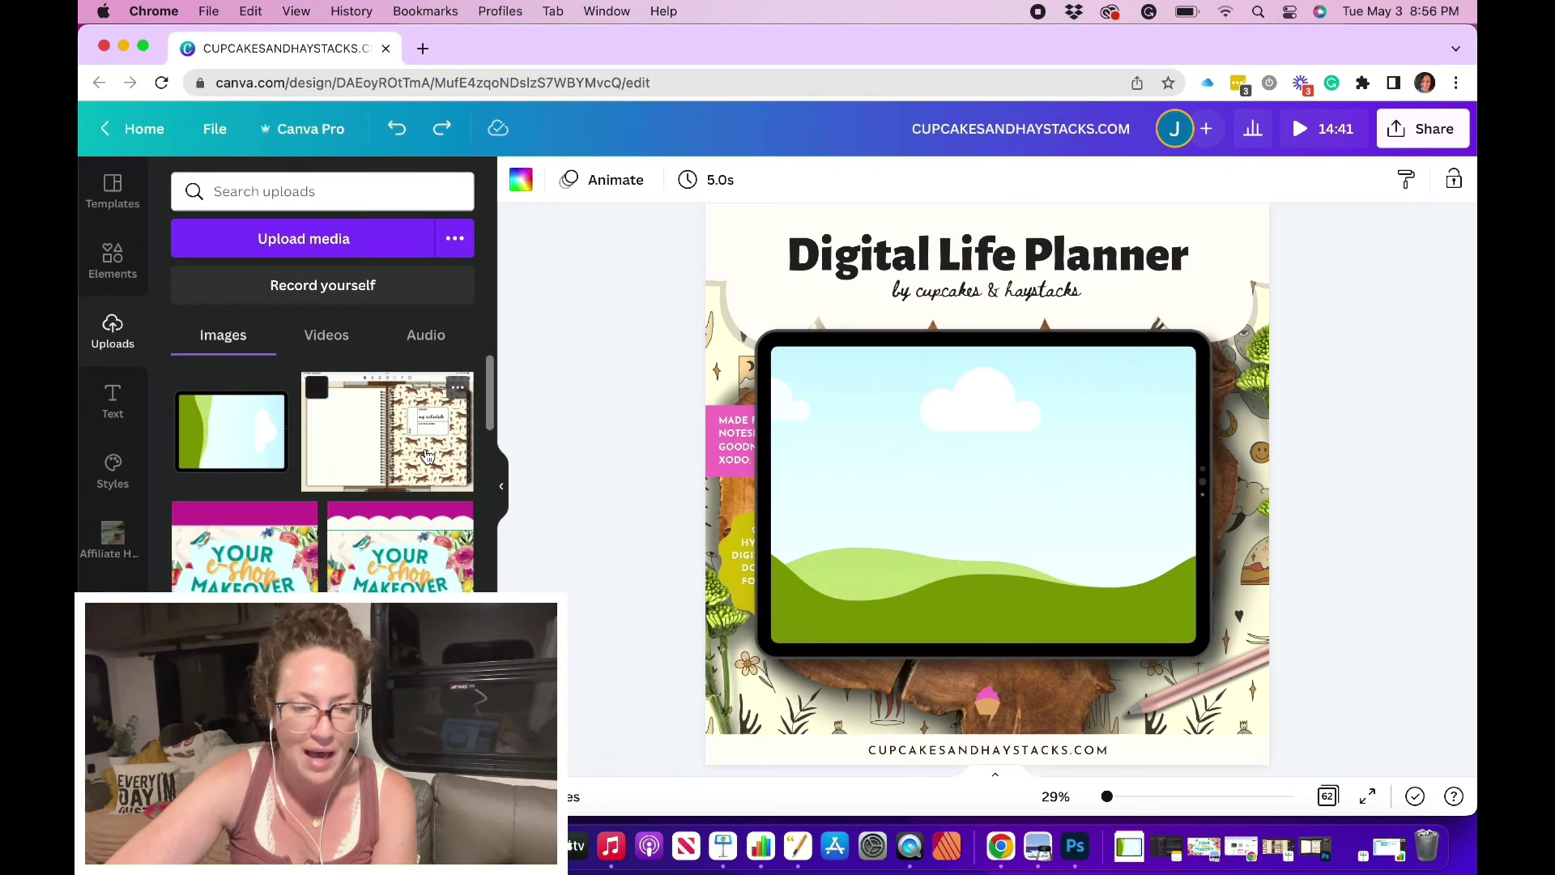
drag(426, 456, 876, 511)
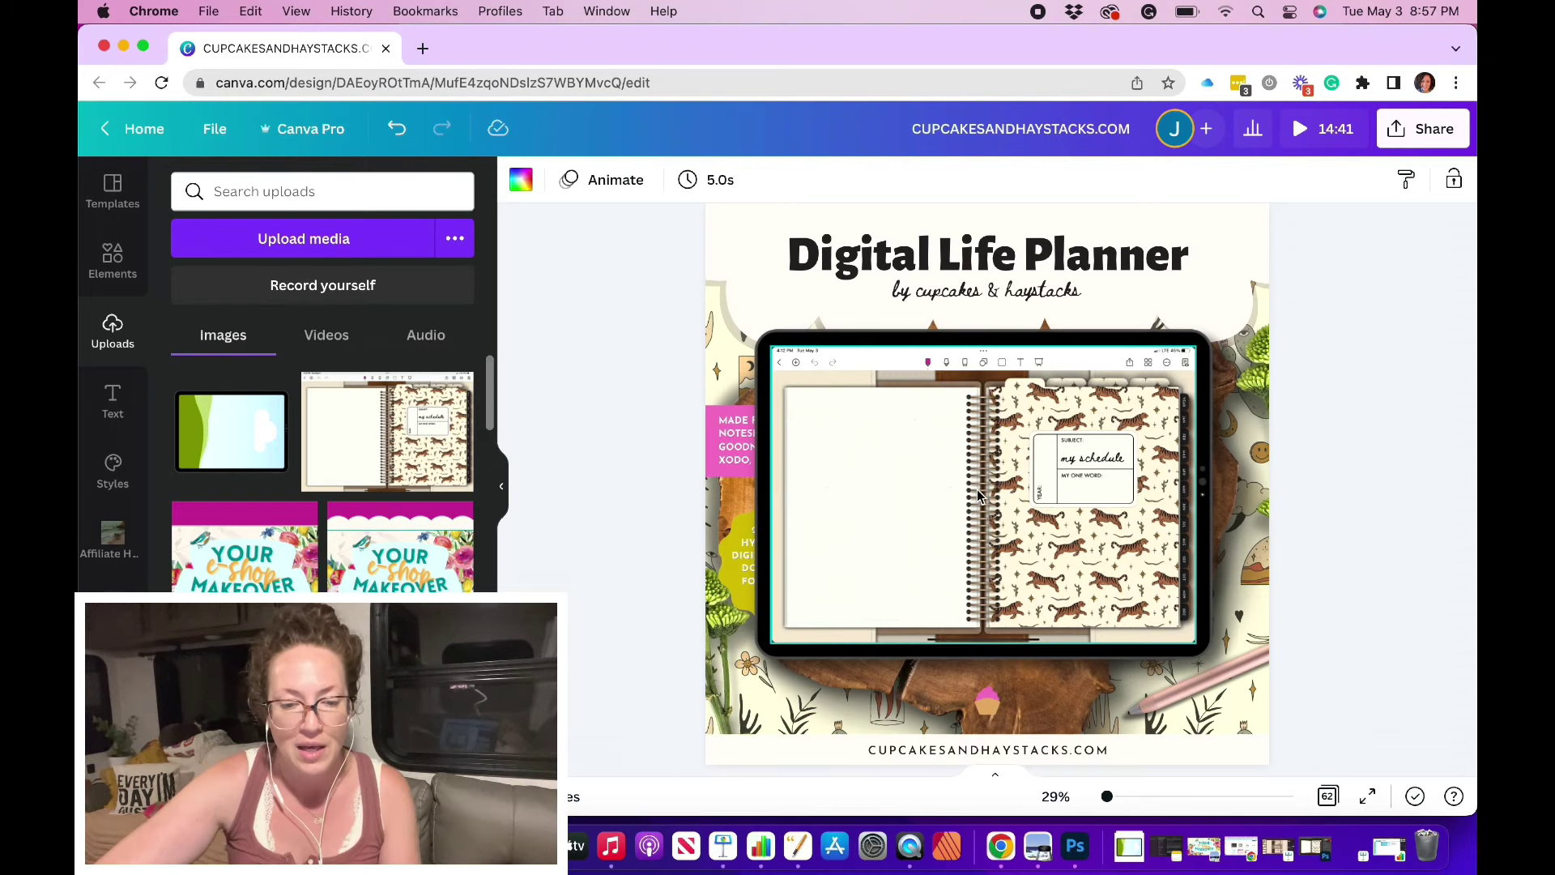
Select the screenshot and iPad mockup together and group them
click(1033, 422)
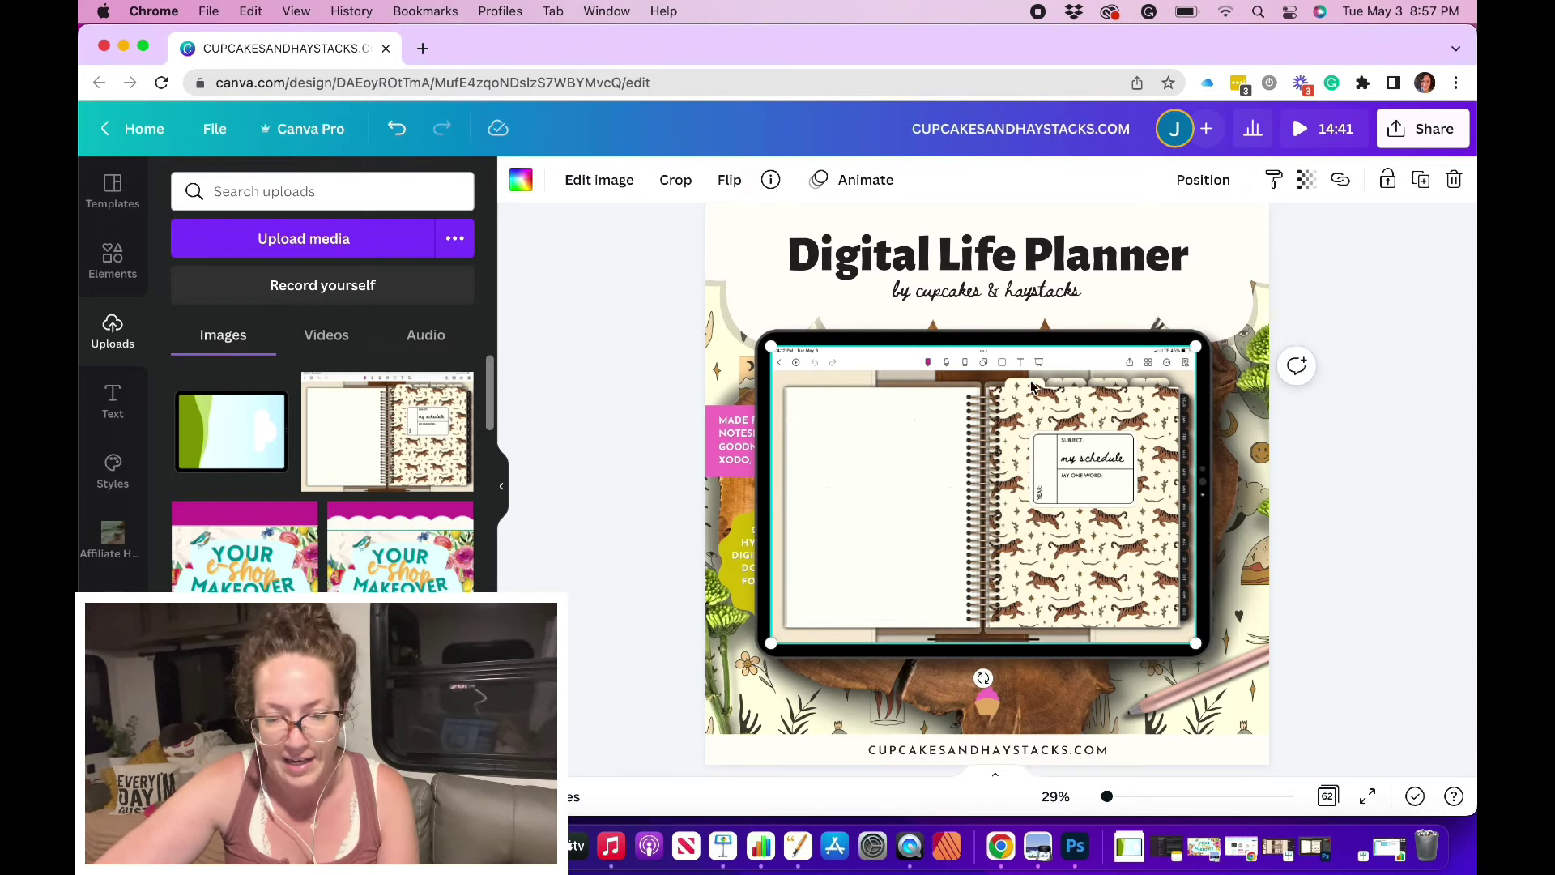
click(1032, 337)
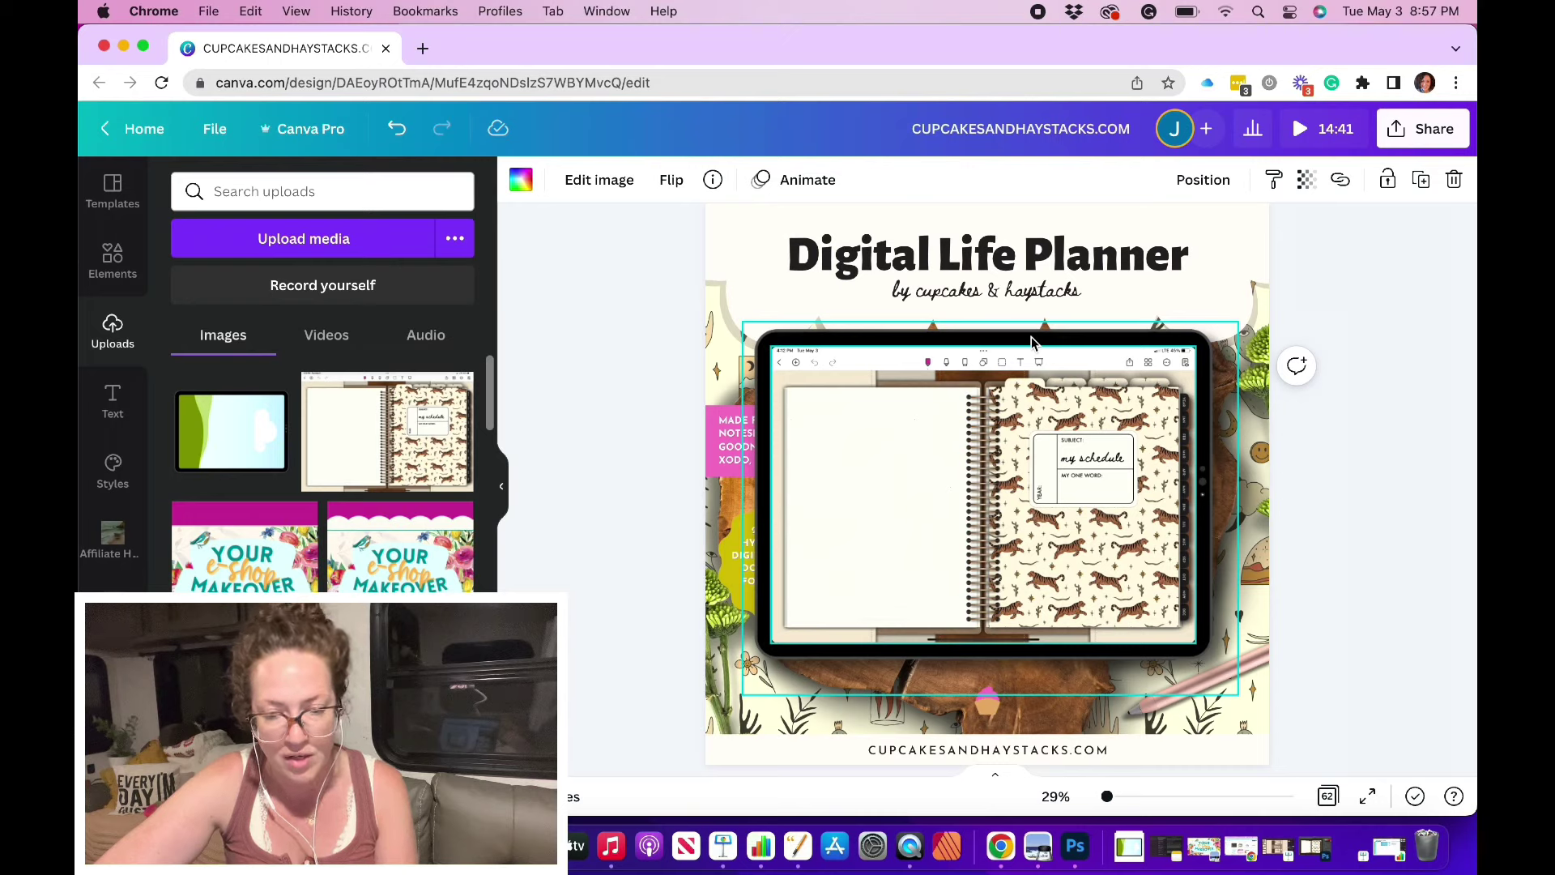
shift+click(1032, 336)
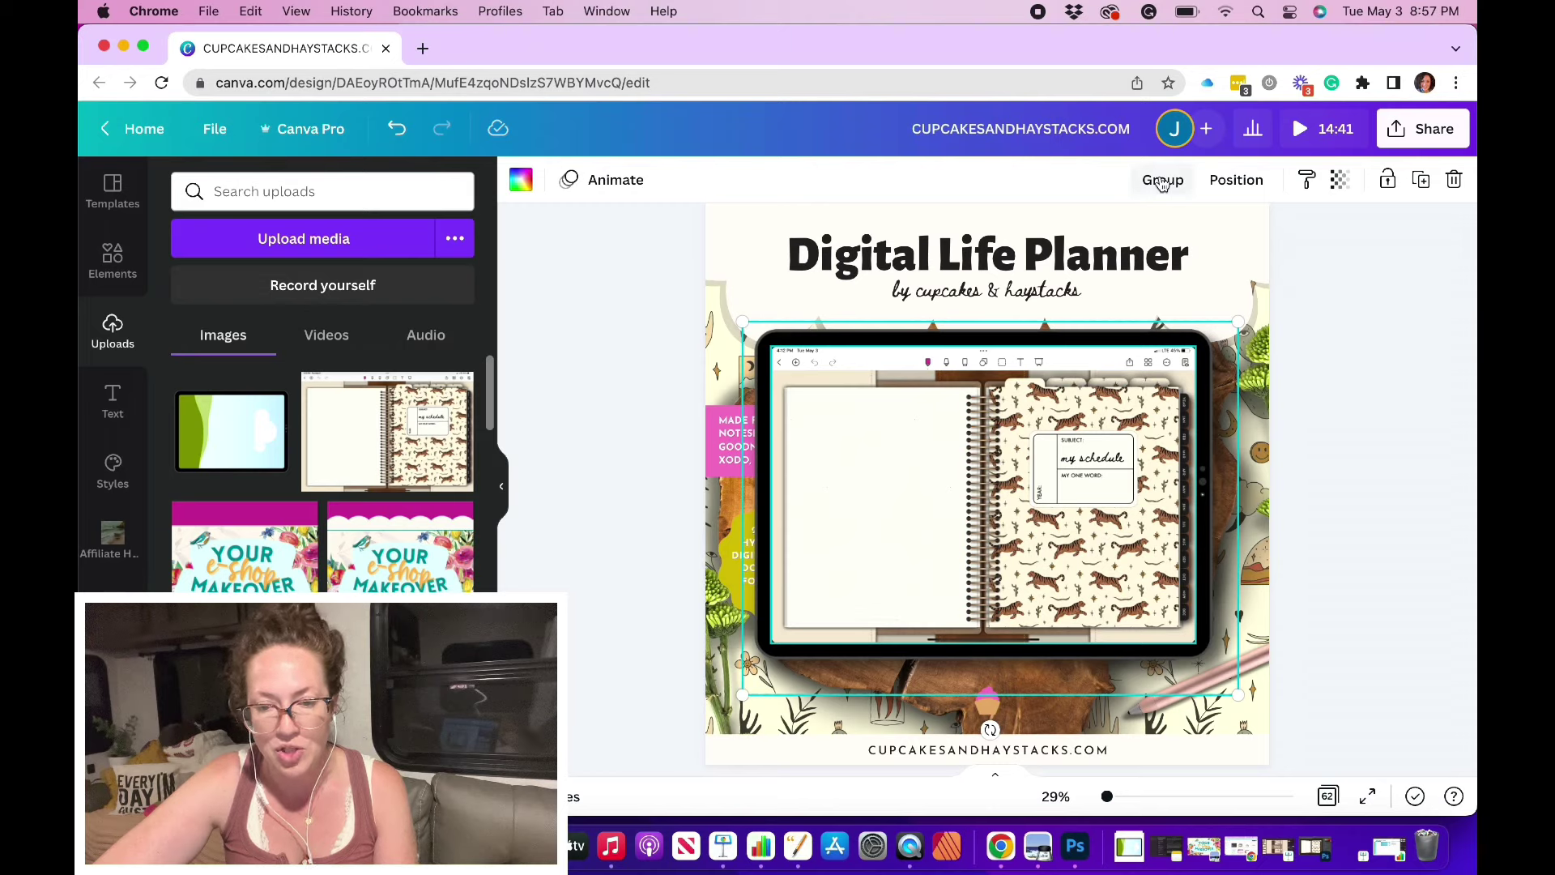
click(1162, 181)
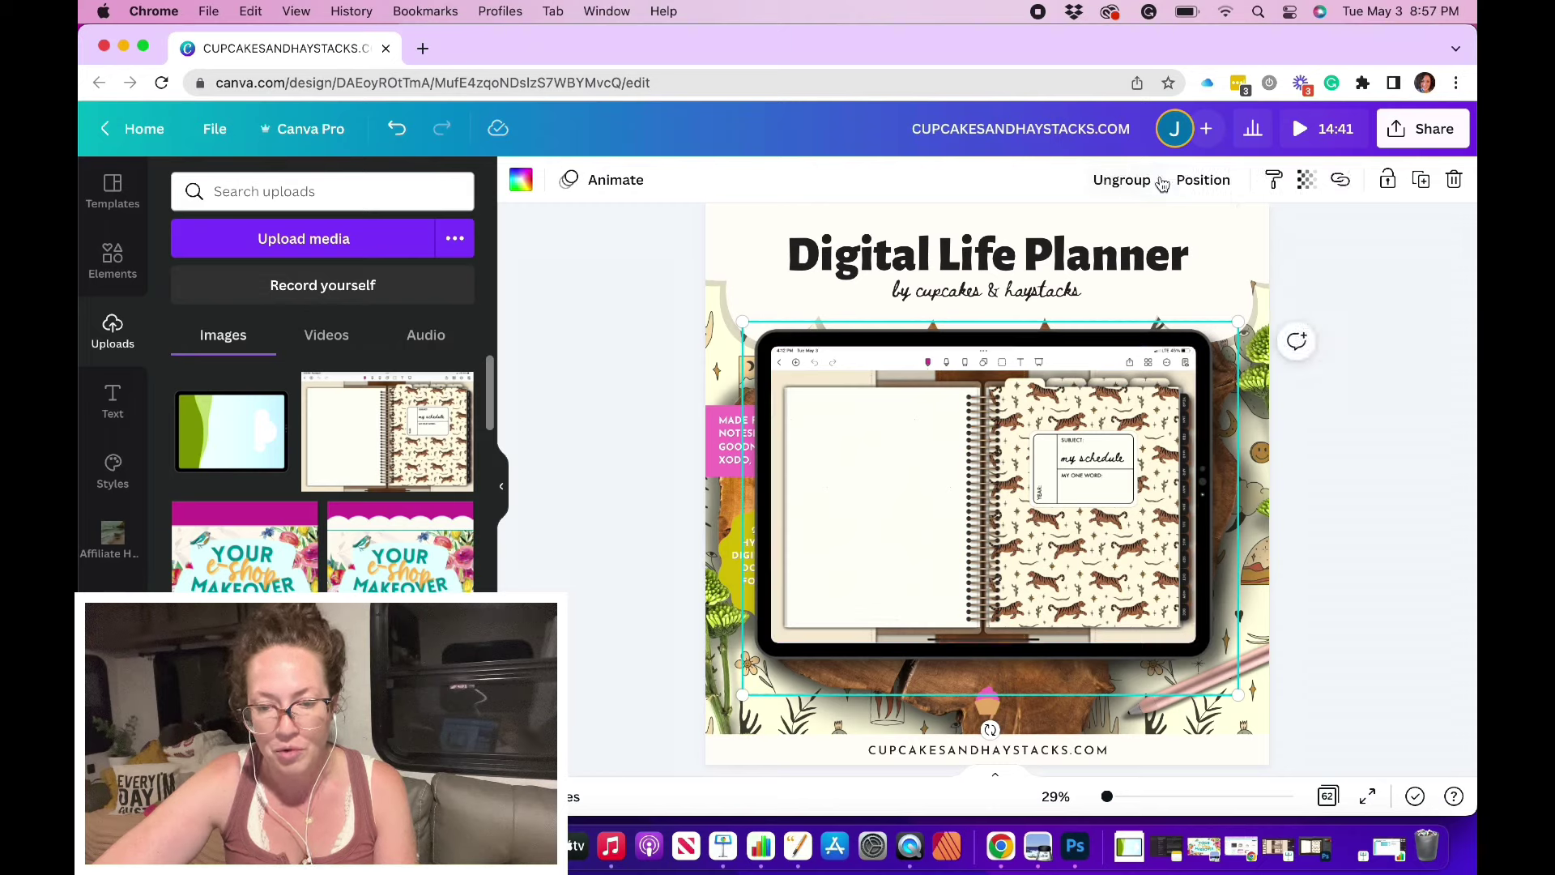
Send the iPad group backward until the pink and yellow badges appear in front
click(1215, 182)
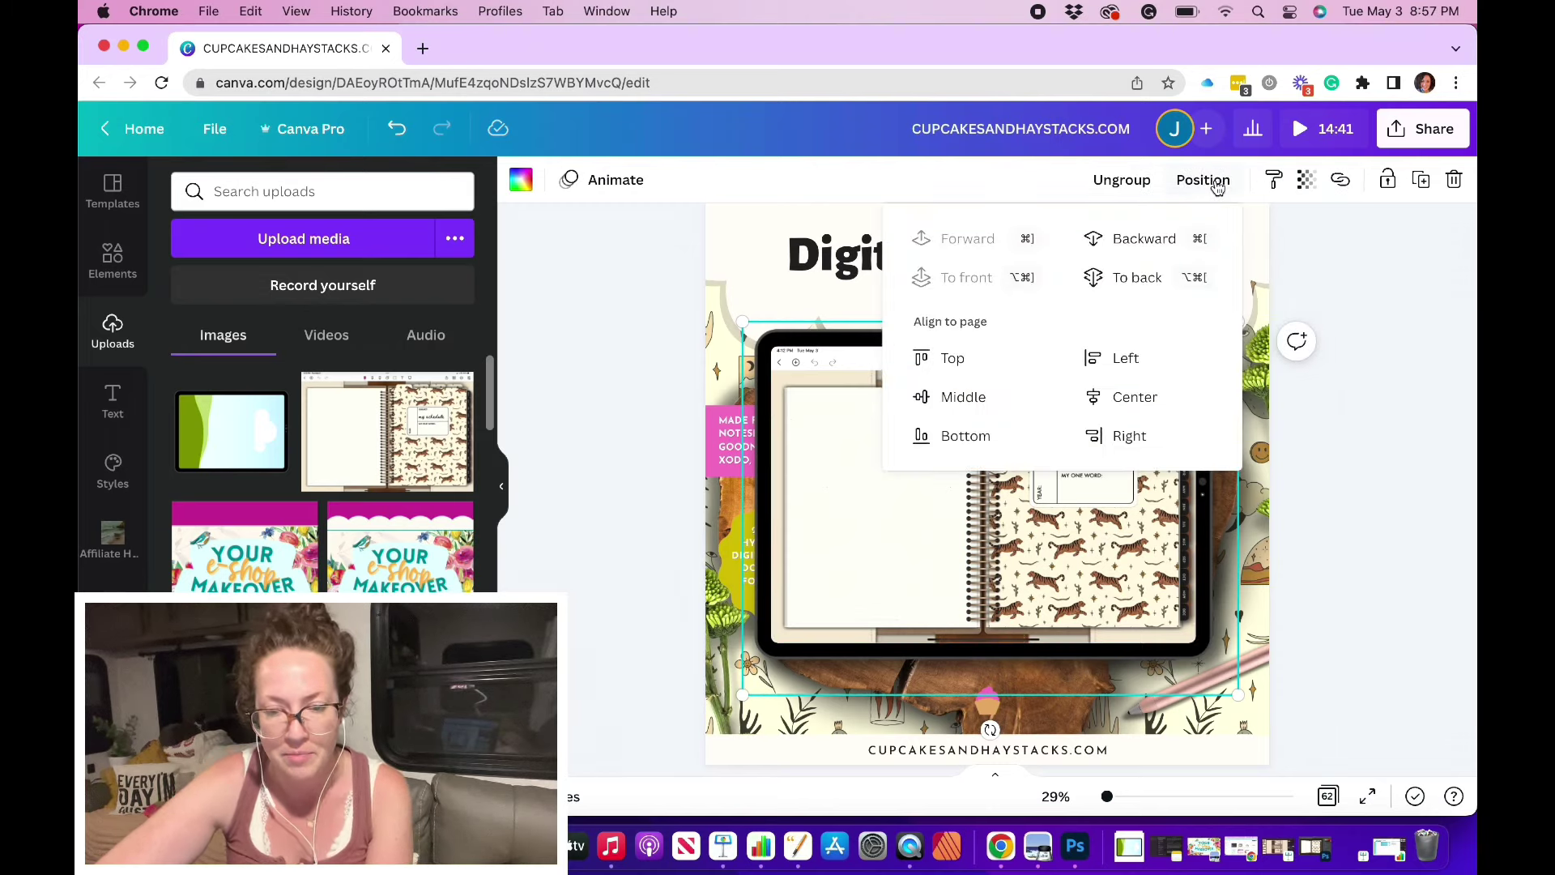
click(1140, 243)
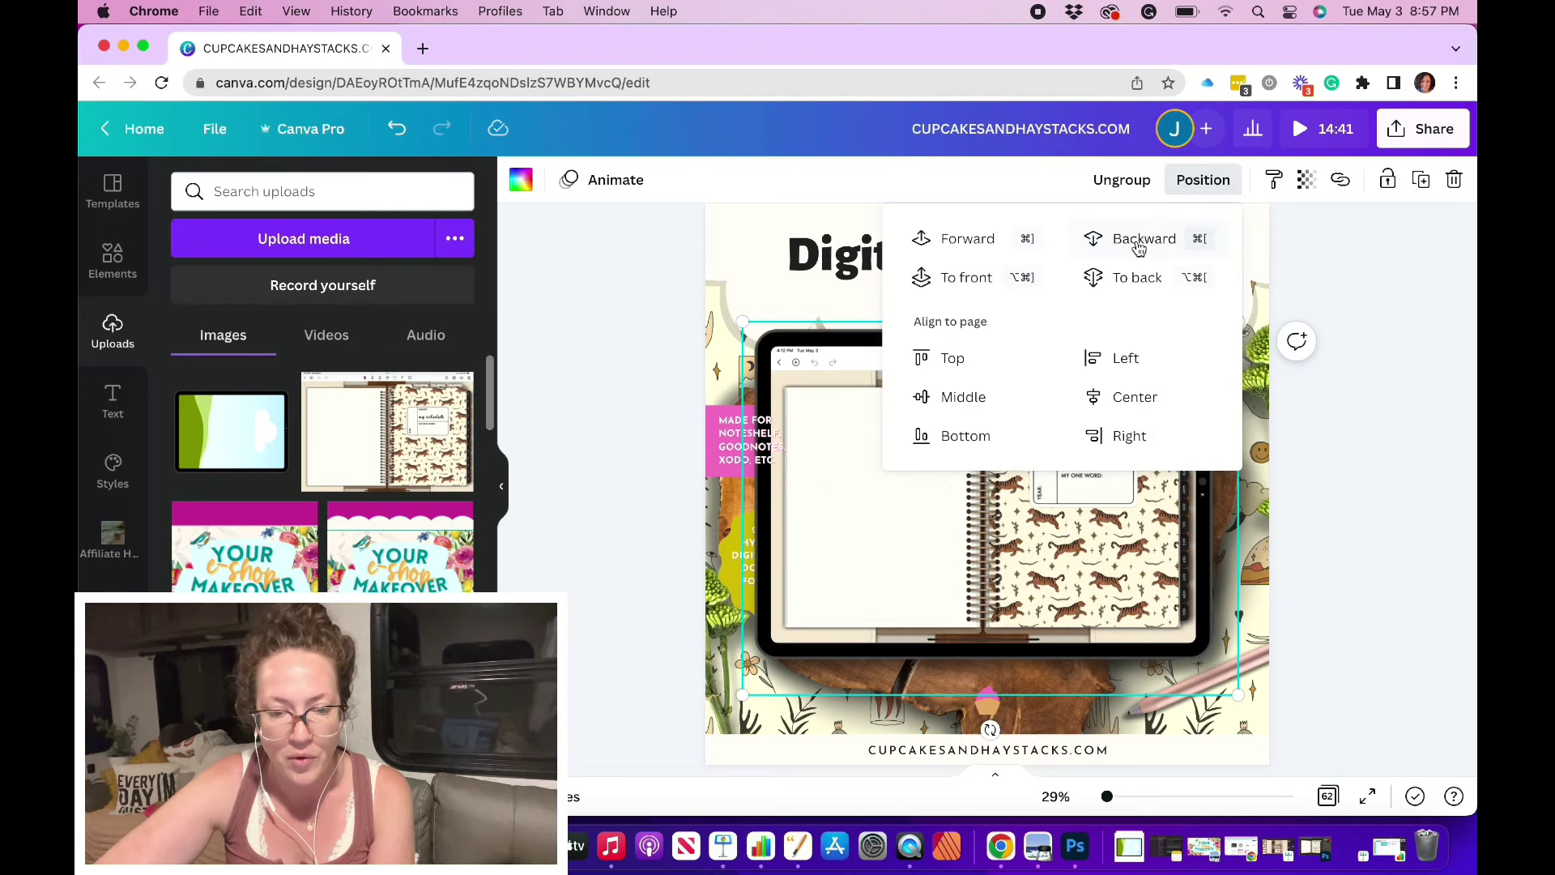
click(1139, 244)
click(1139, 245)
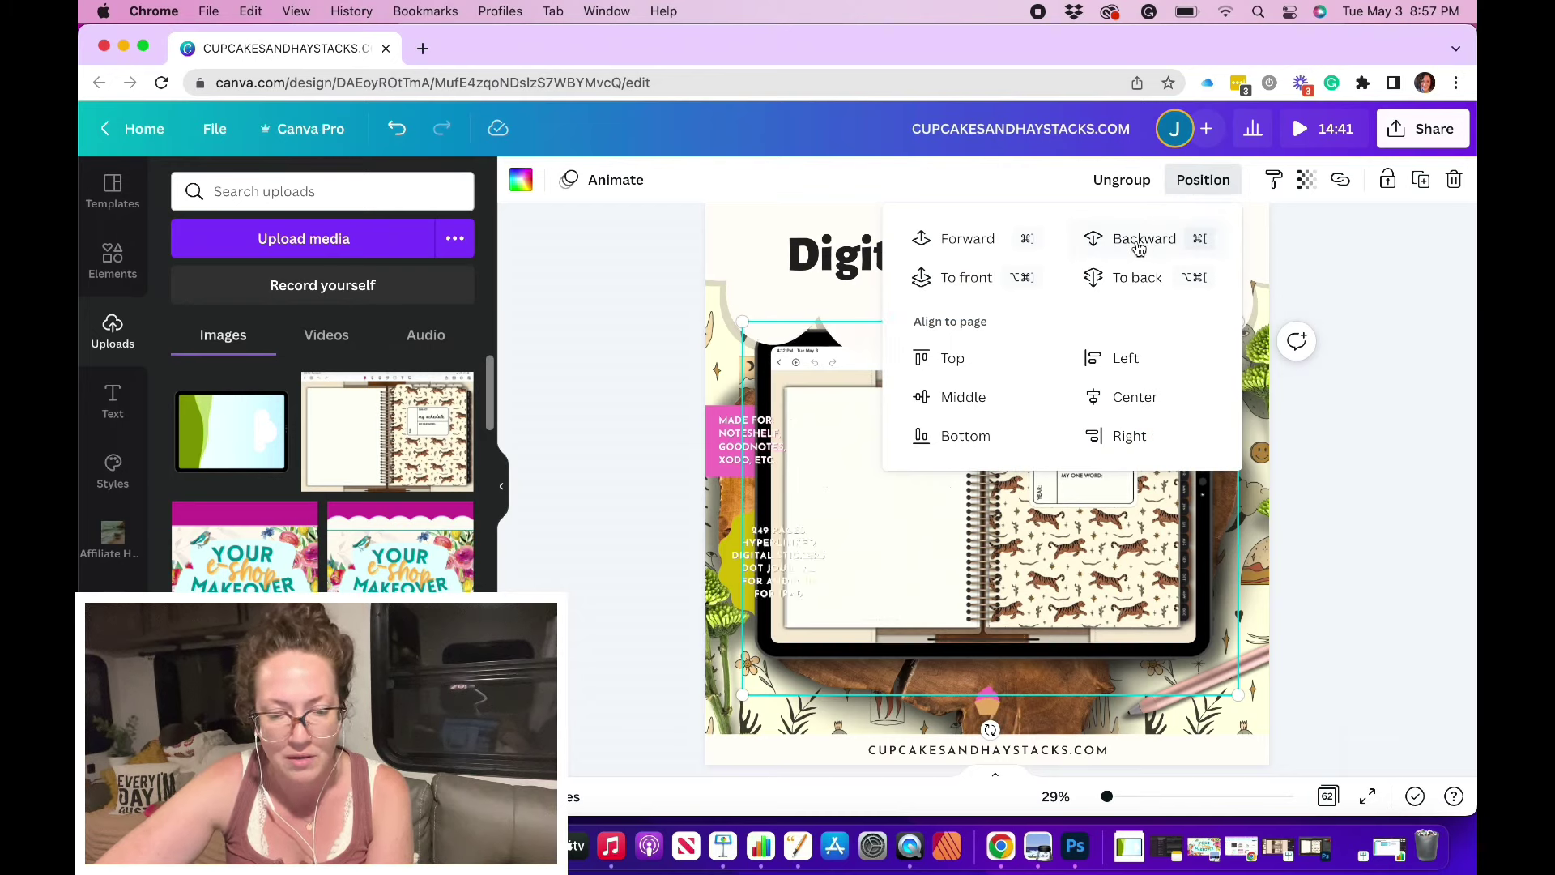
click(1139, 245)
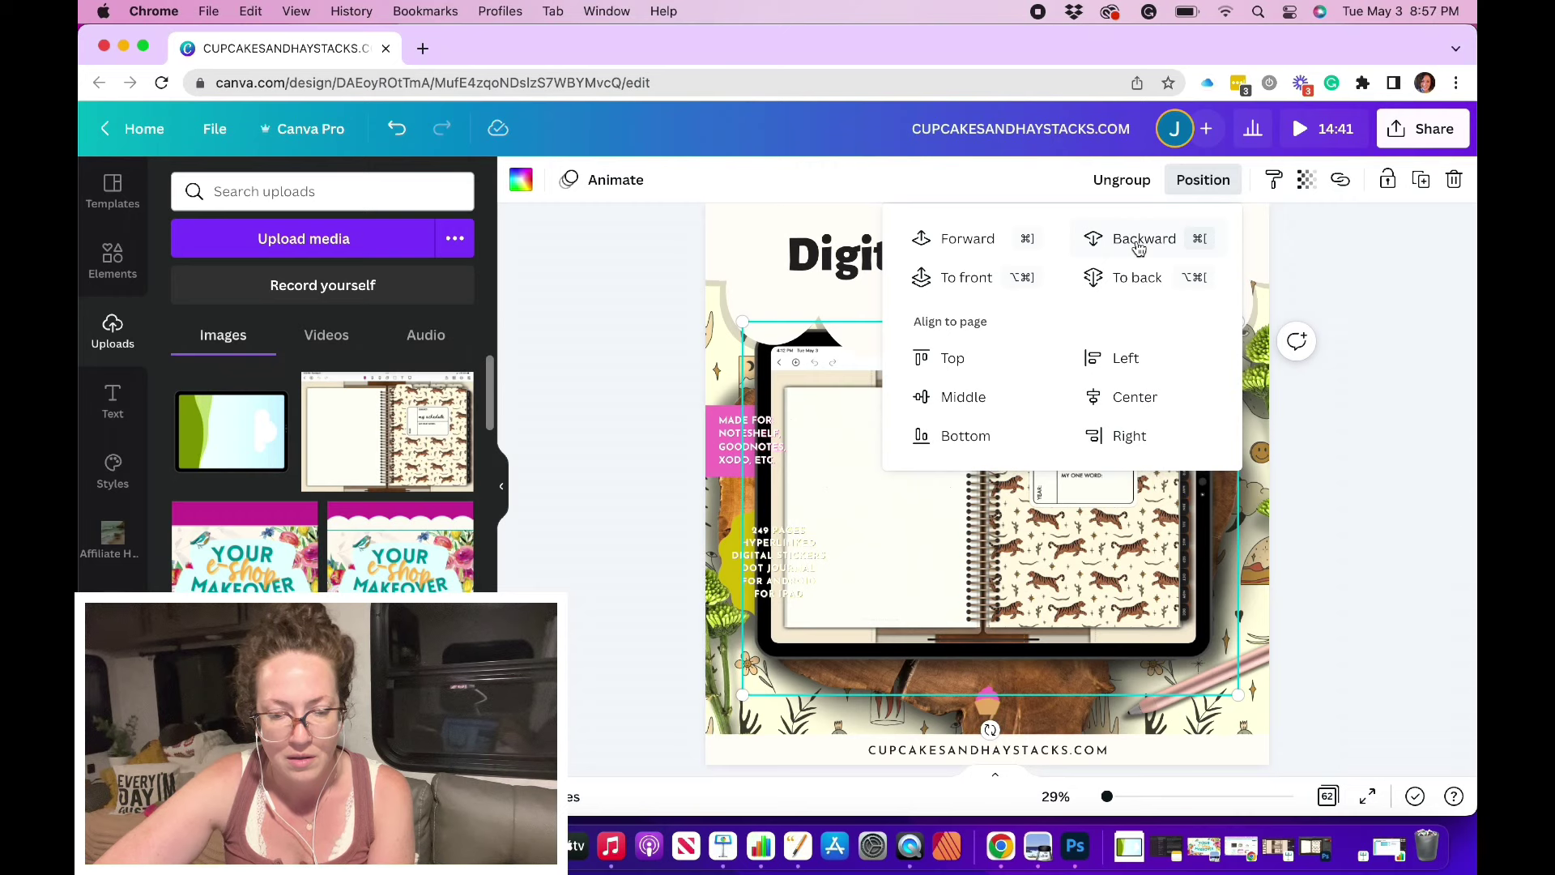
click(1139, 244)
click(1139, 244)
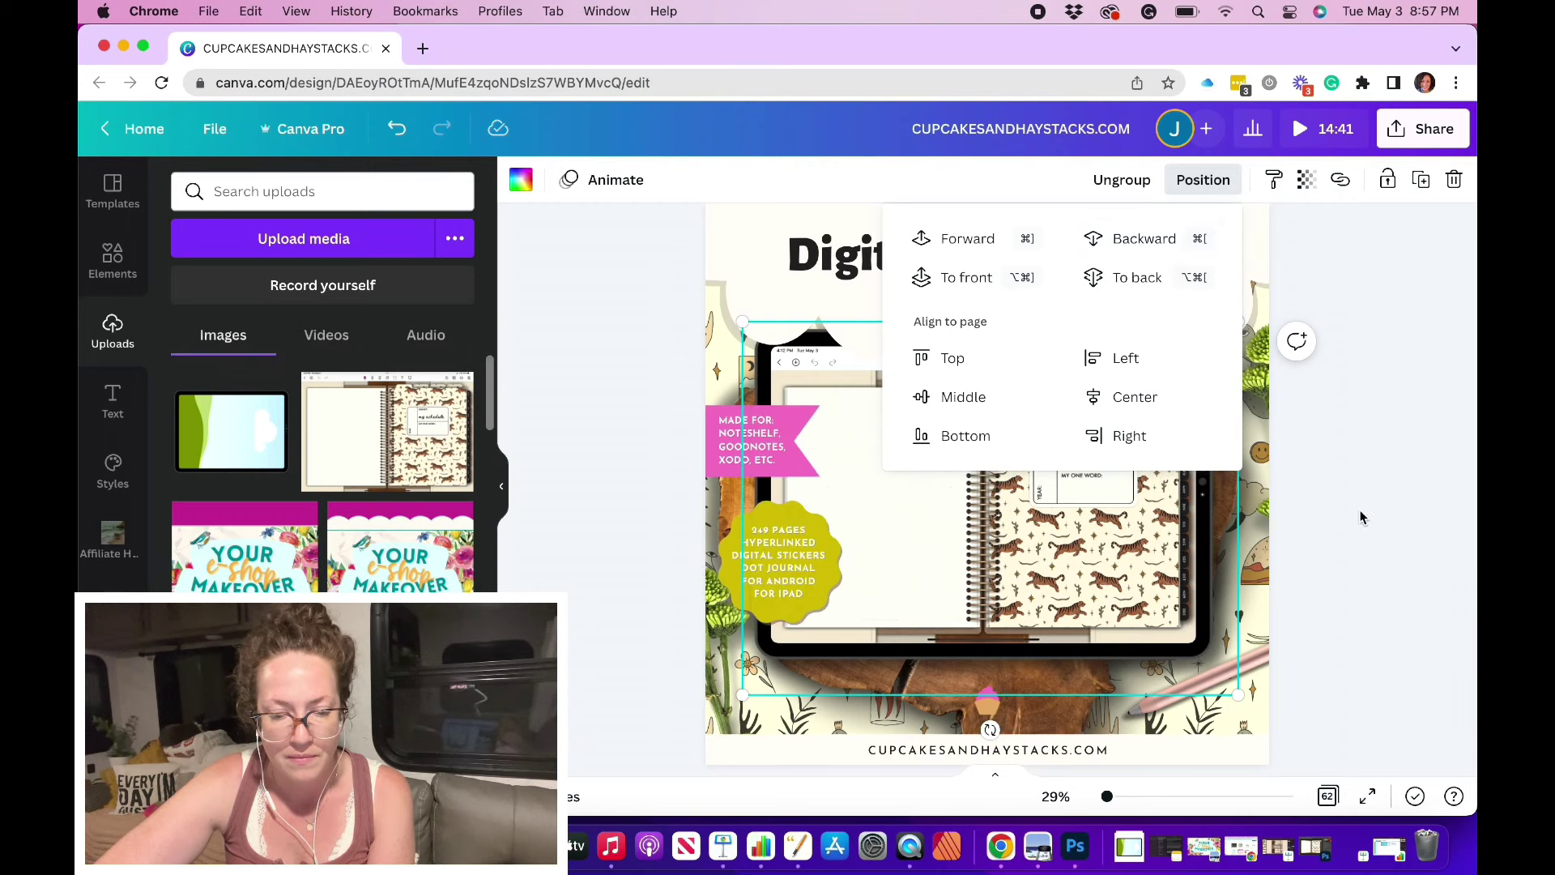
click(1354, 532)
click(1354, 531)
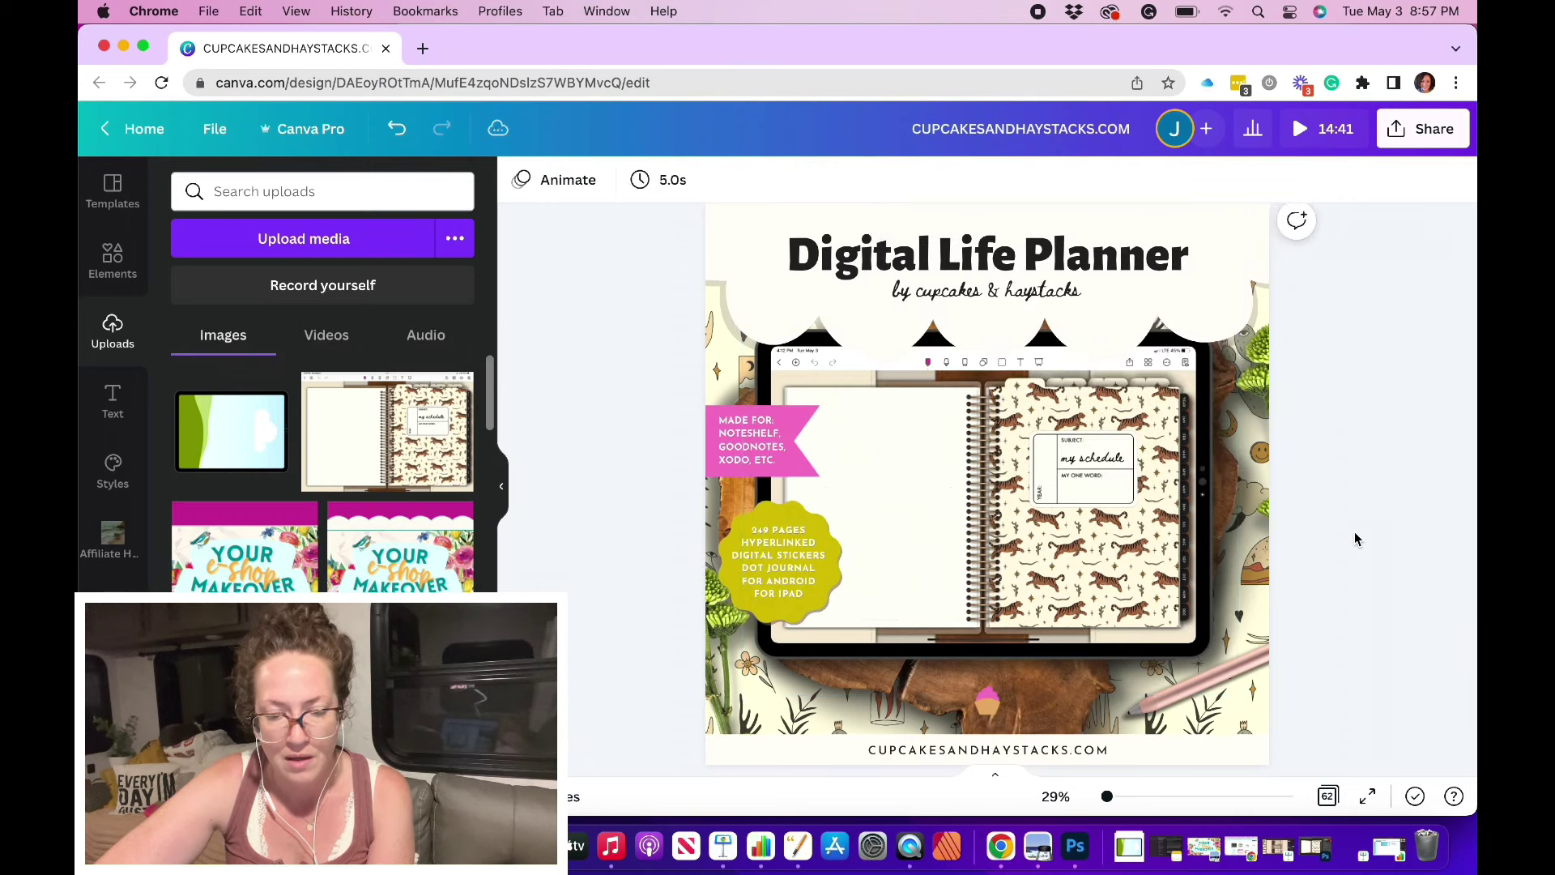
scroll(1354, 532, up, 1)
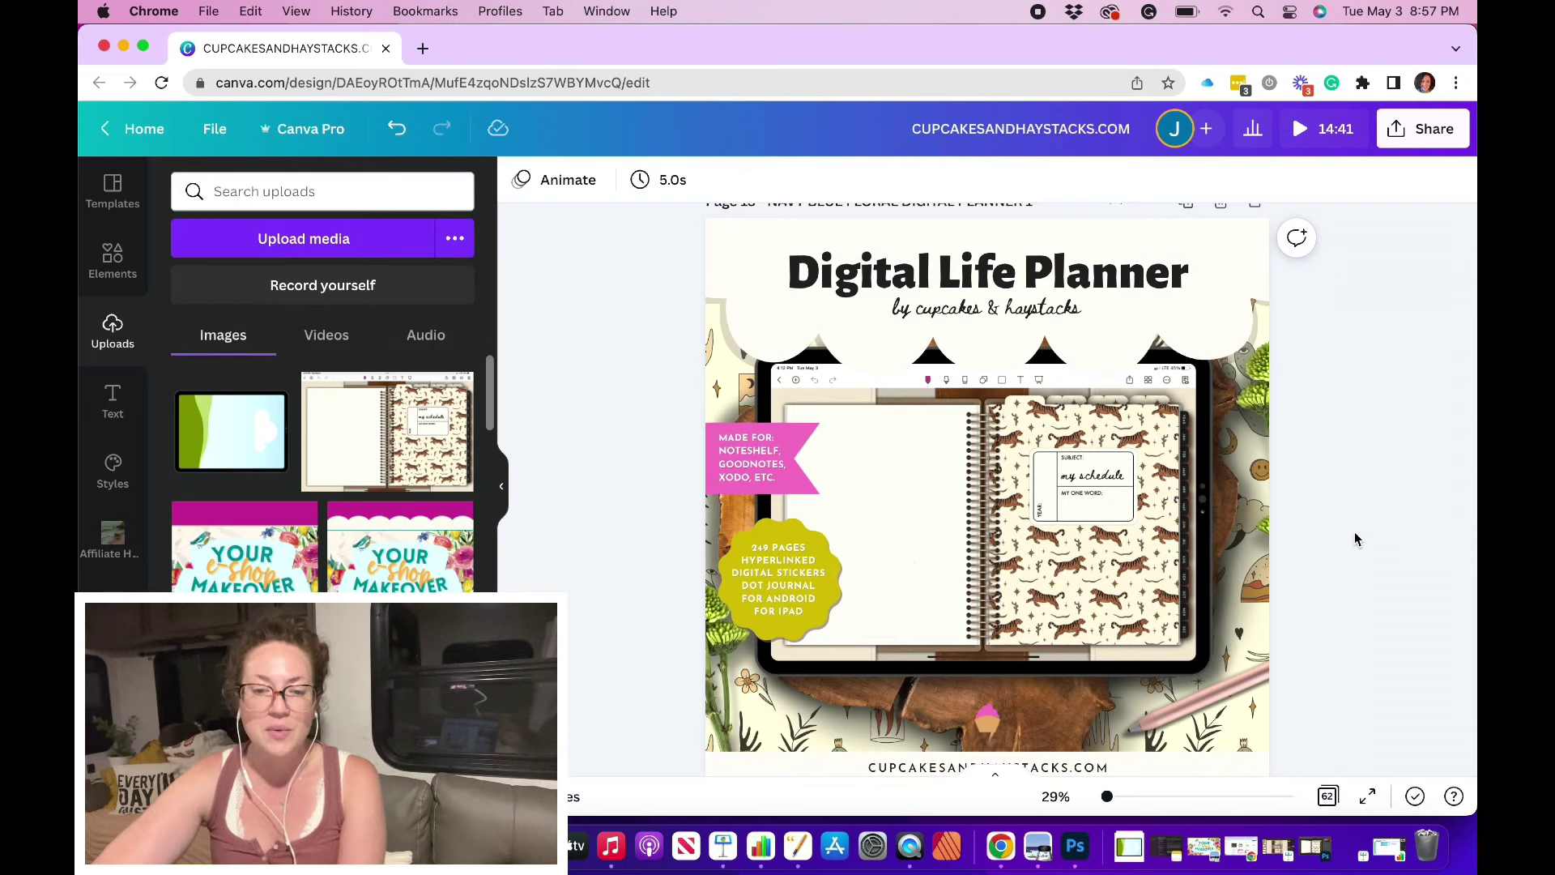